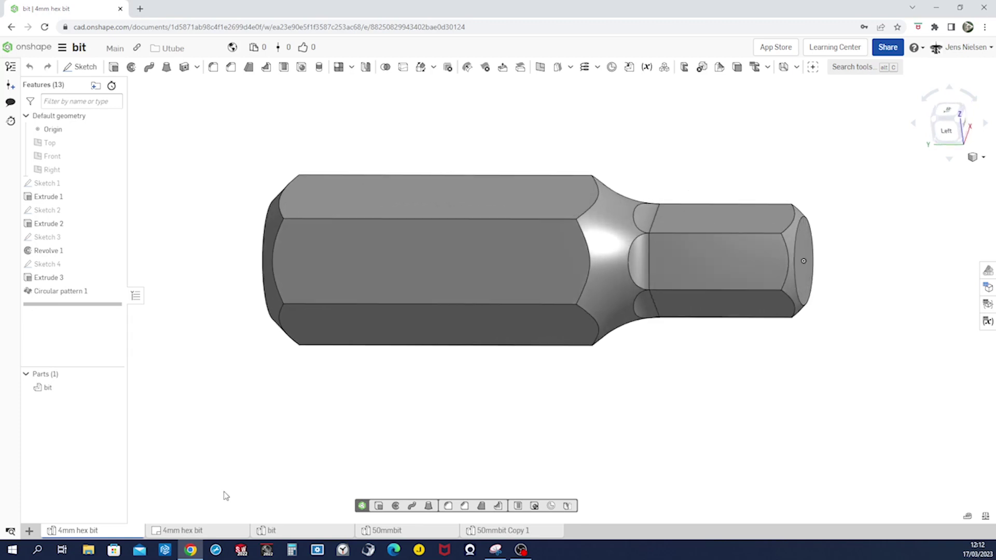
# - Switch to the '4mm hex bit' drawing sheet
pyautogui.click(212, 531)
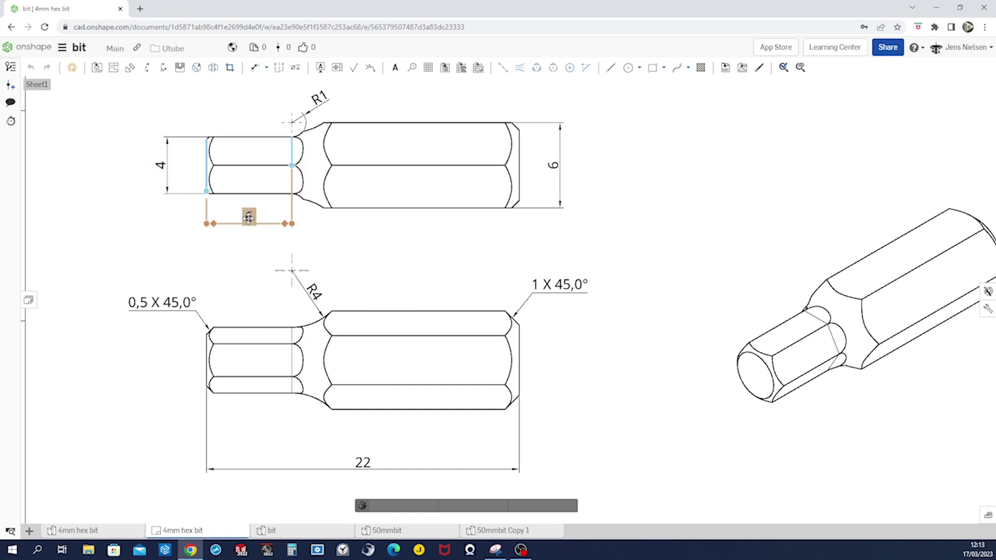
pyautogui.moveTo(383, 248); pyautogui.dragTo(371, 224, button='middle')
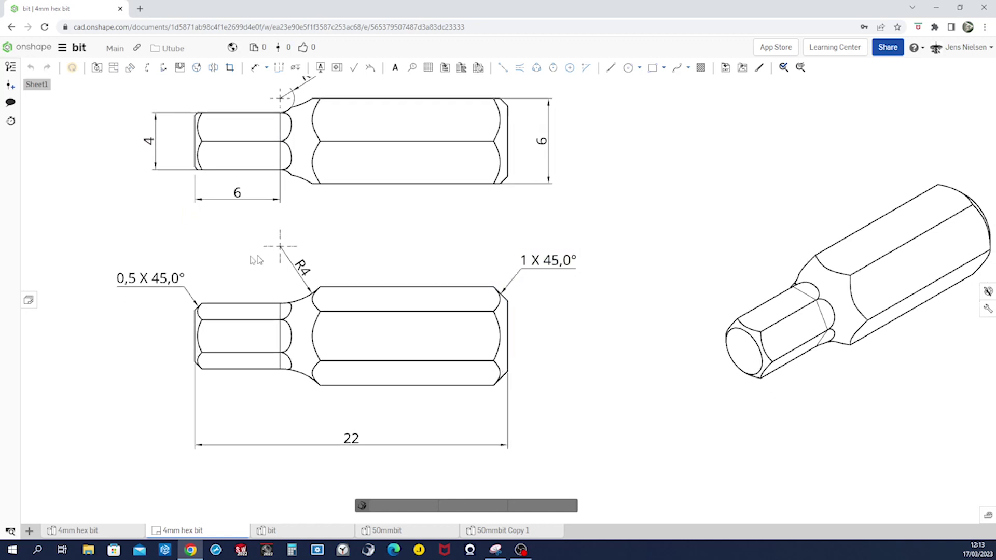
pyautogui.moveTo(340, 226); pyautogui.dragTo(337, 265, button='middle')
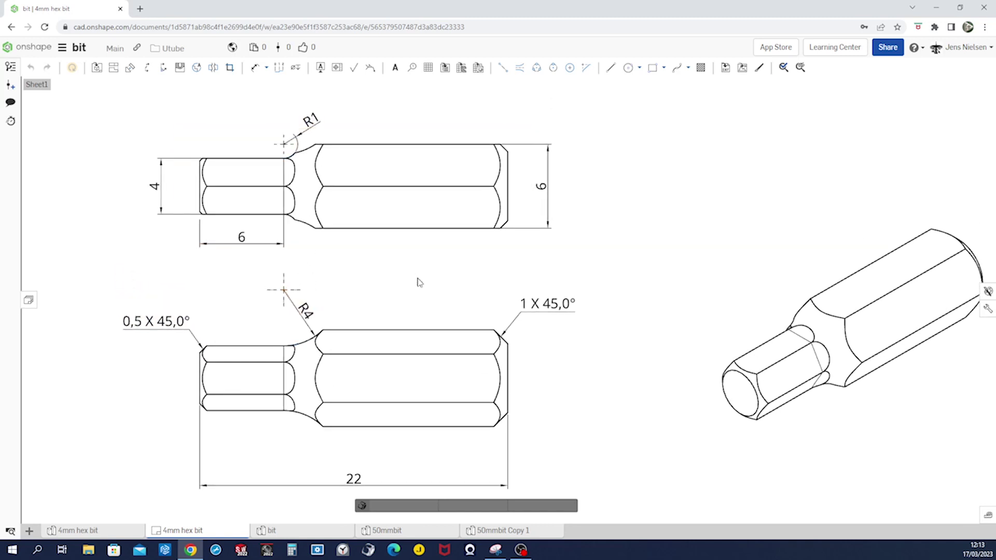
pyautogui.scroll(-4, 628, 305)
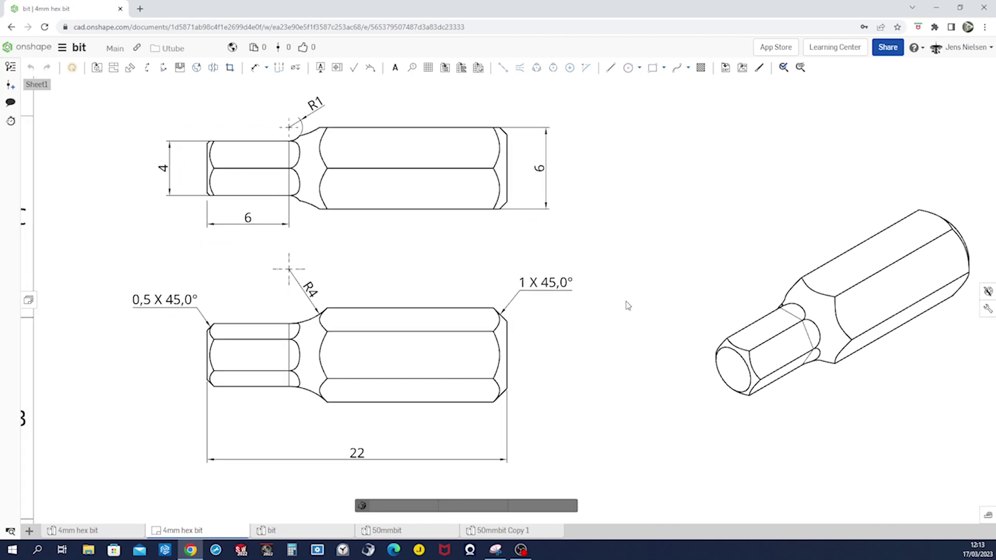
pyautogui.scroll(-2, 628, 305)
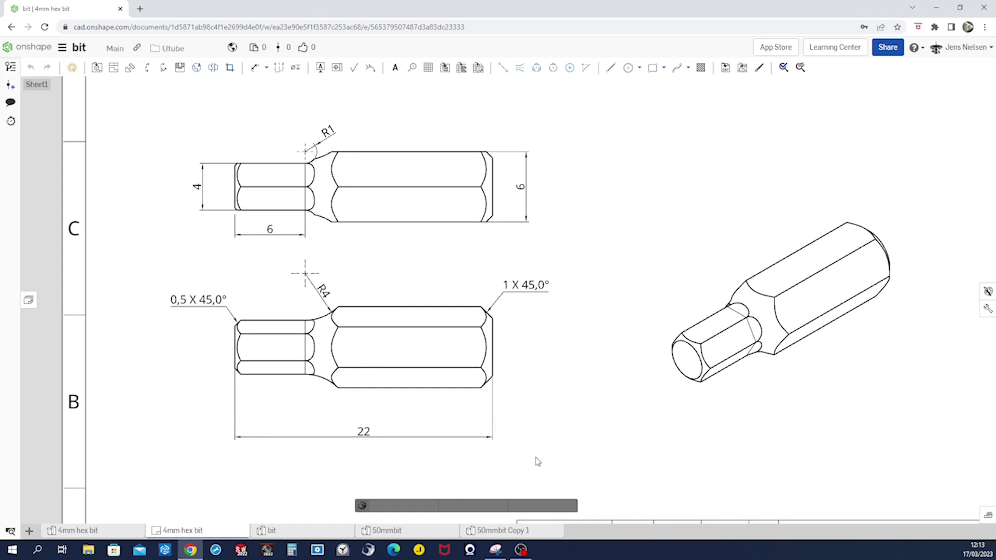
pyautogui.scroll(-2, 546, 456)
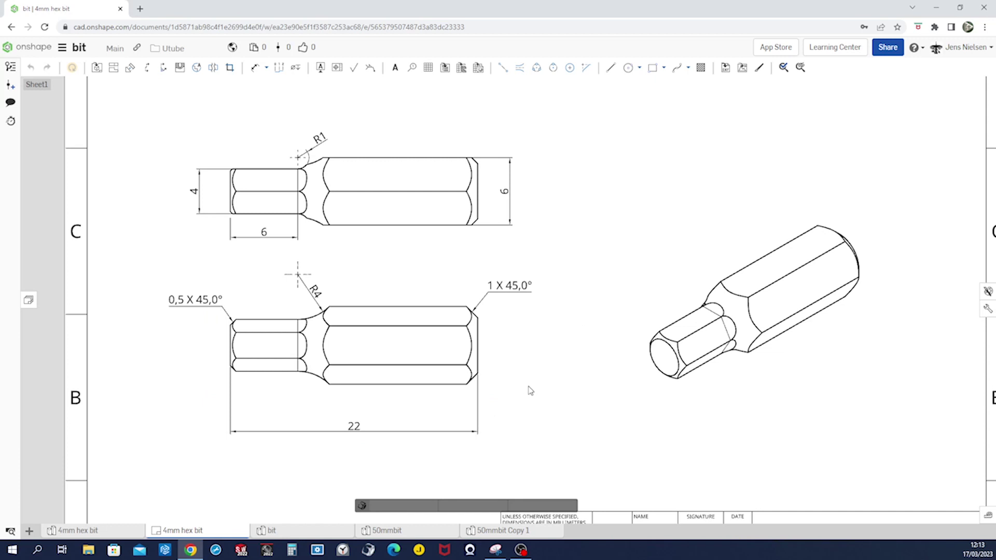
# - Open the empty bit Part Studio and start a sketch on the Front plane
pyautogui.click(300, 533)
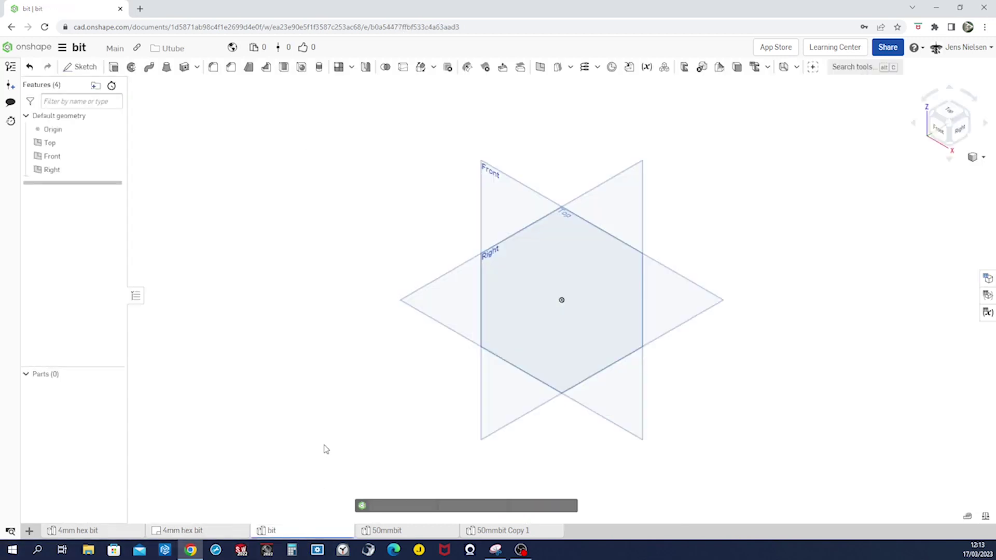
pyautogui.moveTo(326, 449); pyautogui.dragTo(304, 322, button='right')
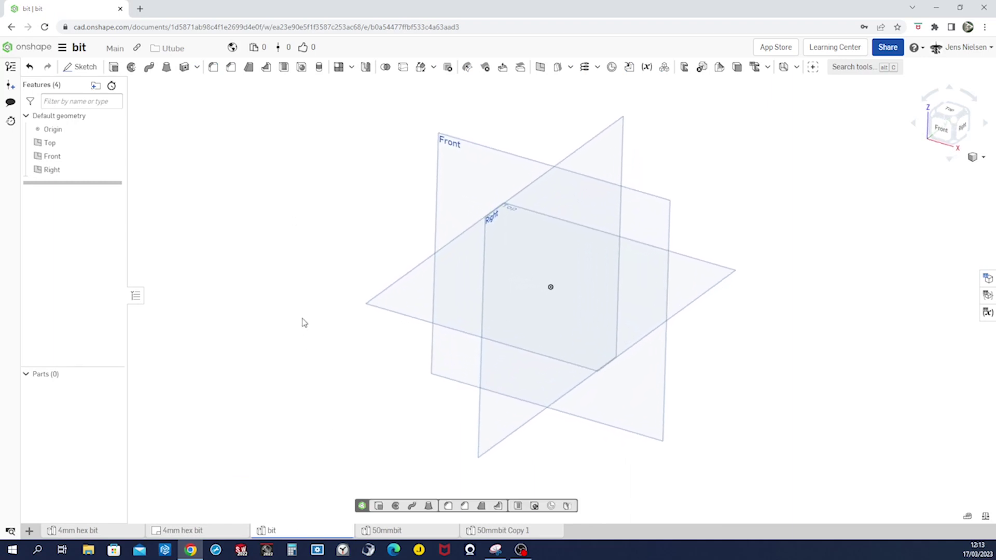
pyautogui.press('s')
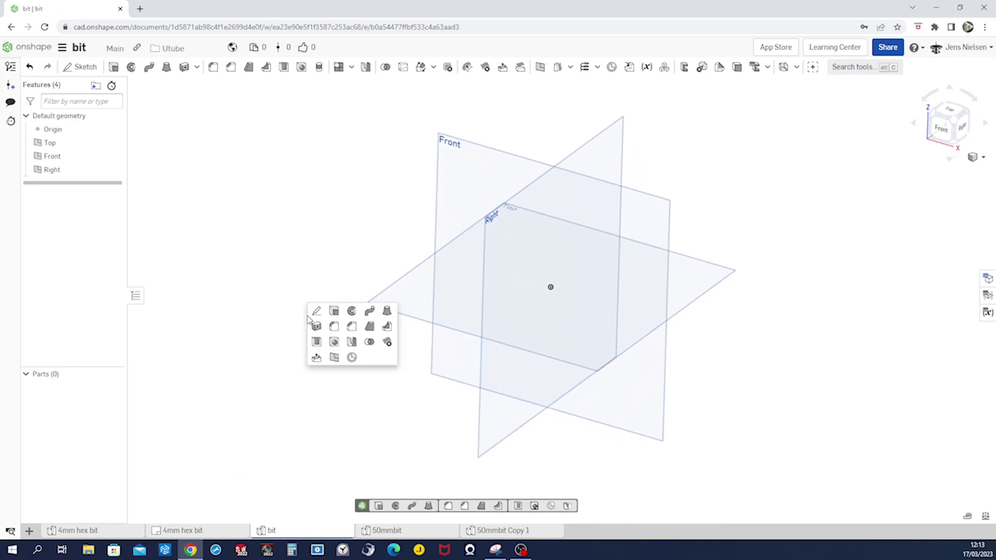
pyautogui.click(316, 311)
pyautogui.click(441, 207)
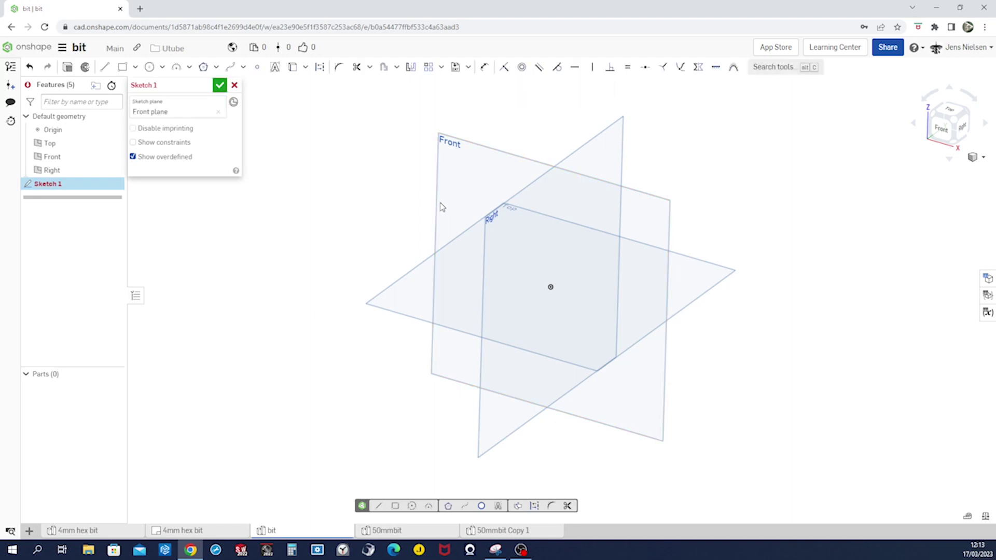
# - Draw a hexagon centred on the origin with one edge constrained horizontal
pyautogui.press('s')
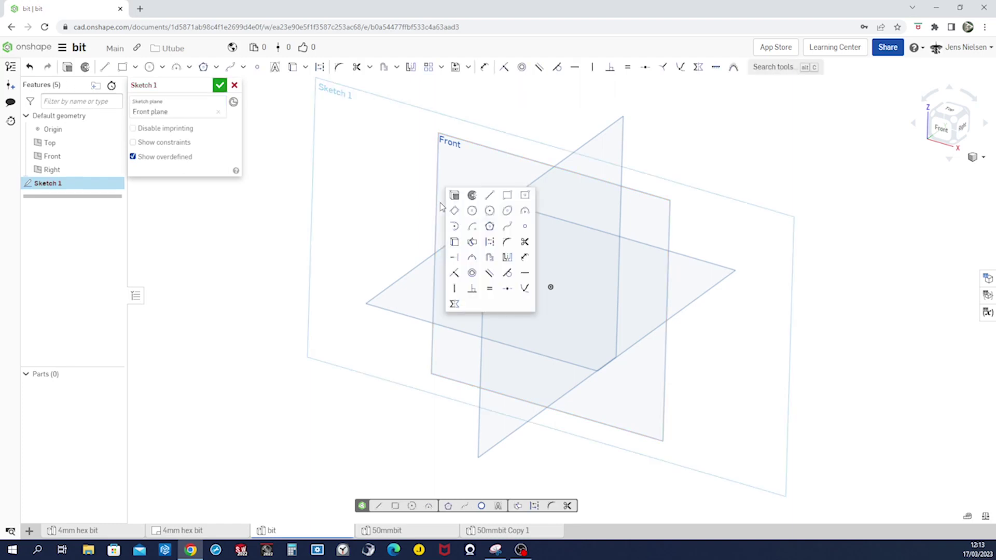
pyautogui.click(488, 225)
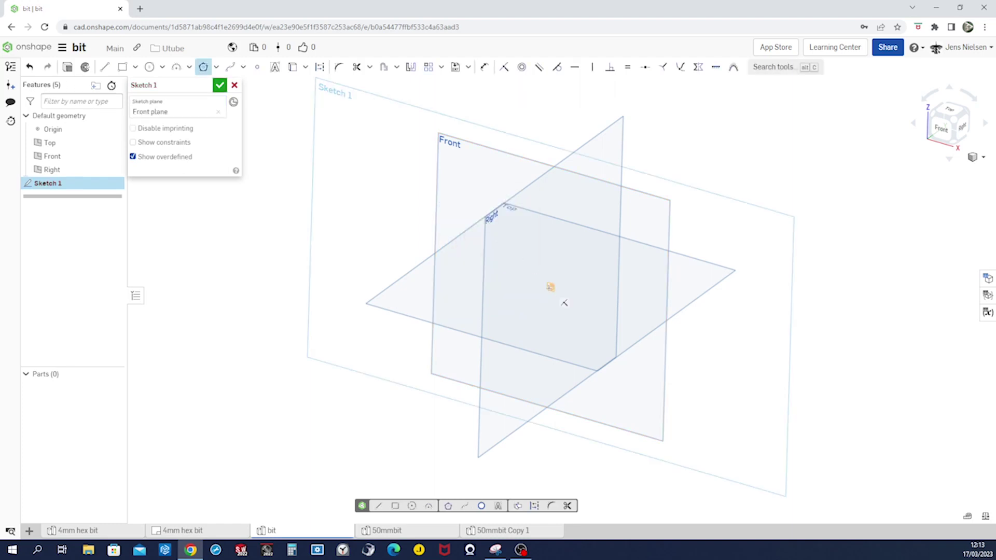
pyautogui.click(551, 287)
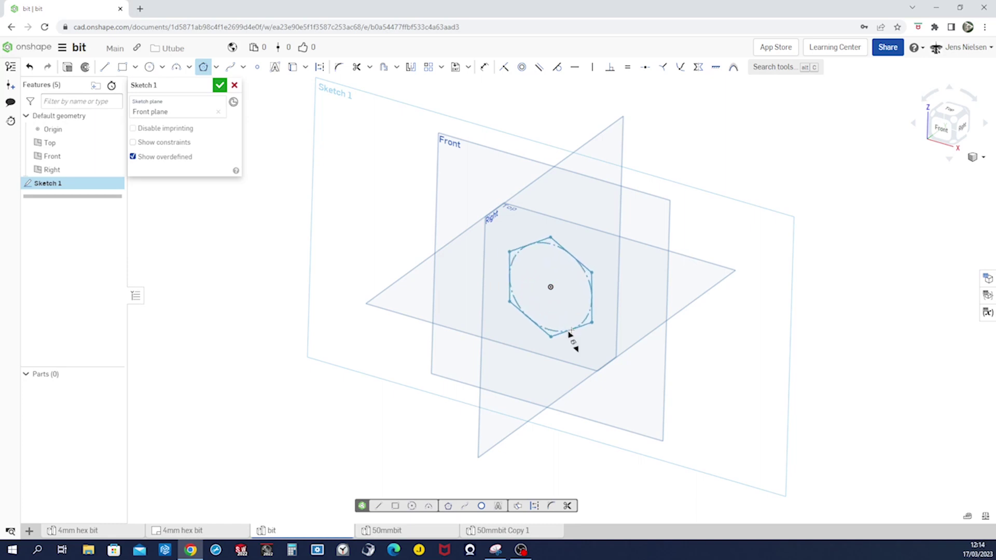
pyautogui.click(568, 328)
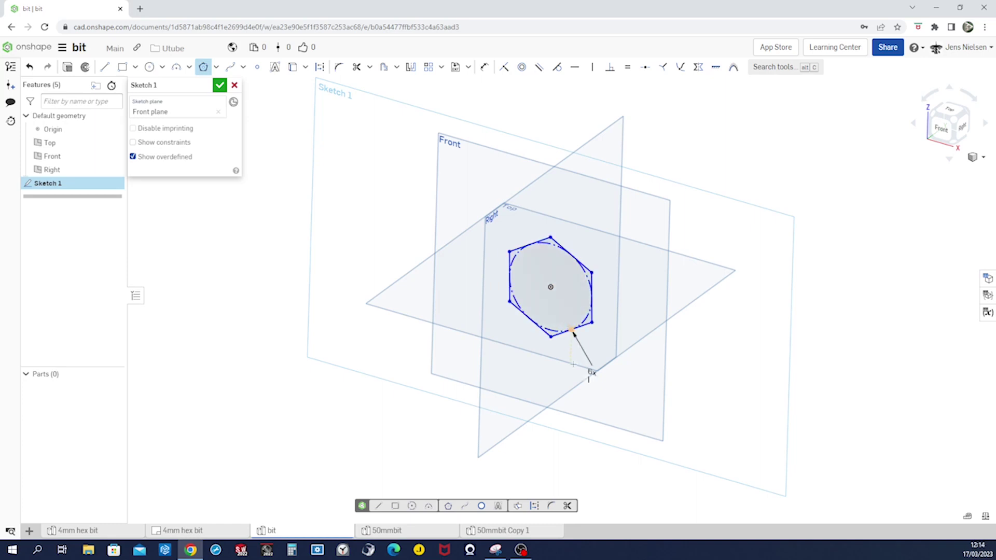
pyautogui.press('h')
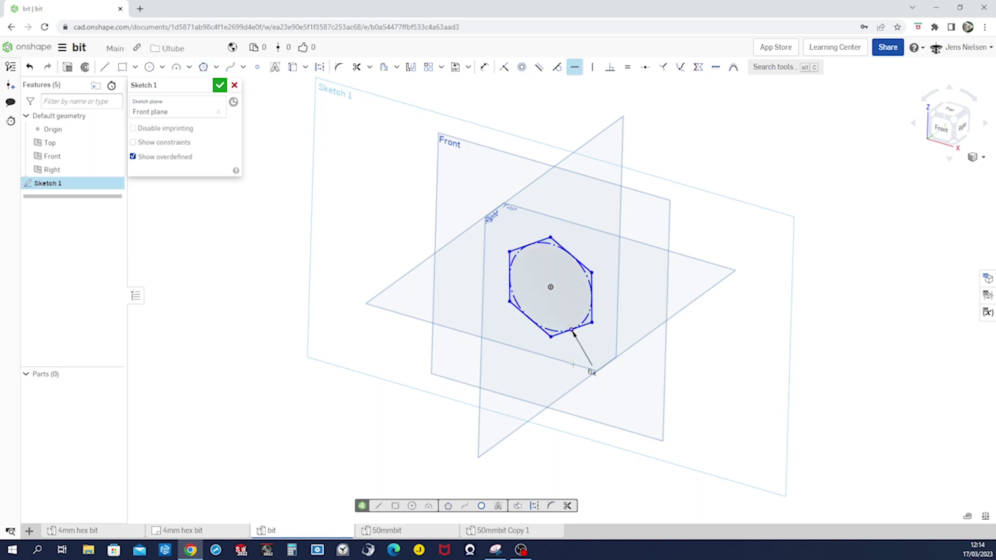
pyautogui.click(587, 326)
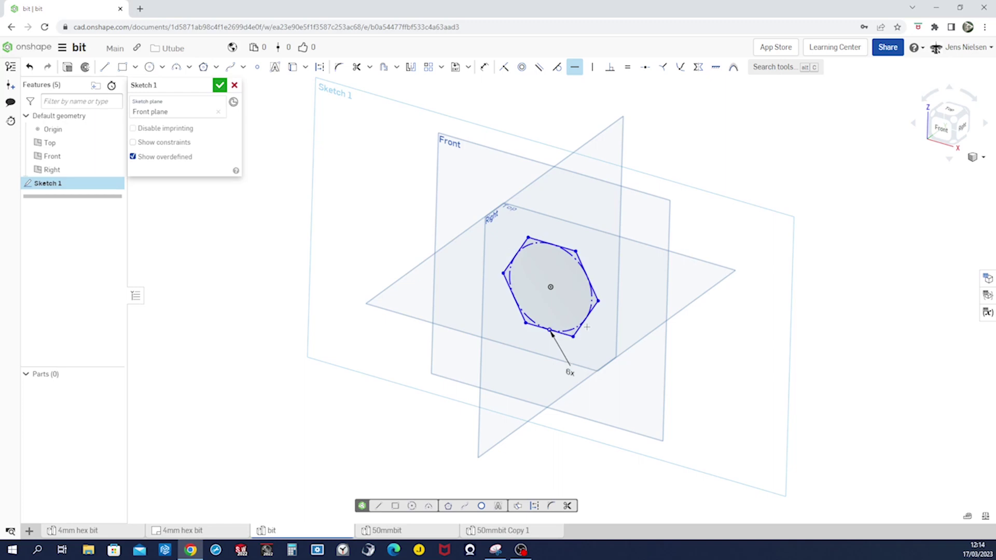
# - Hide the default planes and dimension the hexagon 6 mm across flats
pyautogui.press('p')
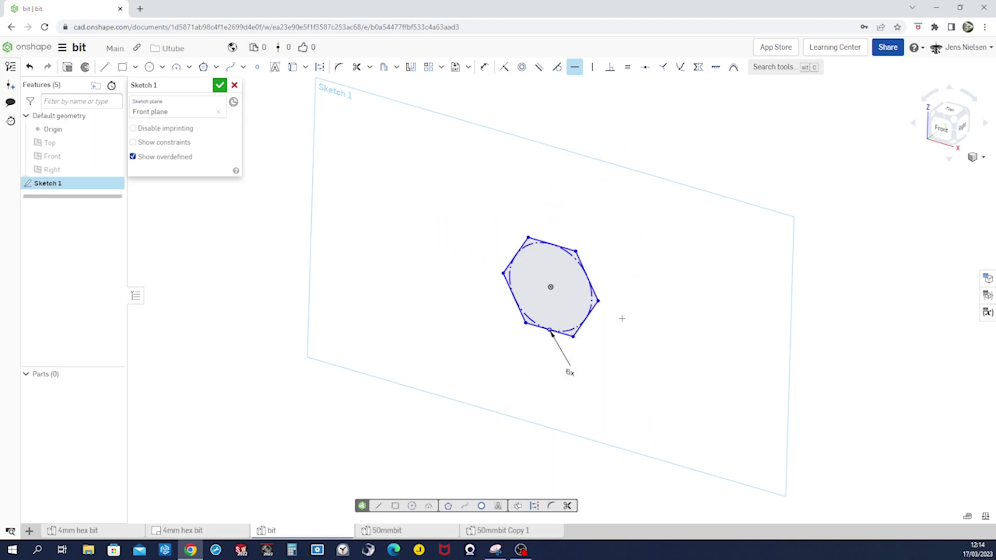
pyautogui.press('u')
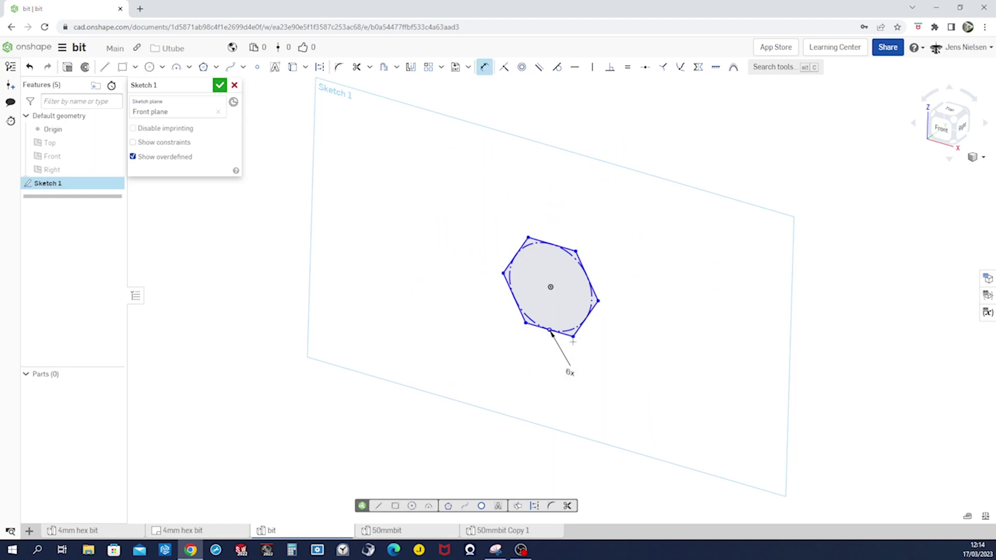
pyautogui.click(562, 334)
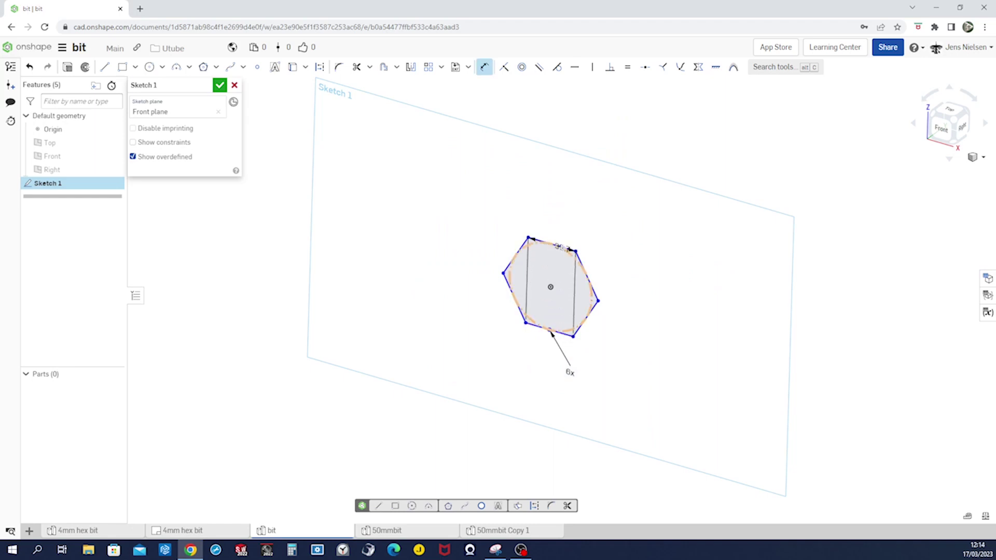
pyautogui.click(572, 248)
pyautogui.click(612, 298)
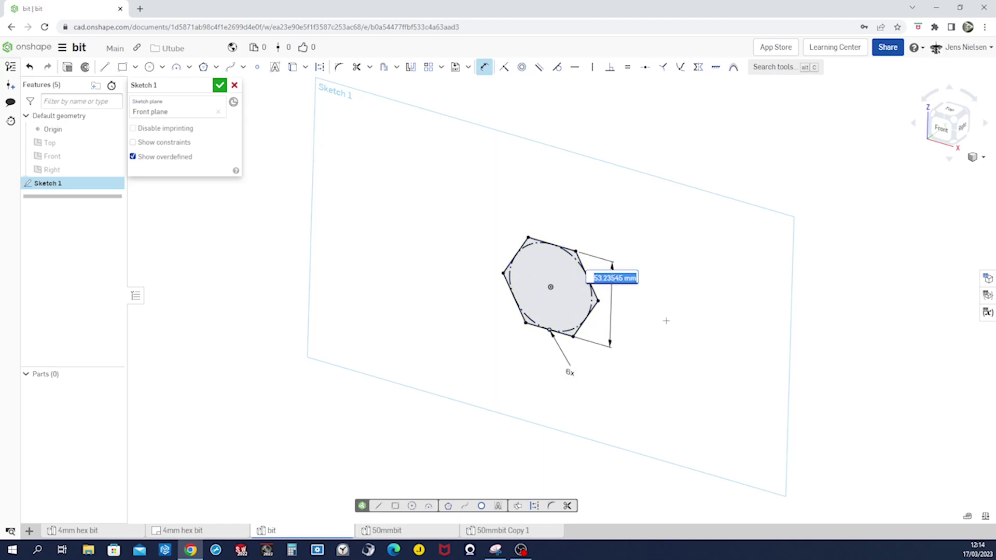
pyautogui.write('6')
pyautogui.press('Return')
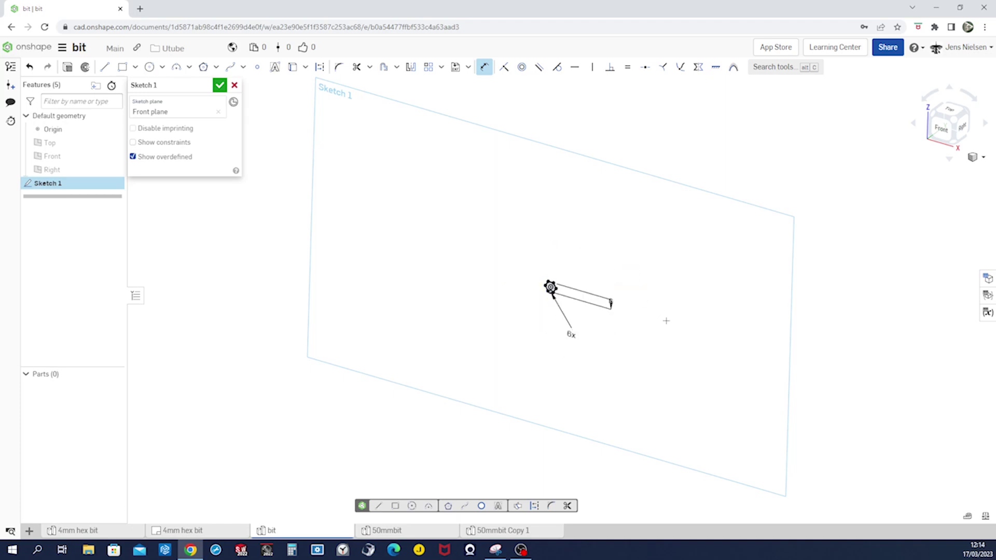
pyautogui.press('Escape')
# - Move the 6 dimension and 6x label close to the hexagon, then start extruding it
pyautogui.scroll(3, 629, 327)
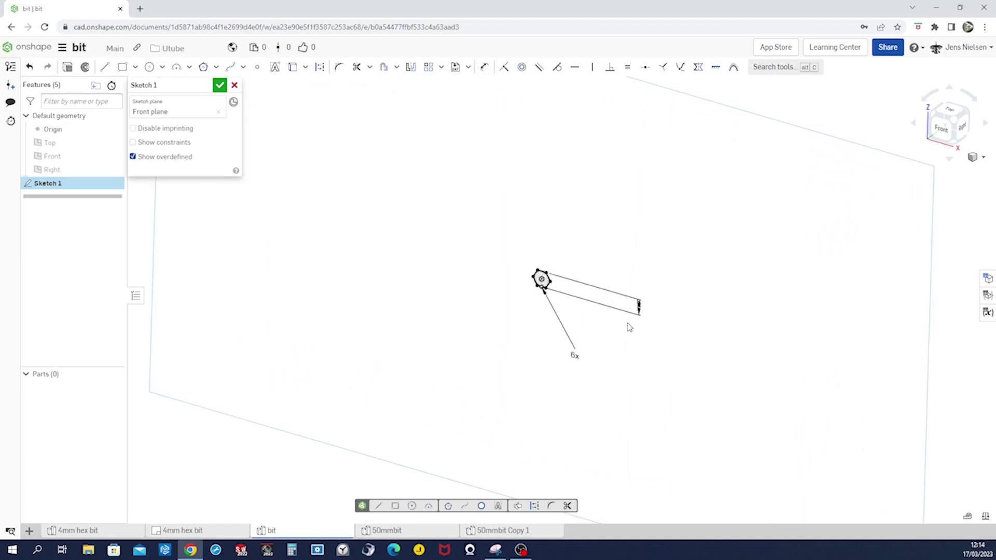
pyautogui.moveTo(640, 310)
pyautogui.mouseDown()
pyautogui.moveTo(650, 307)
pyautogui.moveTo(560, 282)
pyautogui.mouseUp()
pyautogui.moveTo(574, 360); pyautogui.dragTo(543, 300)
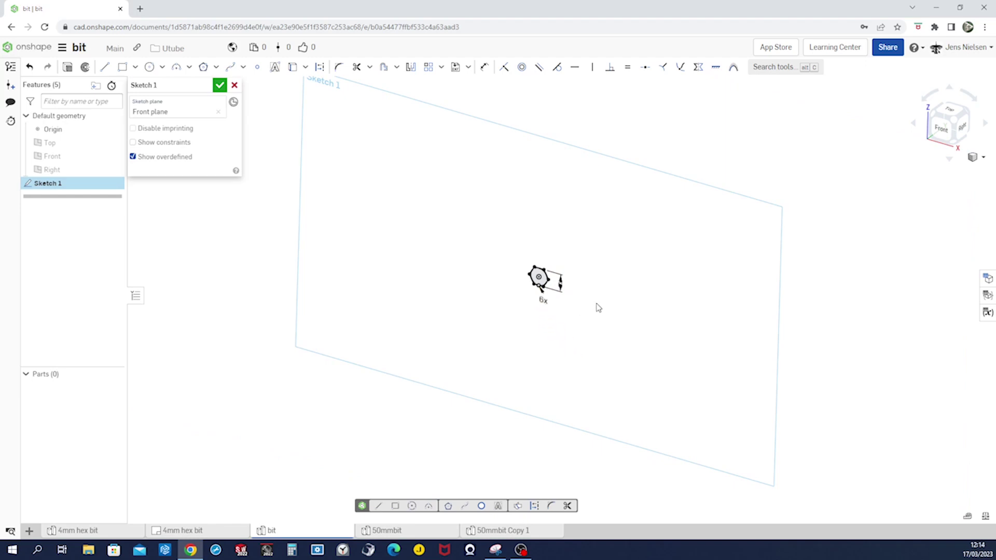
pyautogui.scroll(5, 598, 307)
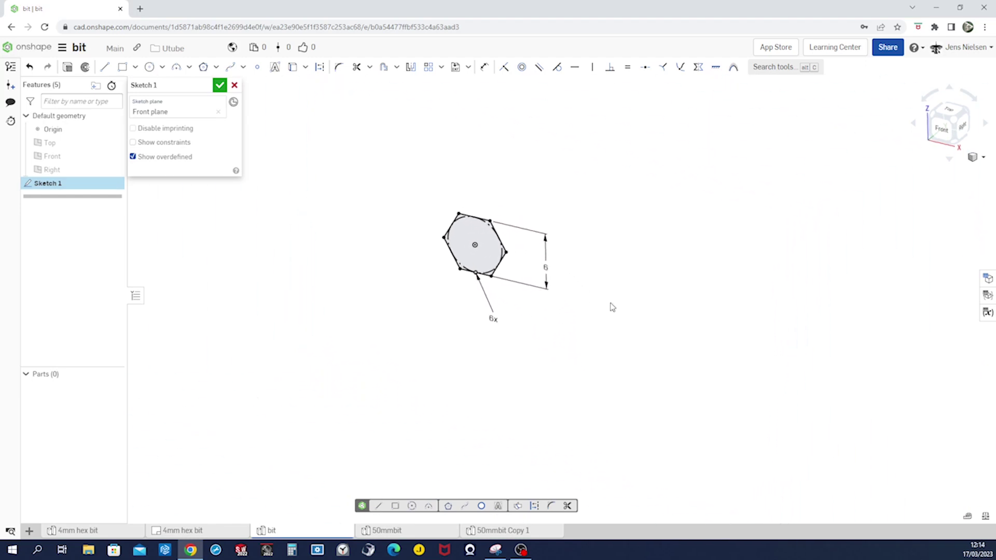
pyautogui.hotkey('shift', 'e')
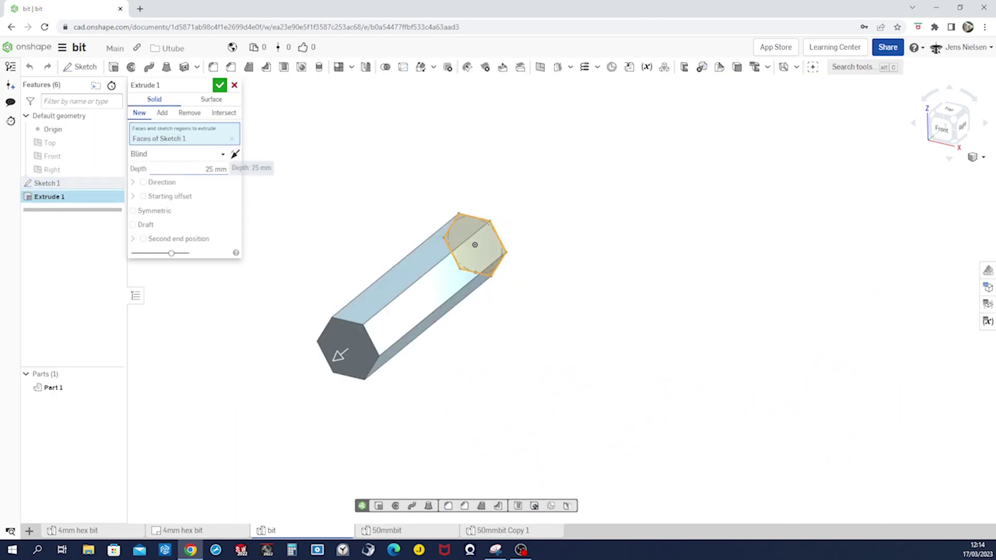
# - Commit the extrude at 22 mm and colour Part 1 grey (A5A5A5)
pyautogui.click(224, 170)
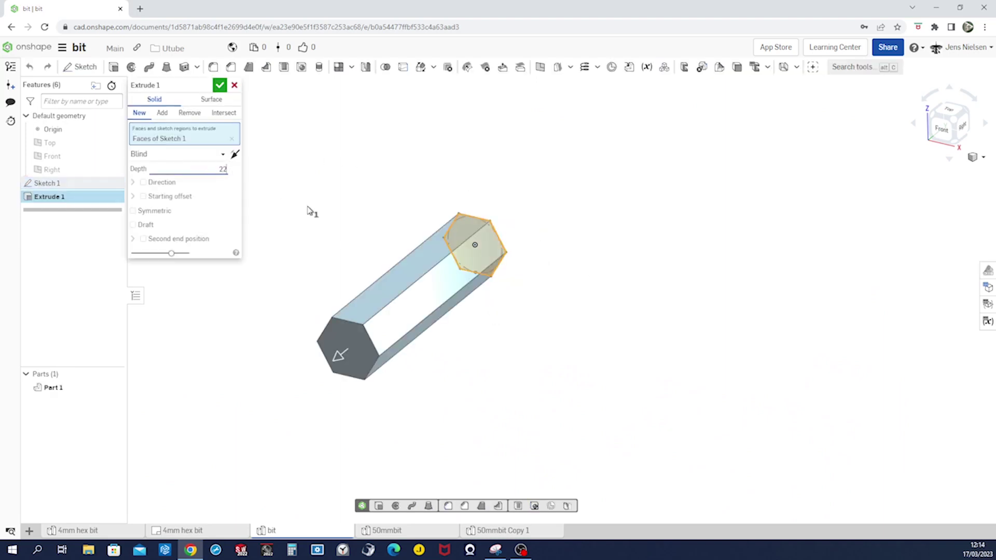
pyautogui.click(220, 86)
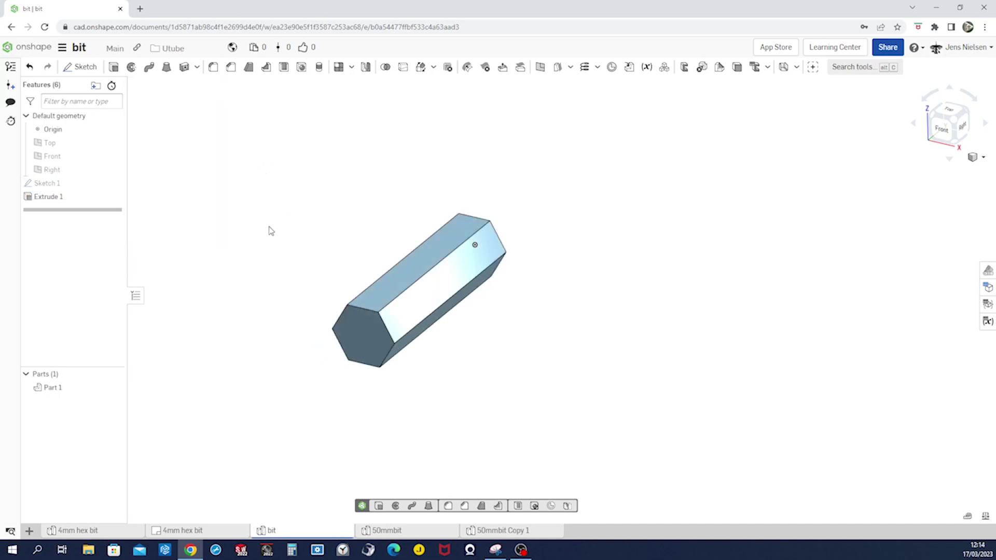
pyautogui.rightClick(52, 389)
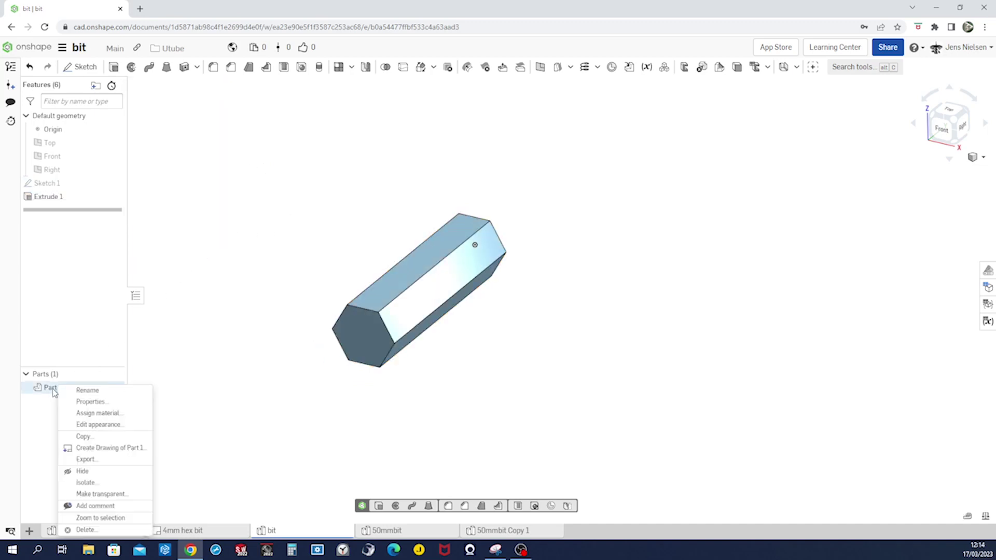
pyautogui.click(98, 425)
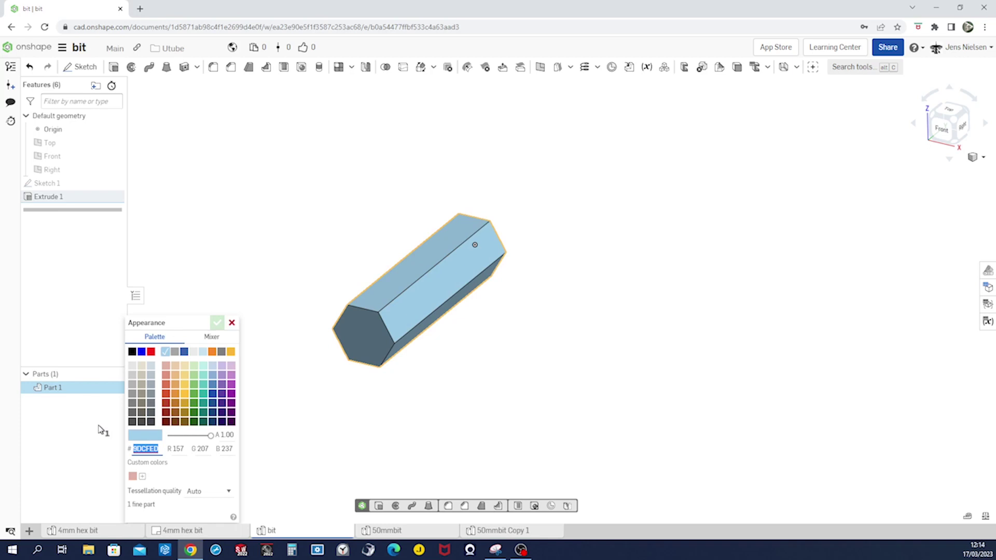
pyautogui.click(174, 351)
pyautogui.click(217, 323)
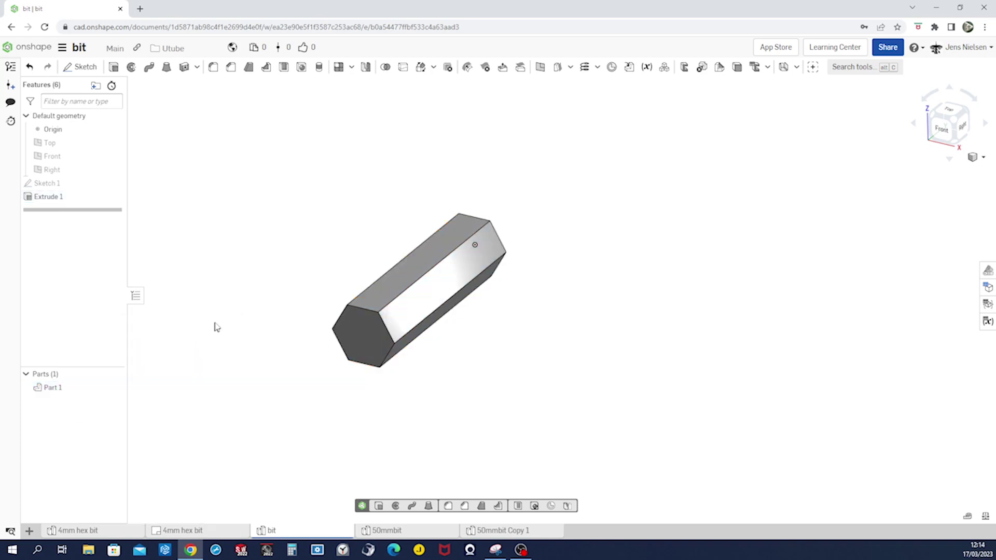
# - Orbit and zoom the bit, then select its hex end face
pyautogui.moveTo(545, 360); pyautogui.dragTo(538, 370, button='right')
pyautogui.scroll(3, 536, 378)
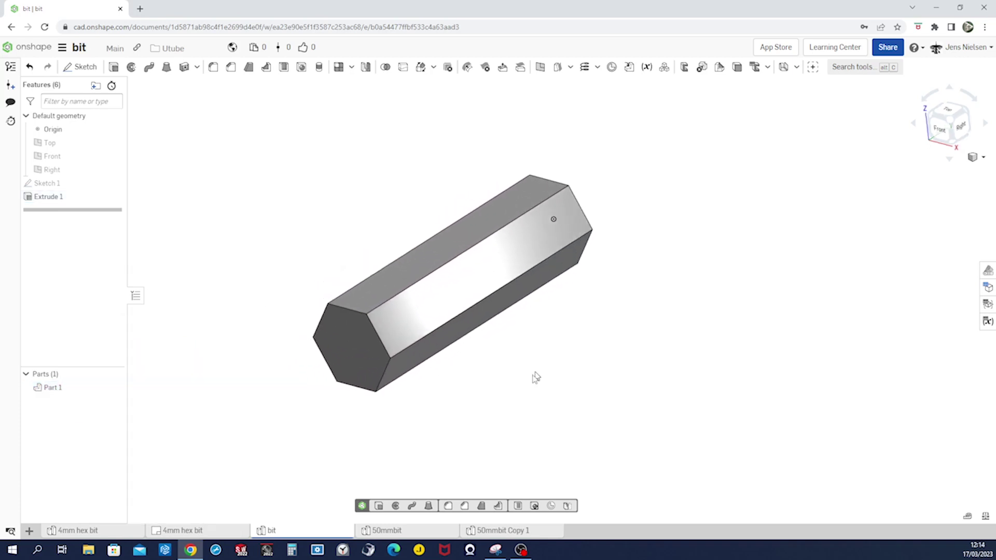
pyautogui.click(359, 345)
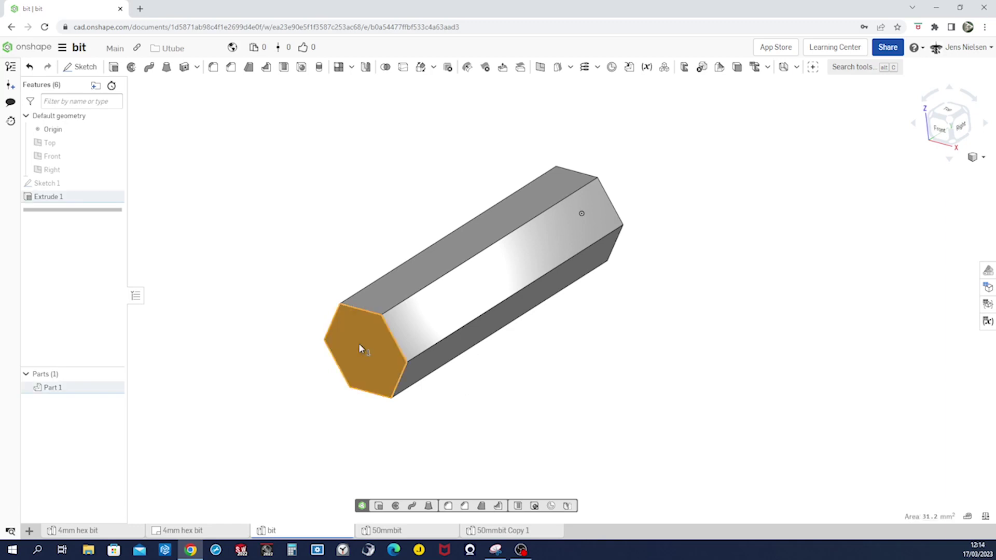
# - Start a sketch on the end face and project the face's edges into it
pyautogui.press('s')
pyautogui.click(373, 338)
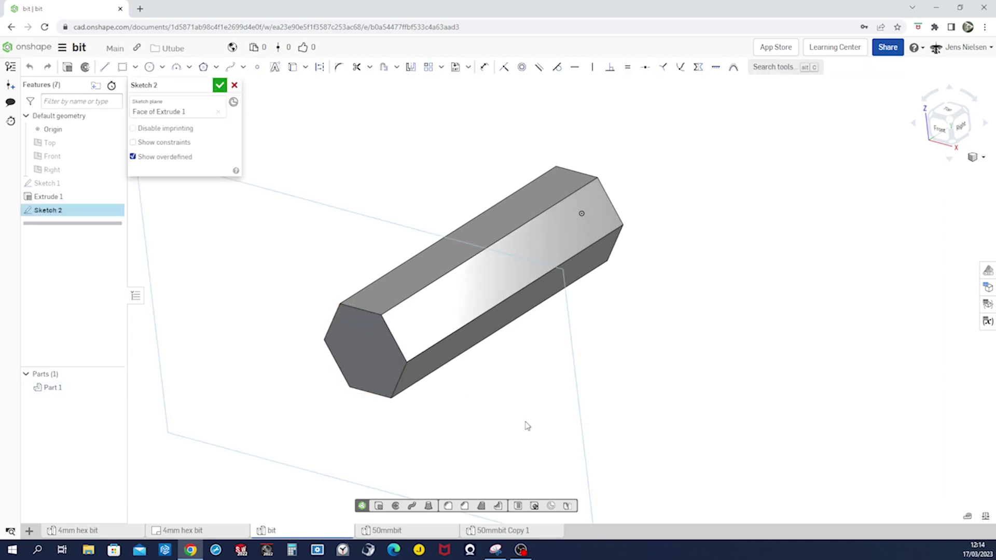
pyautogui.press('u')
pyautogui.click(388, 364)
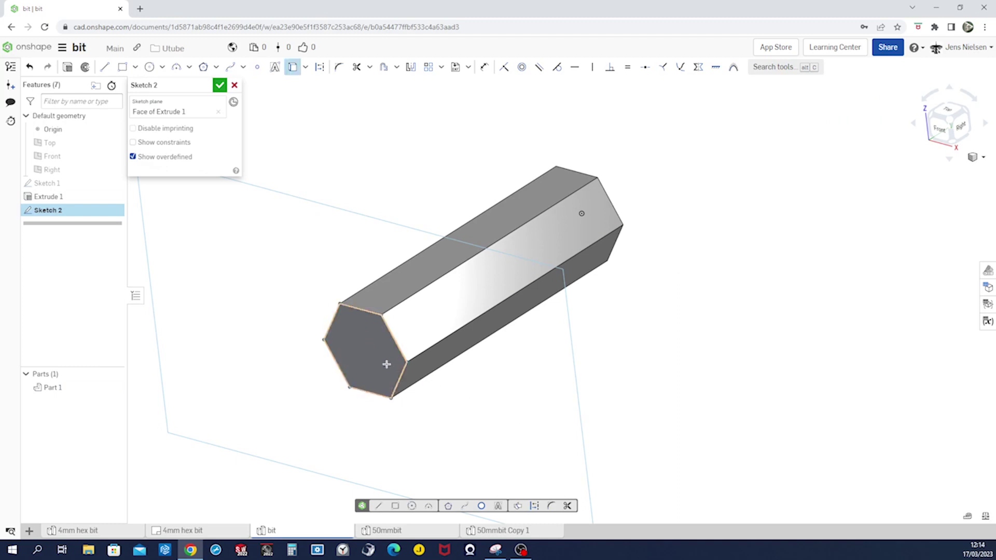
pyautogui.scroll(3, 418, 402)
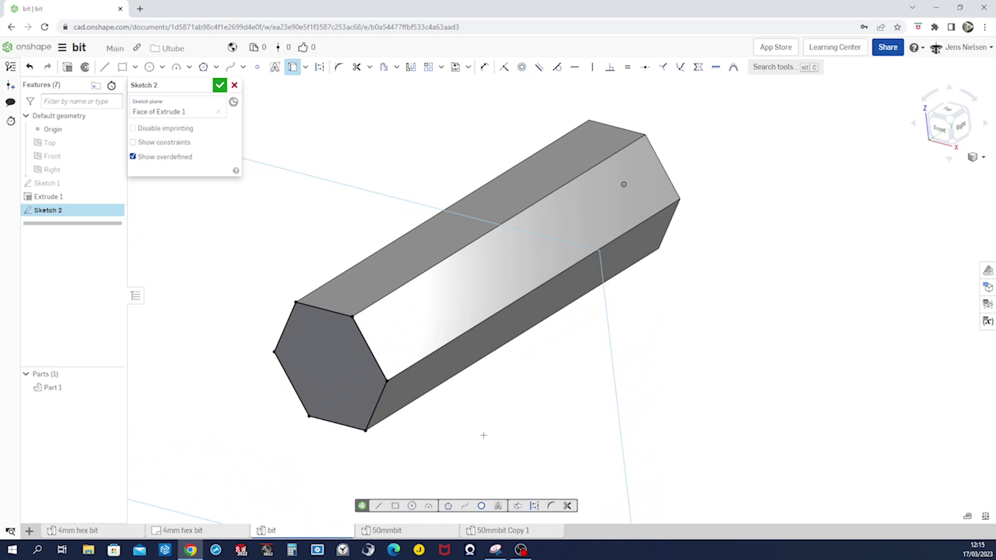
# - Offset the hexagon outline 1 mm inward, finish the sketch, and start an extrude
pyautogui.press('o')
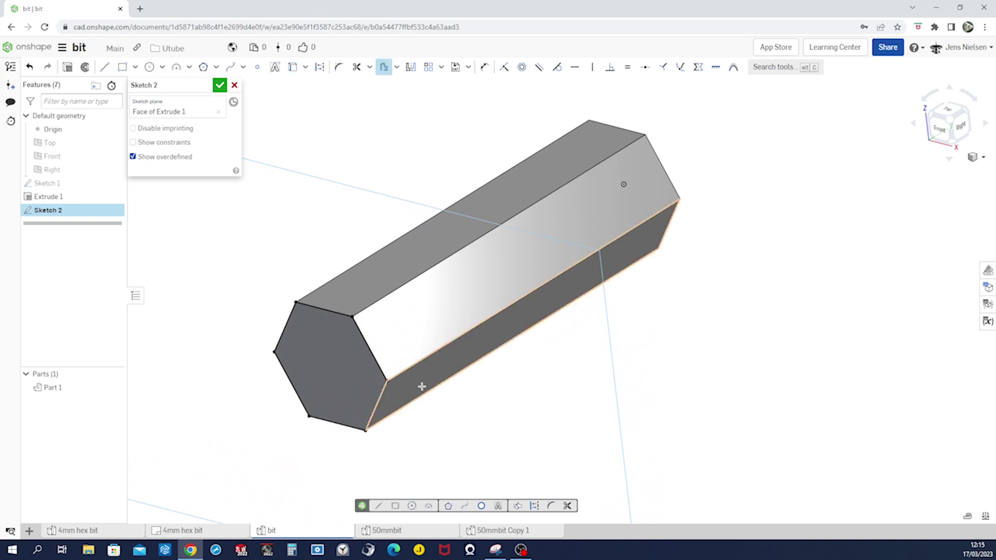
pyautogui.click(340, 325)
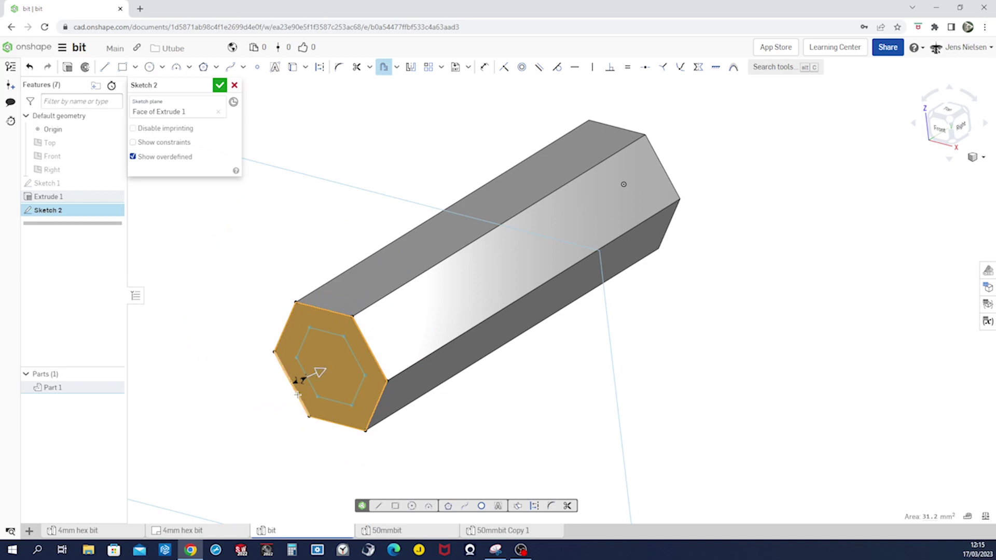
pyautogui.click(297, 395)
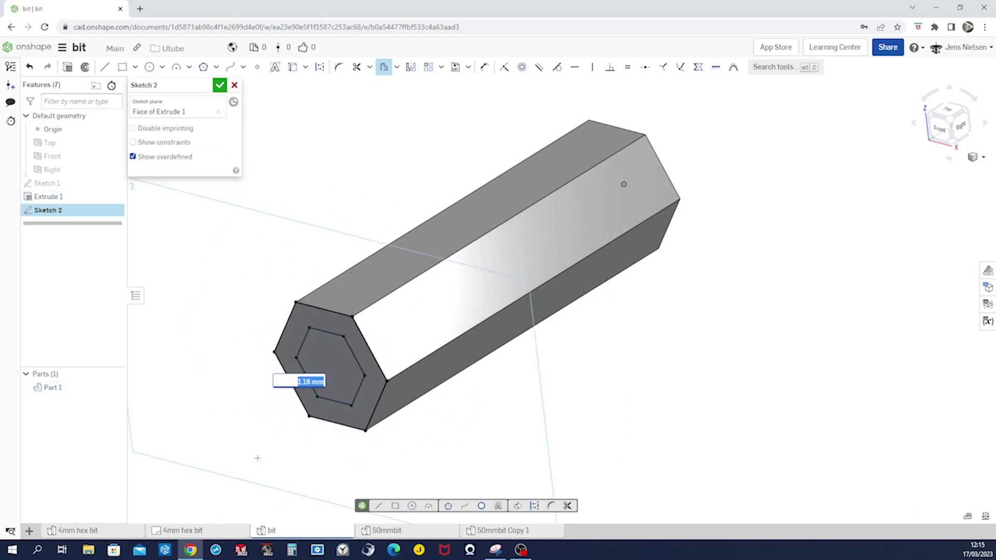
pyautogui.write('1')
pyautogui.press('Return')
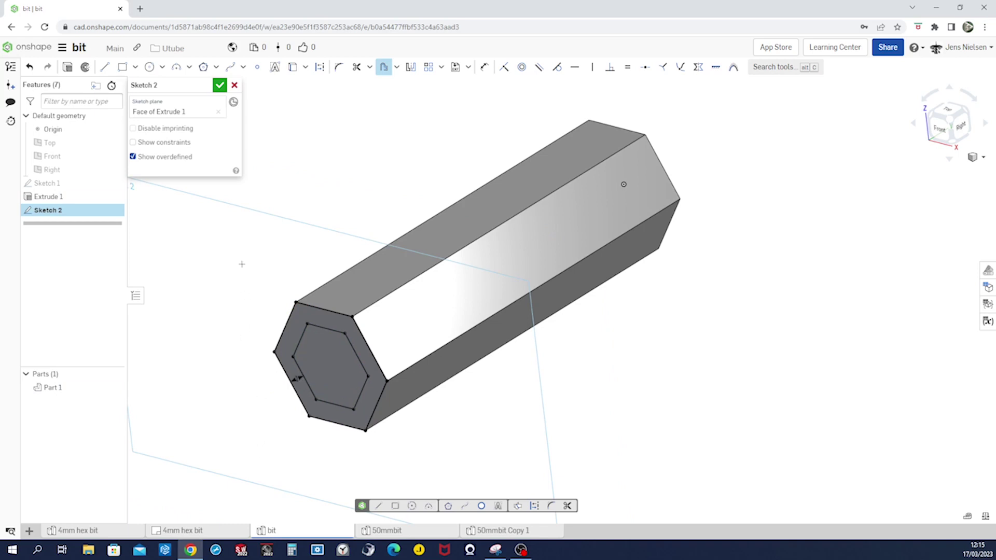
pyautogui.press('Return')
pyautogui.hotkey('shift', 'e')
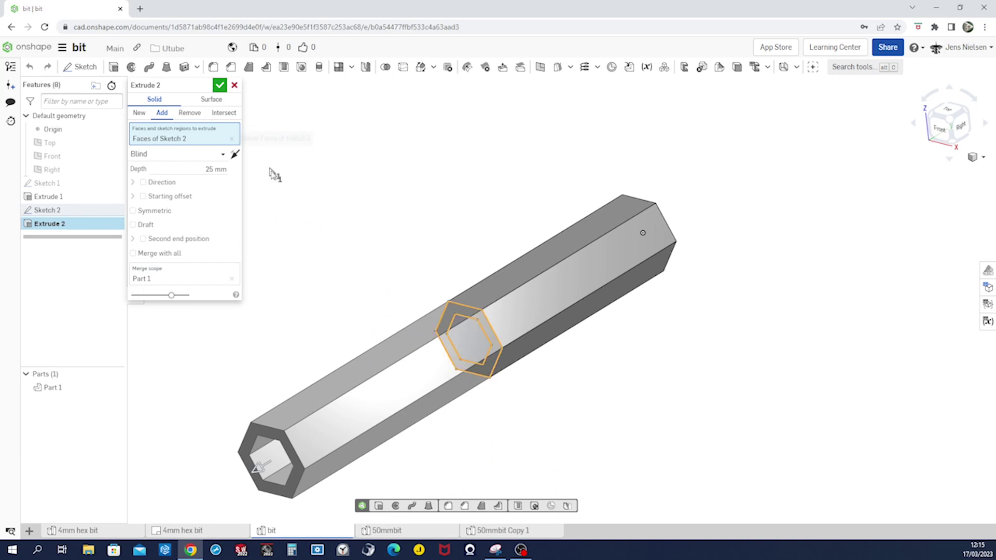
# - Set Extrude 2 to Remove with 6 mm depth and confirm the cut
pyautogui.scroll(2, 316, 218)
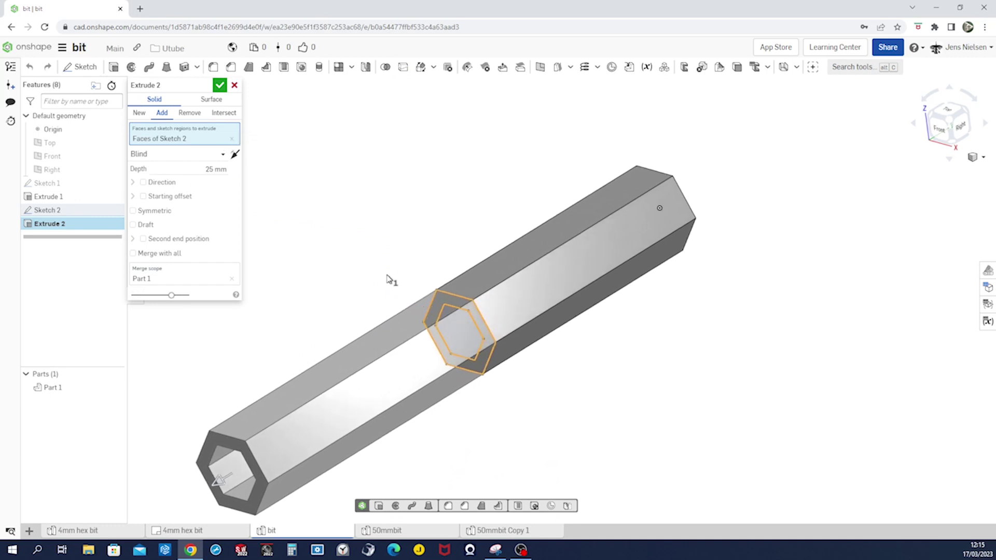
pyautogui.click(195, 118)
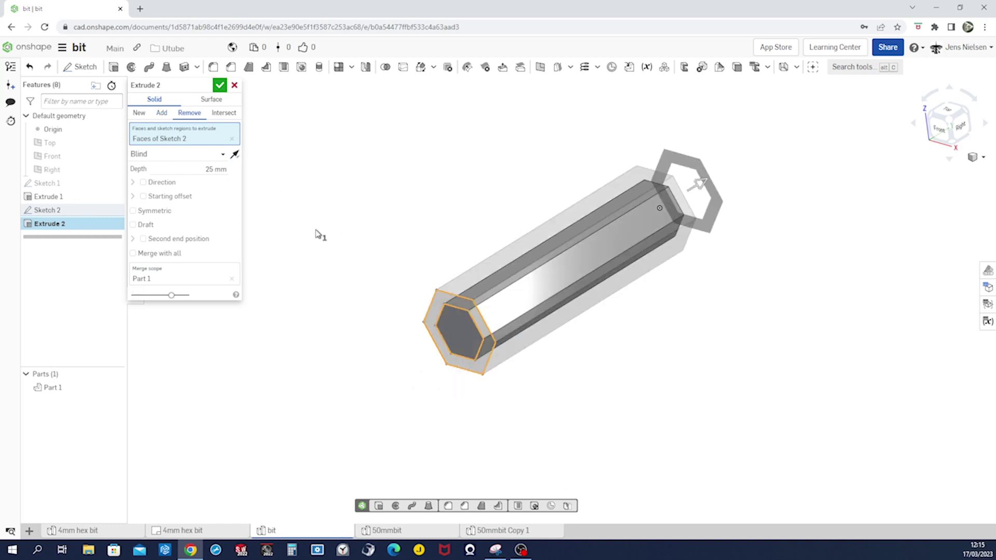
pyautogui.click(207, 174)
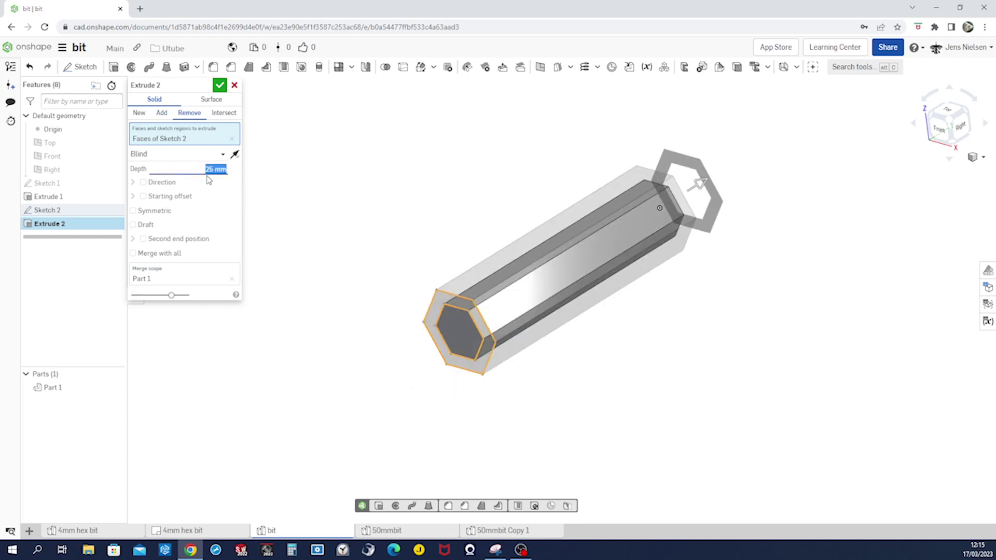
pyautogui.write('6')
pyautogui.press('Return')
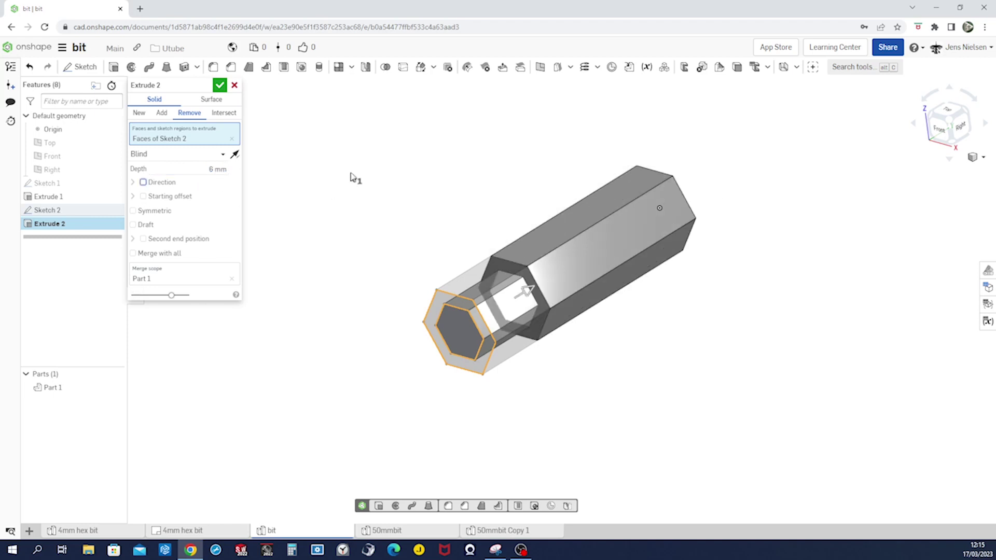
pyautogui.click(219, 86)
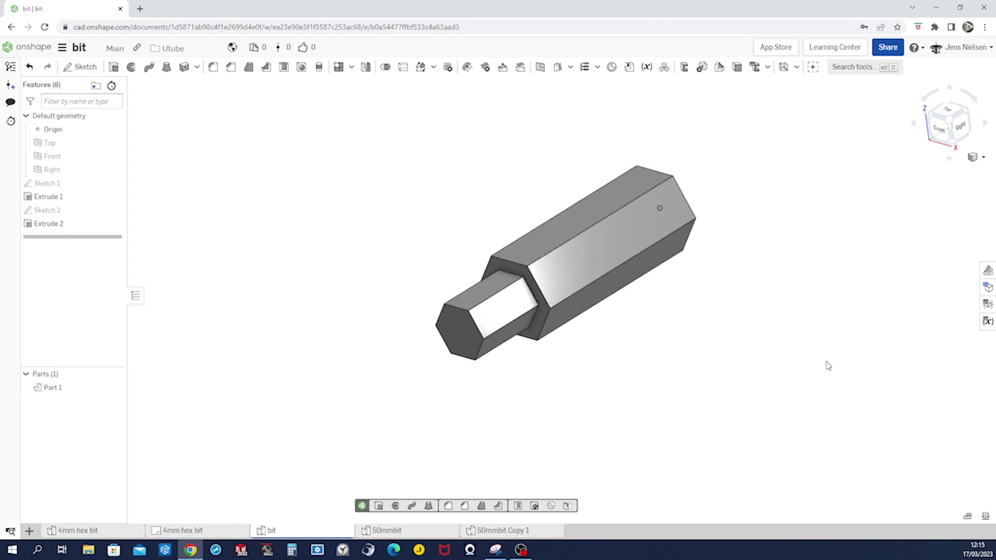
# - Rotate the view of the bit round to look from the top
pyautogui.scroll(3, 828, 366)
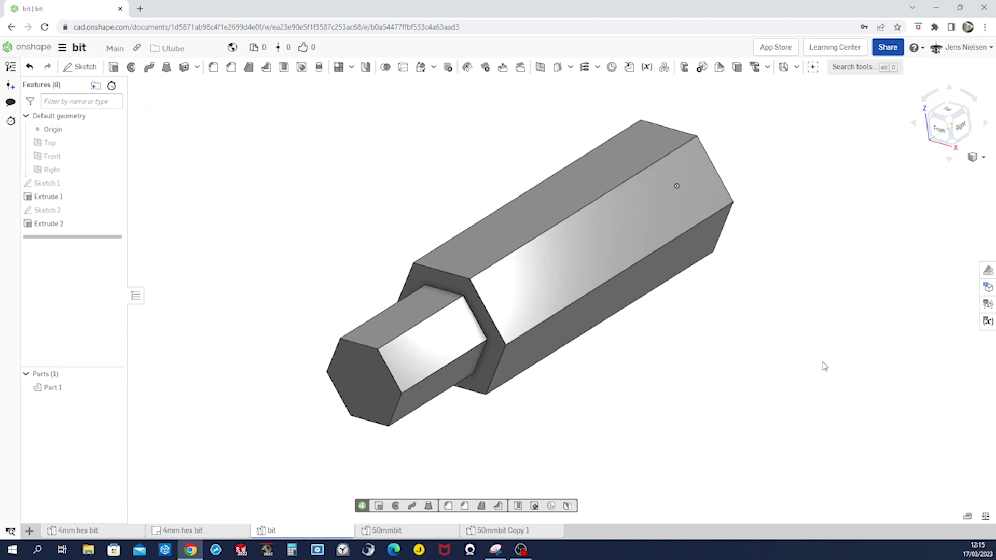
pyautogui.press('Down')
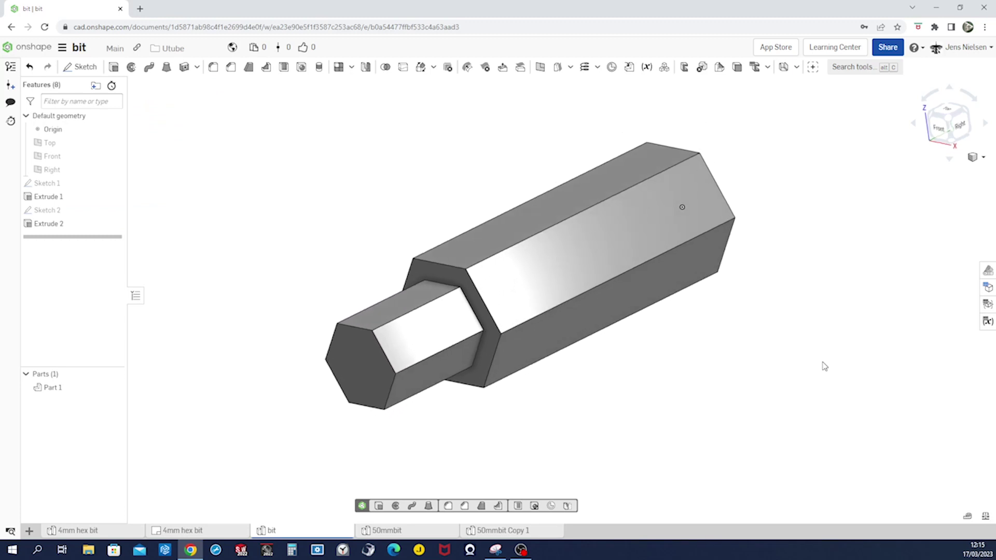
pyautogui.press('Down')
pyautogui.press('Down')
pyautogui.press('Down')
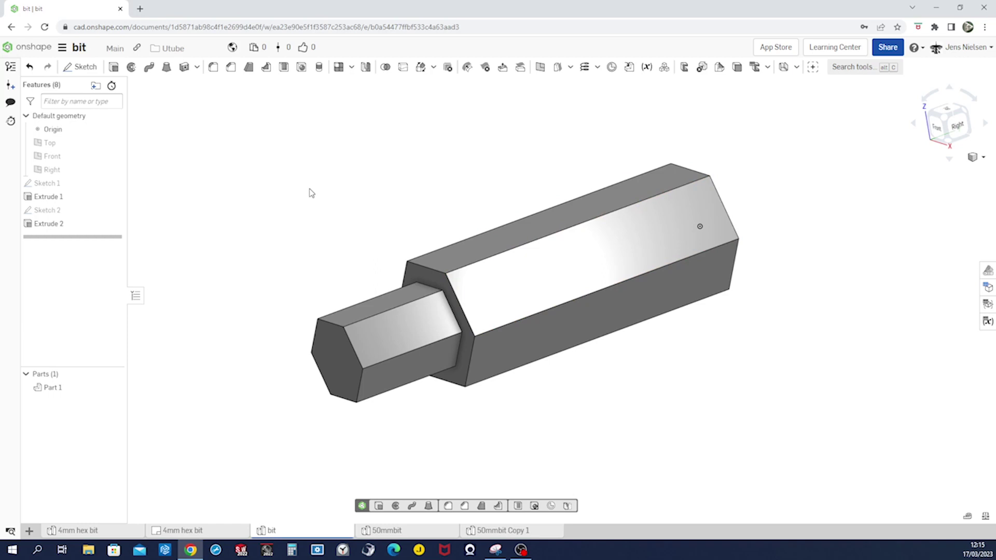
pyautogui.press('Down')
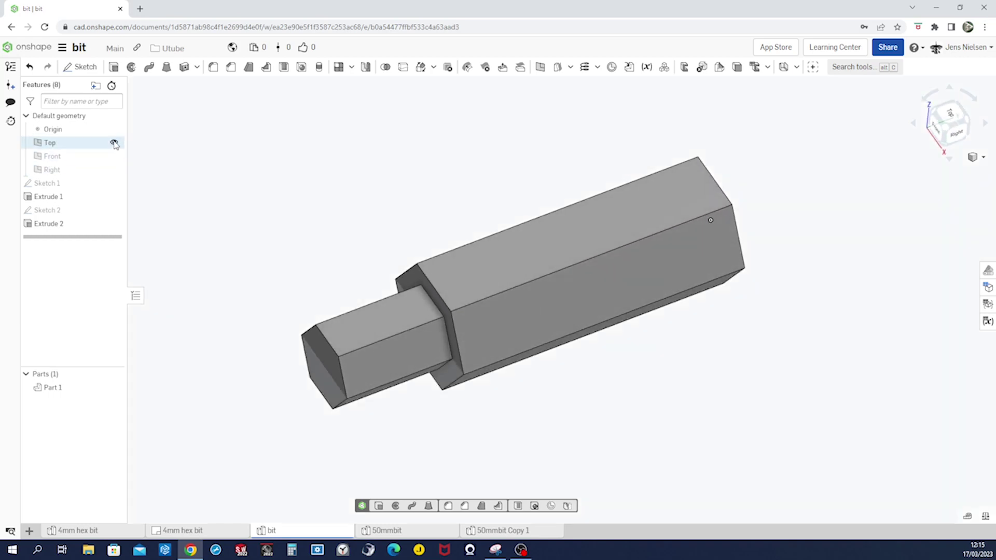
pyautogui.press('Down')
pyautogui.press('Down')
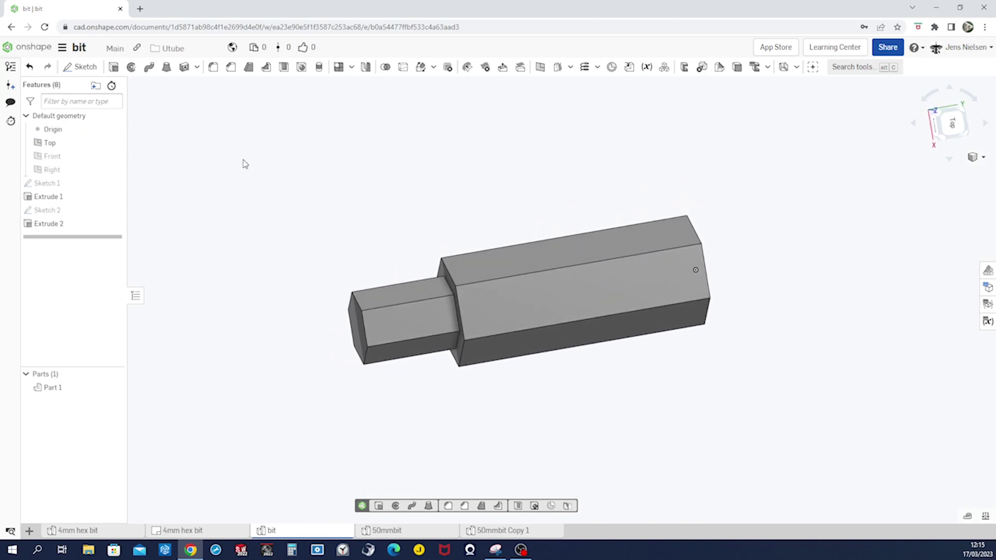
pyautogui.scroll(-3, 245, 164)
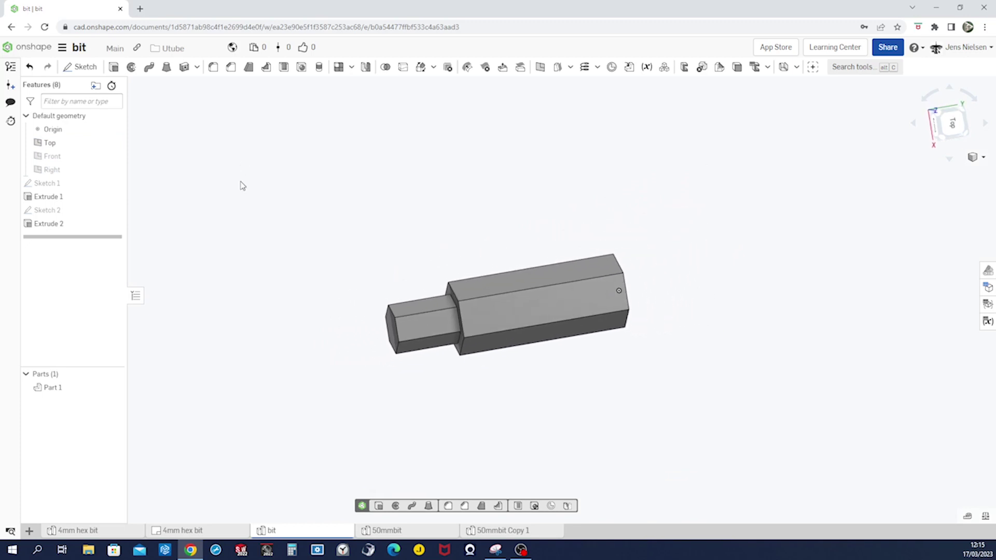
# - Start a new sketch on the Top plane
pyautogui.press('s')
pyautogui.click(253, 173)
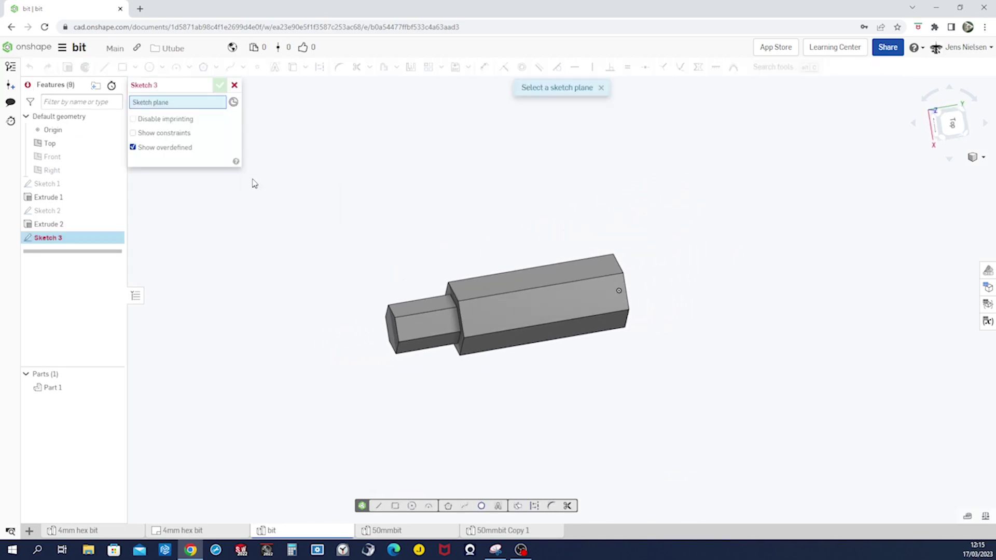
pyautogui.click(54, 145)
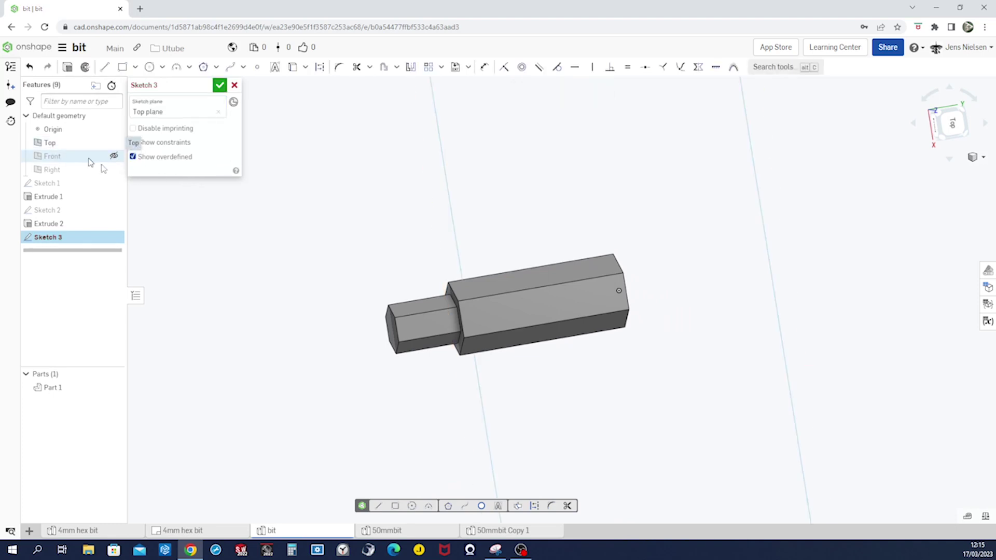
pyautogui.scroll(4, 364, 281)
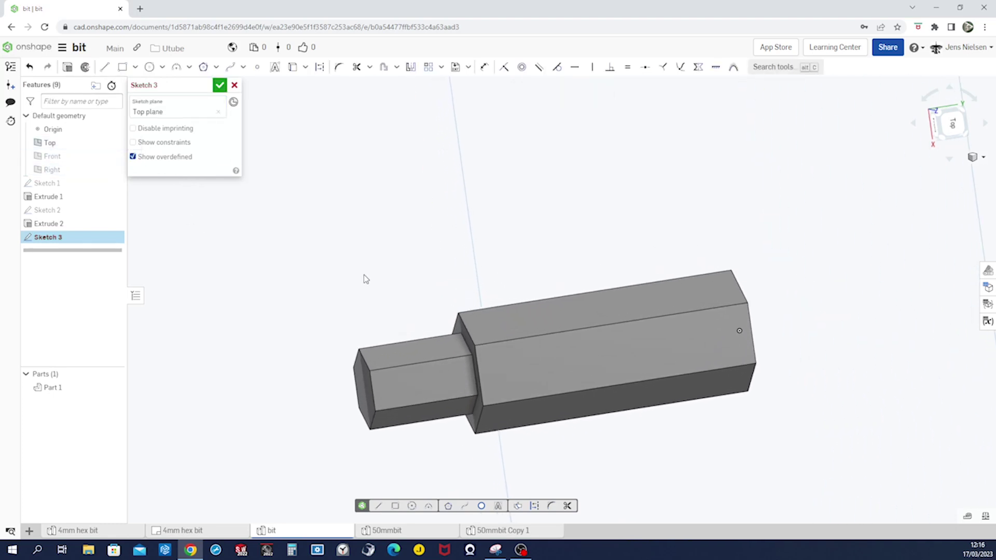
# - Project the intersection of the part's faces with the Top plane into the sketch
pyautogui.click(305, 70)
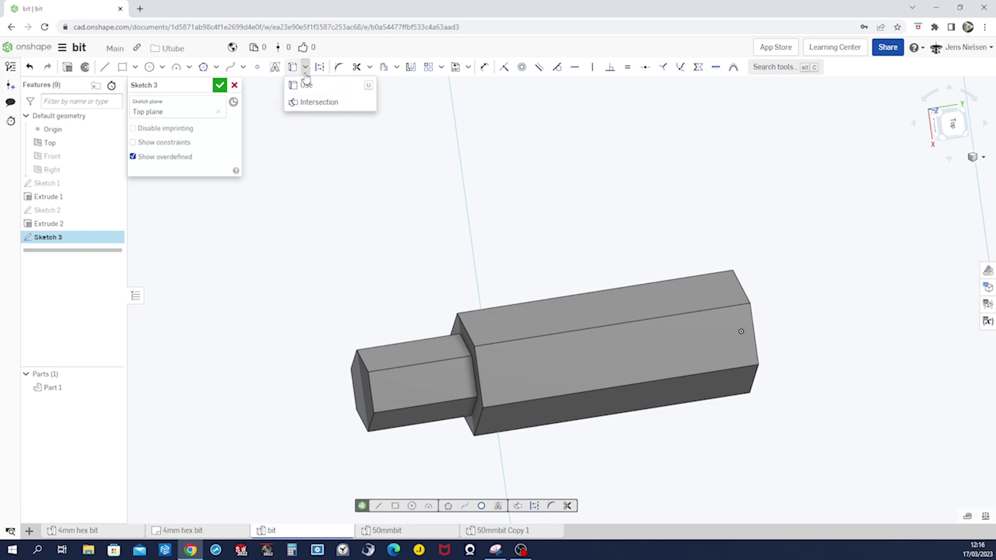
pyautogui.click(310, 103)
pyautogui.moveTo(370, 244); pyautogui.dragTo(388, 279, button='right')
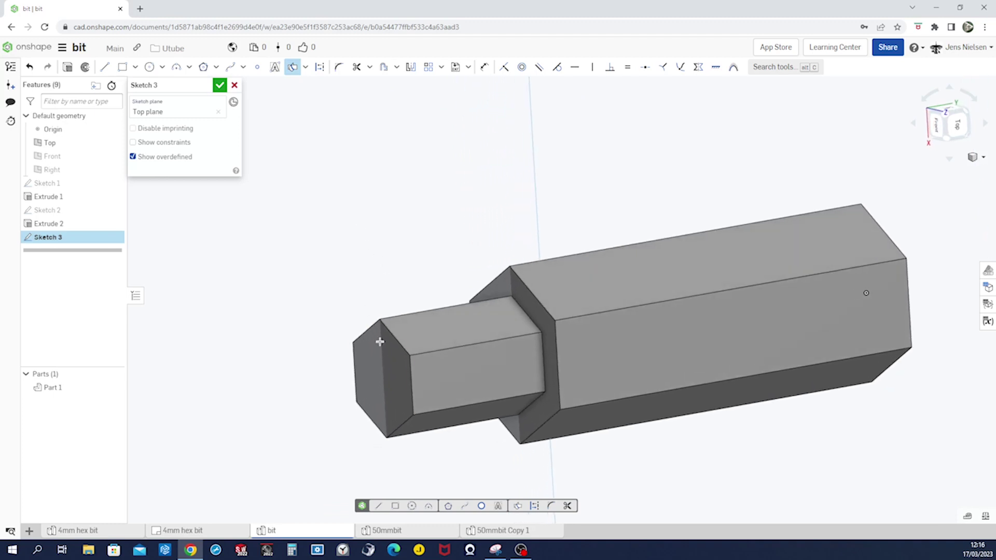
pyautogui.click(394, 374)
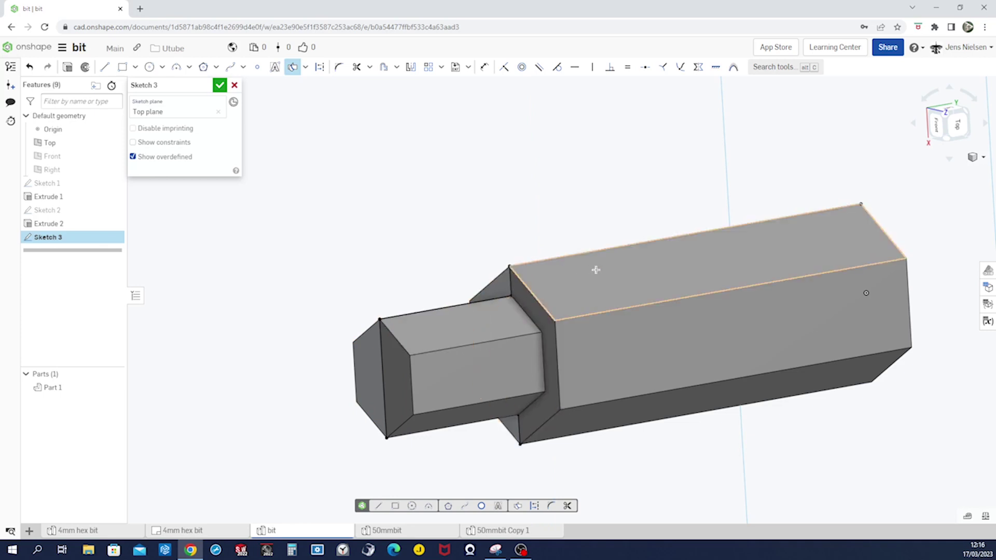
pyautogui.moveTo(596, 269); pyautogui.dragTo(732, 306, button='right')
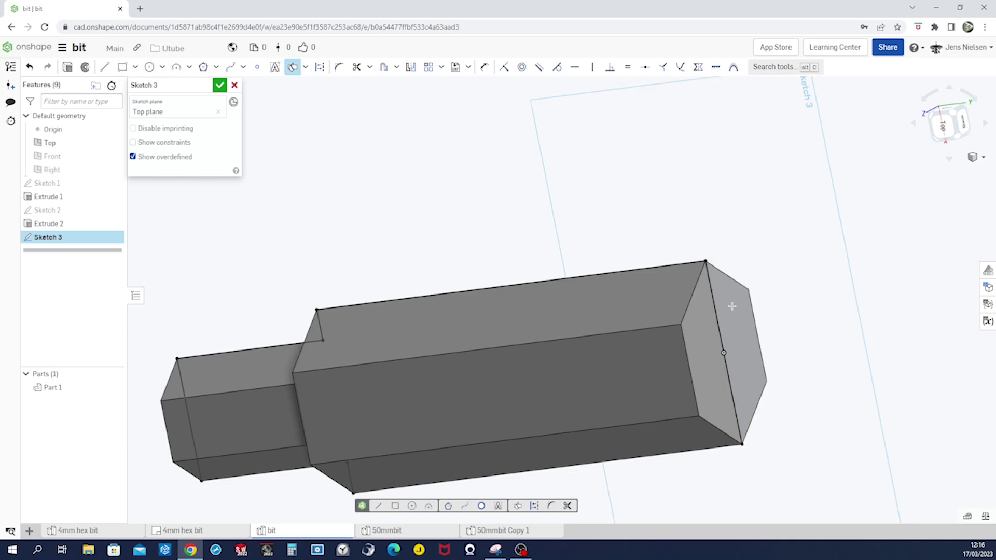
pyautogui.moveTo(275, 118); pyautogui.dragTo(323, 167, button='right')
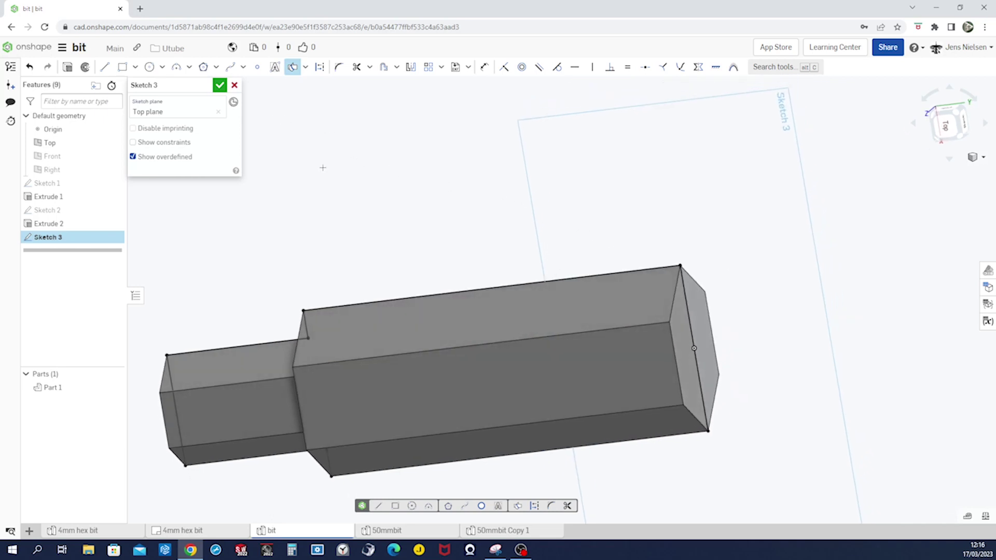
pyautogui.press('l')
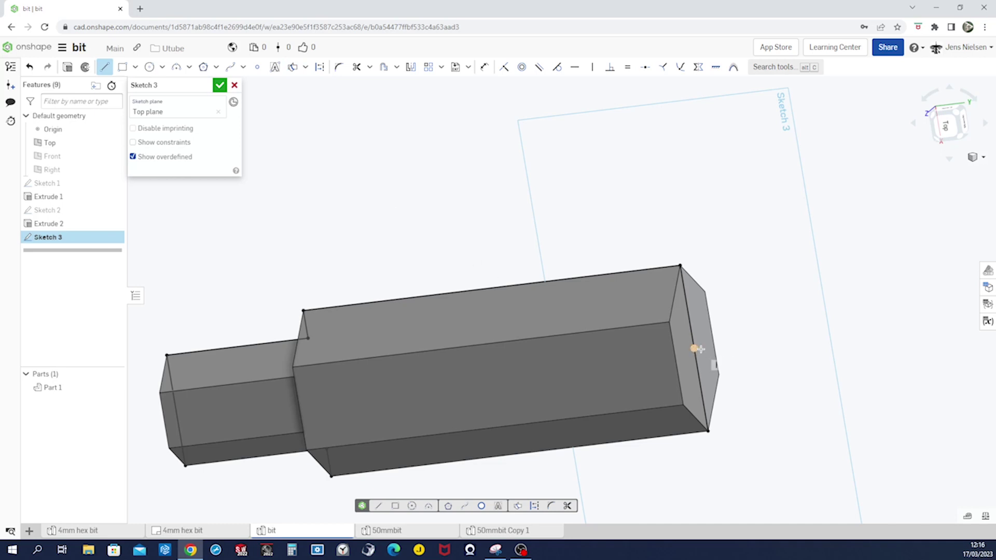
# - Draw a line from the right end's midpoint to the left end's midpoint
pyautogui.click(694, 348)
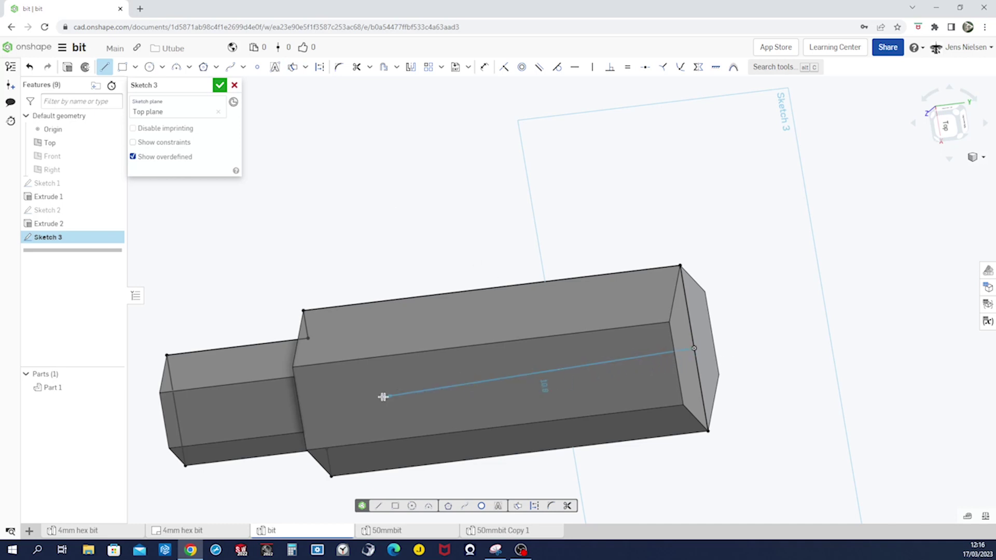
pyautogui.click(177, 411)
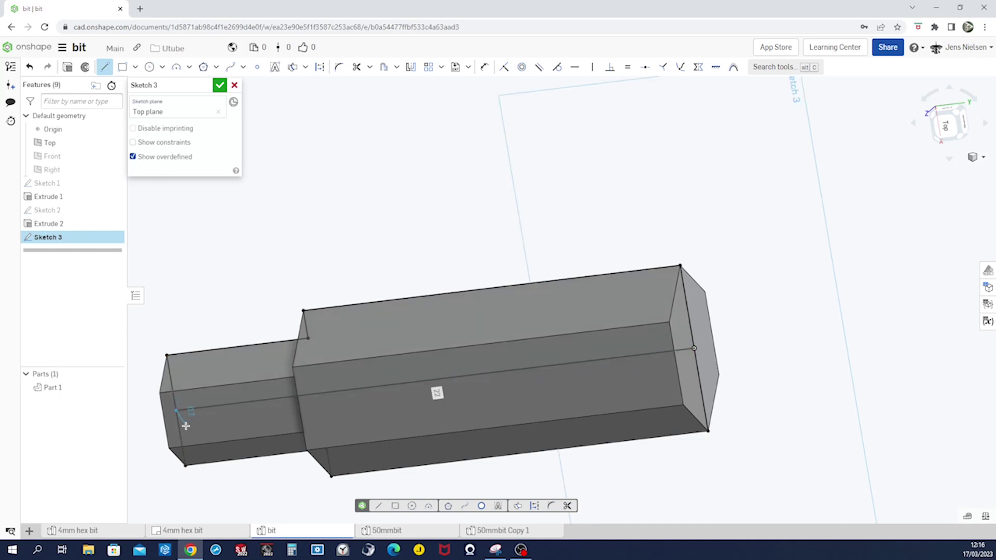
pyautogui.press('Escape')
# - Switch the model display to Translucent to reveal hidden edges
pyautogui.click(983, 162)
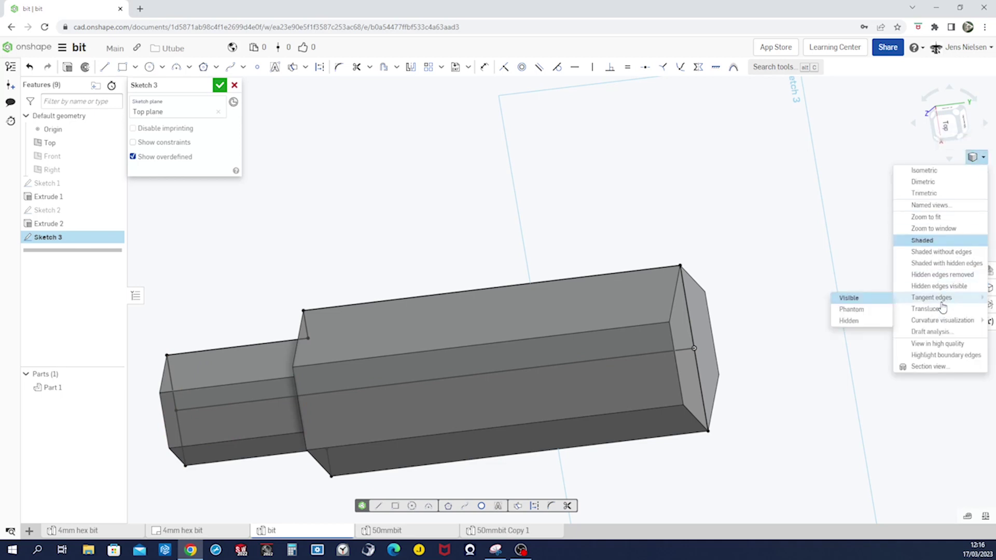
pyautogui.click(897, 308)
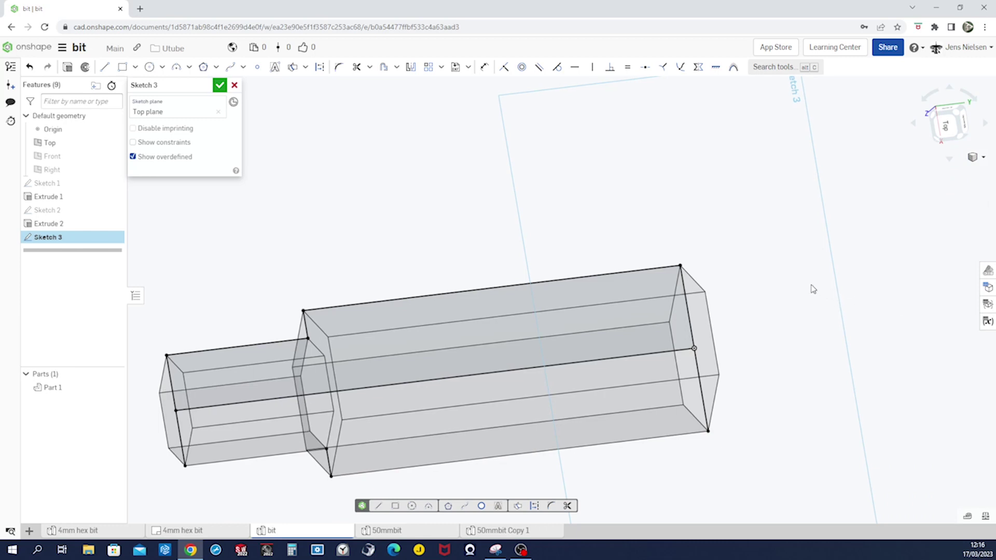
pyautogui.scroll(3, 812, 289)
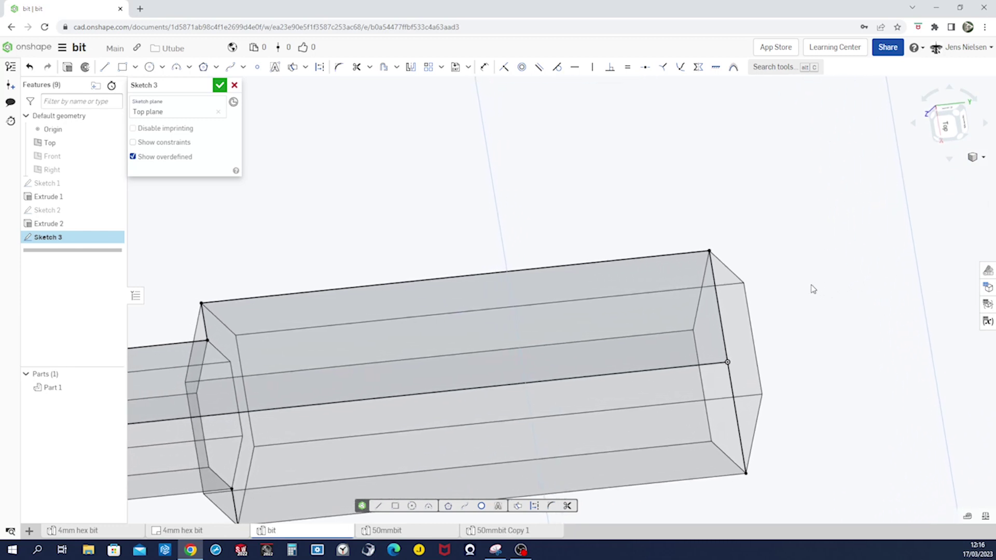
pyautogui.press('l')
pyautogui.scroll(3, 811, 285)
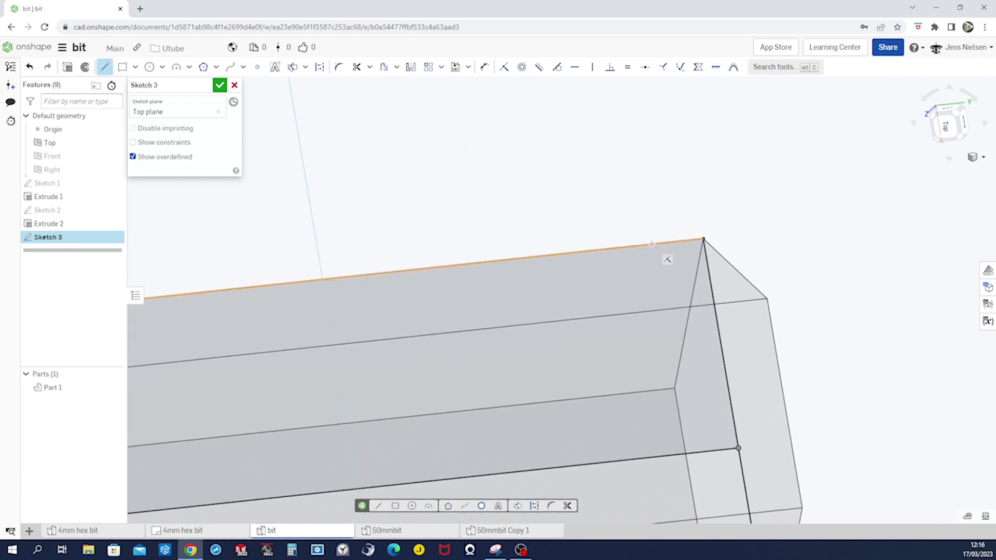
# - Draw a chamfer line across the right-end corner, dimensioned 1 mm from the corner
pyautogui.click(652, 243)
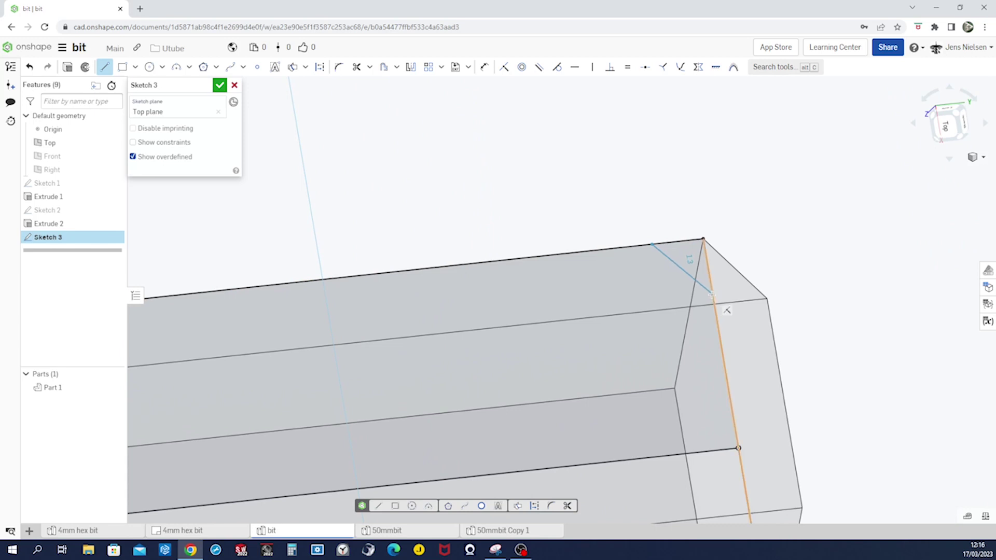
pyautogui.click(712, 295)
pyautogui.press('Escape')
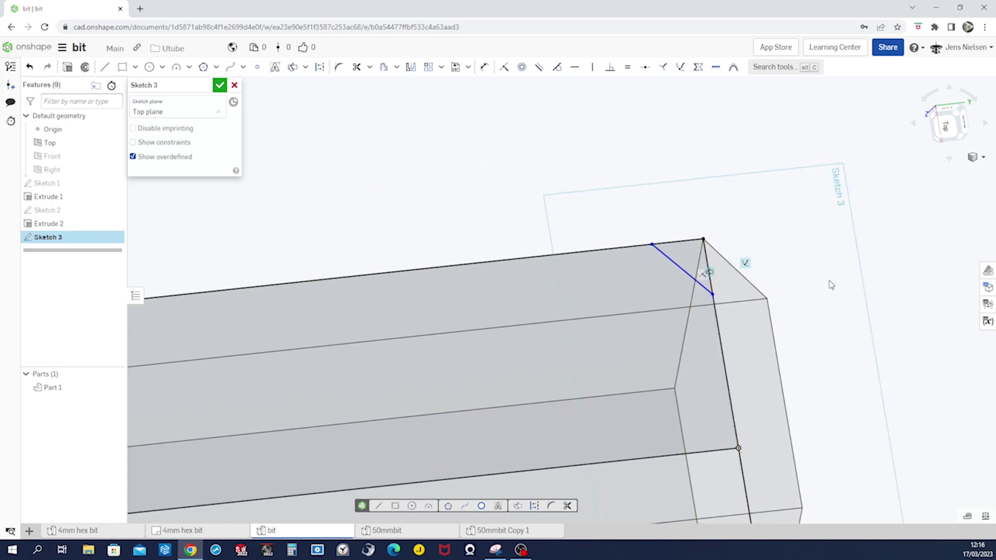
pyautogui.press('u')
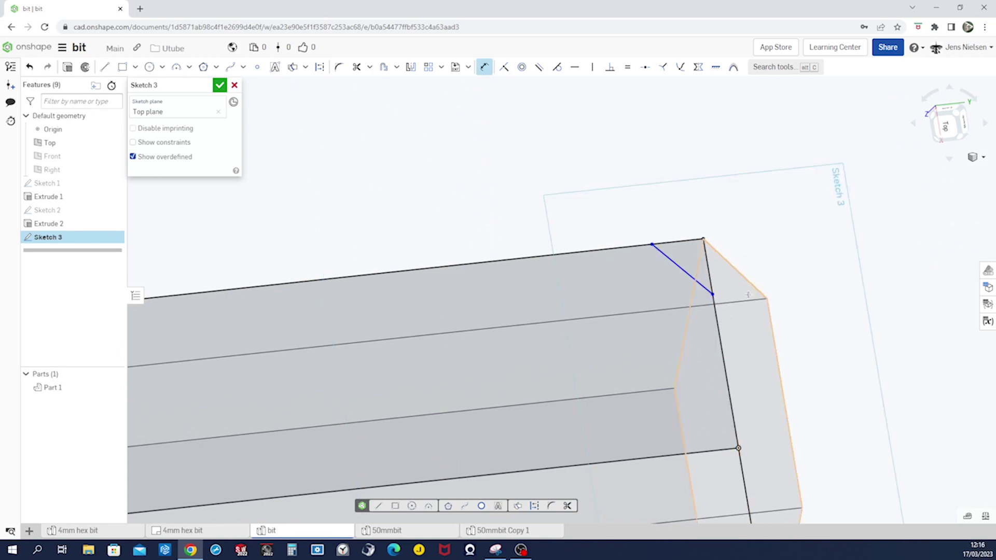
pyautogui.click(713, 294)
pyautogui.click(703, 239)
pyautogui.click(735, 247)
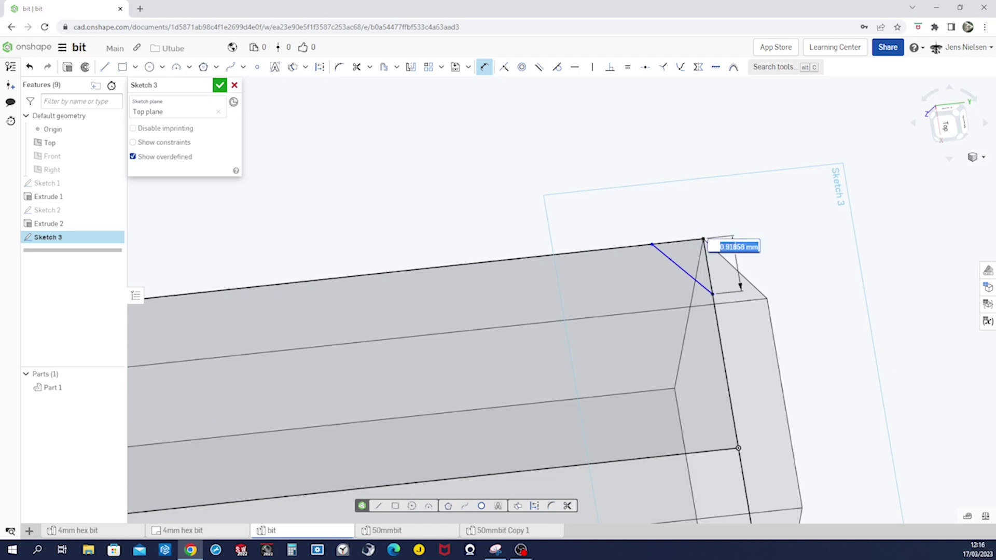
pyautogui.write('1')
pyautogui.press('Return')
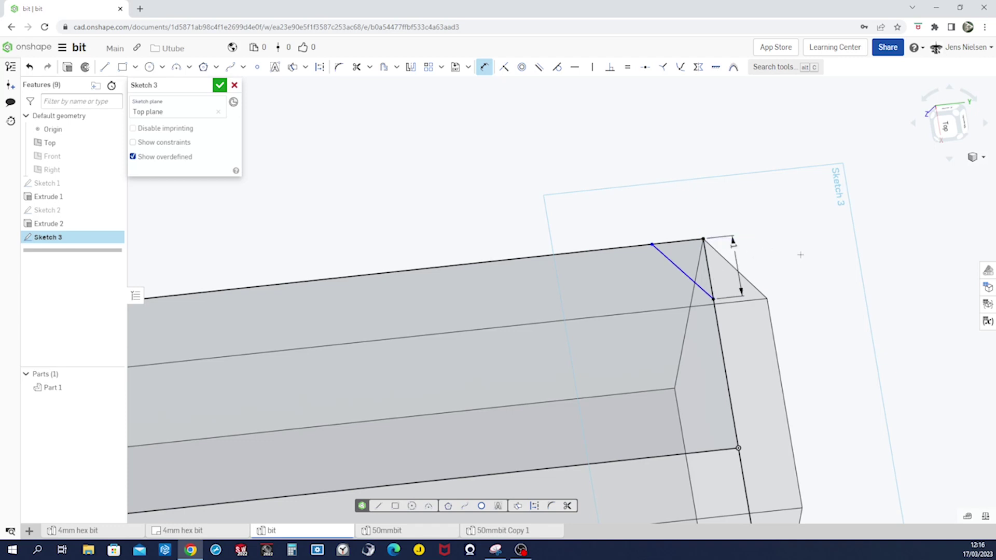
# - Dimension the chamfer line at 45° to the end edge
pyautogui.click(691, 279)
pyautogui.click(709, 272)
pyautogui.click(690, 260)
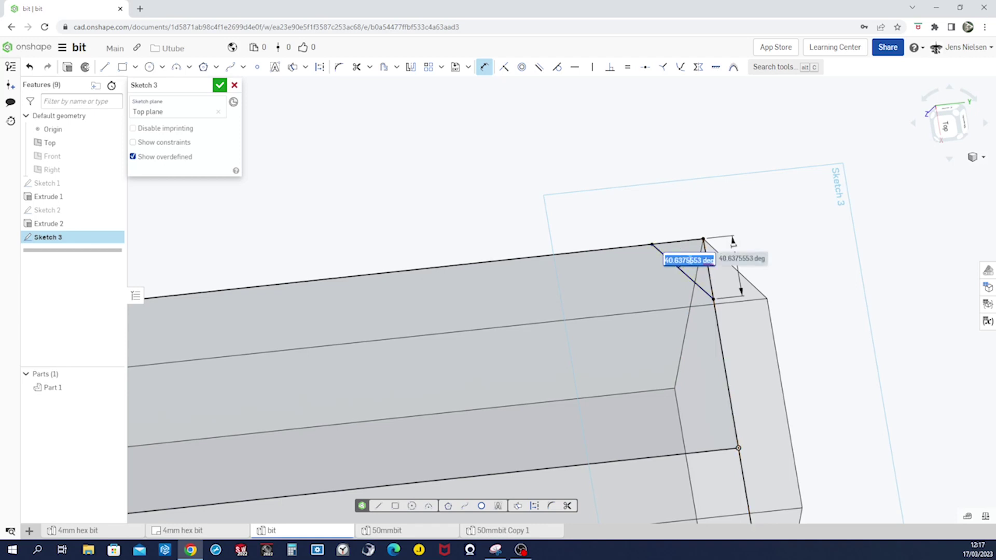
pyautogui.write('45')
pyautogui.press('Return')
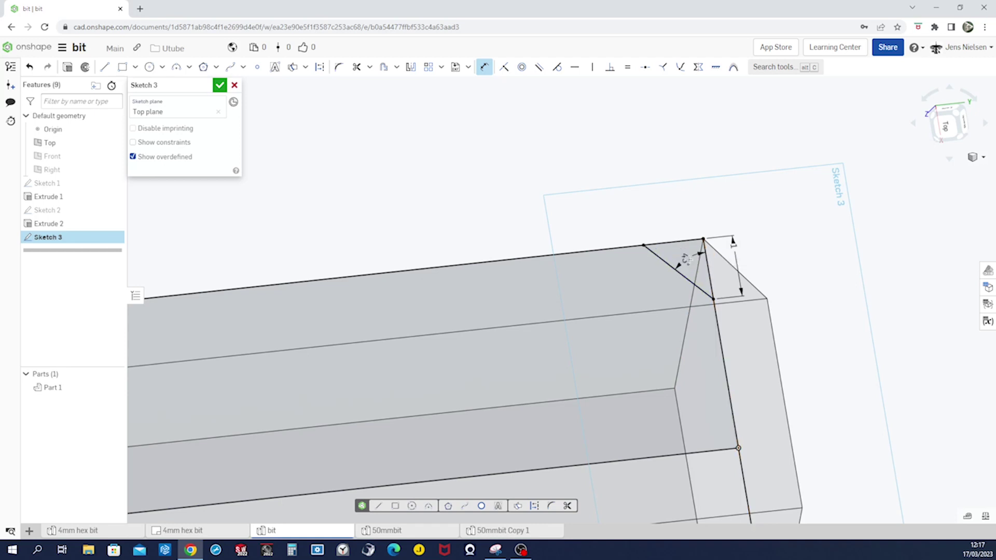
pyautogui.scroll(-5, 580, 151)
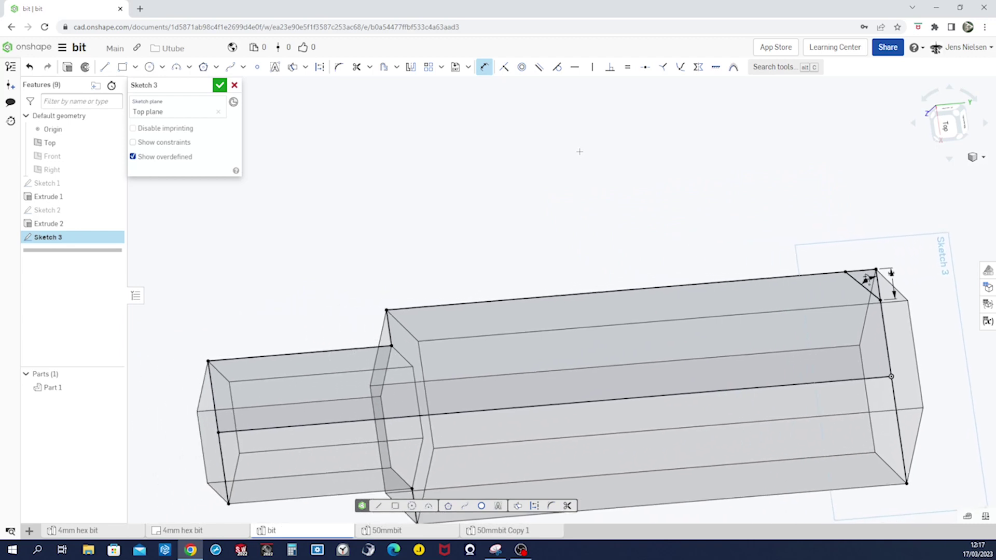
# - Draw a chamfer line across the left-end corner, dimensioned 0.5 mm
pyautogui.scroll(2, 538, 151)
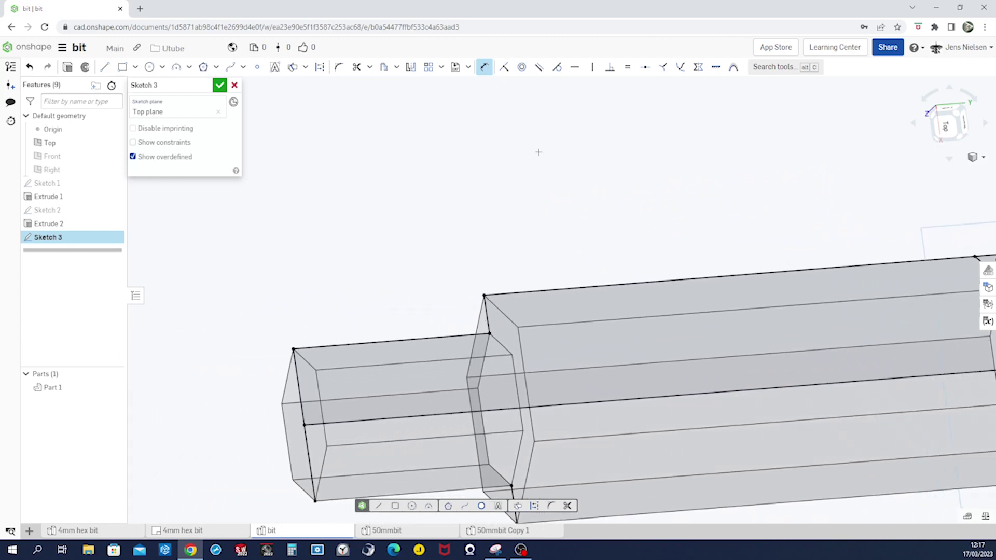
pyautogui.scroll(3, 386, 116)
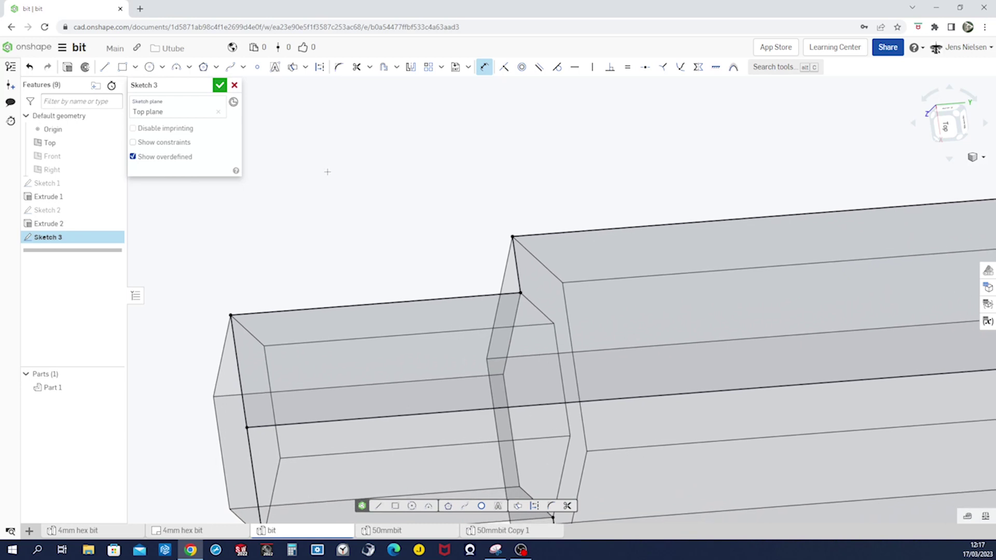
pyautogui.press('l')
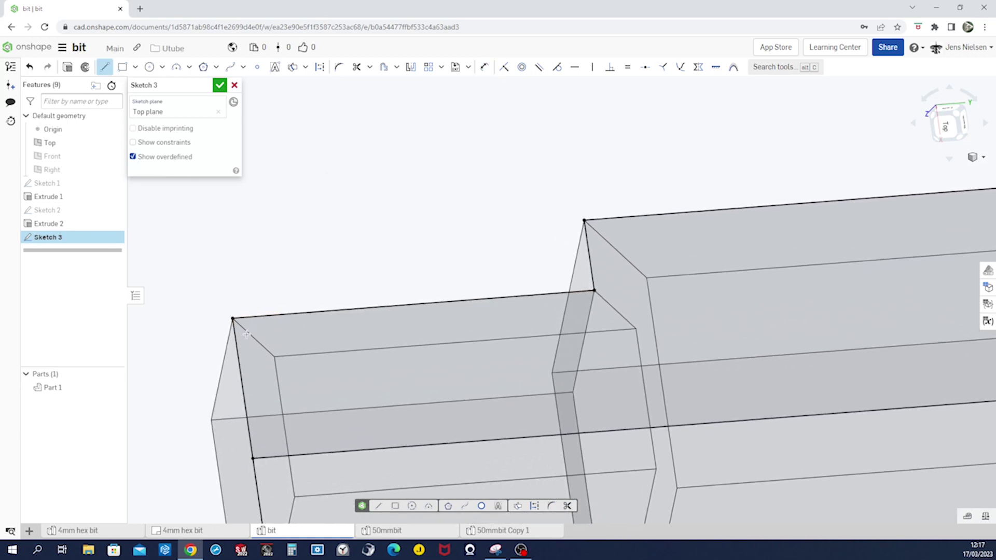
pyautogui.click(235, 348)
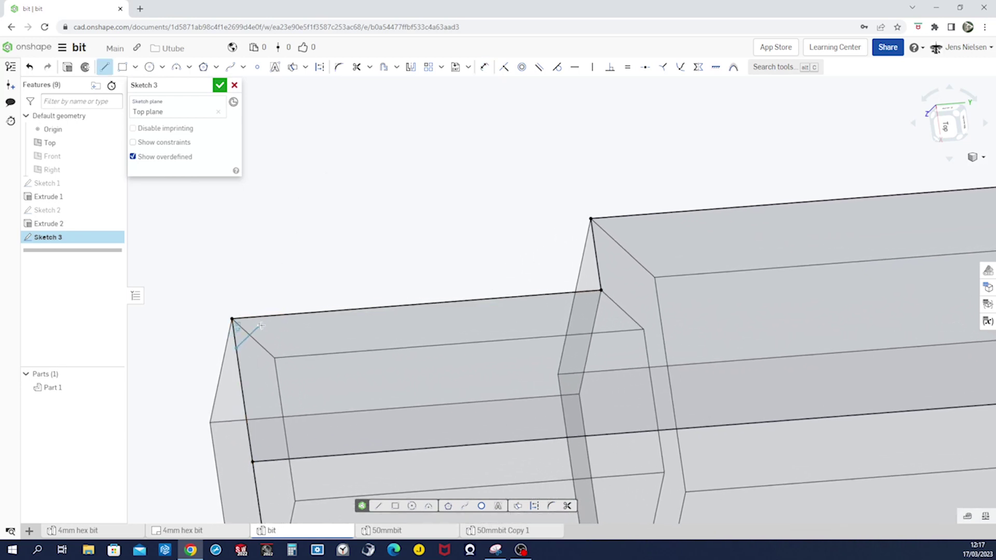
pyautogui.click(264, 317)
pyautogui.press('Escape')
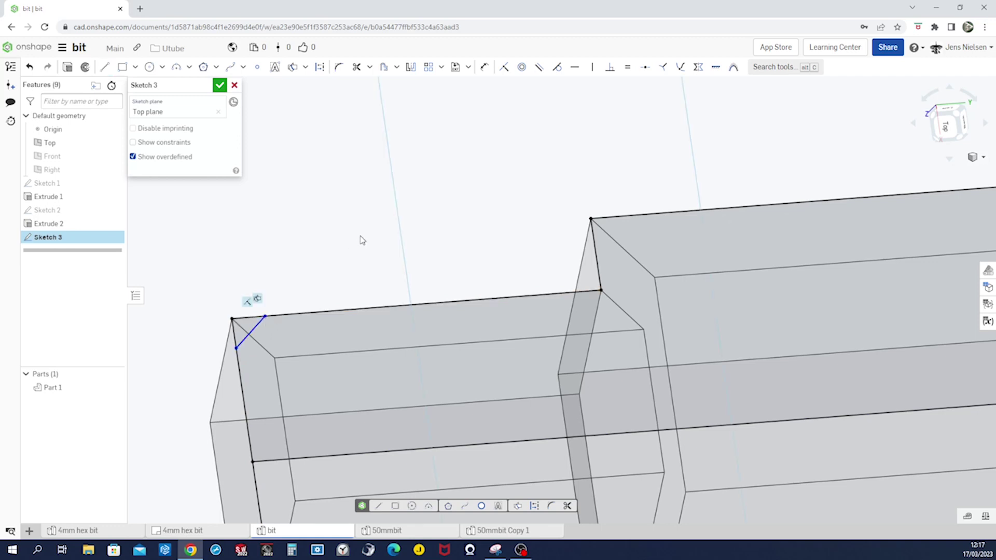
pyautogui.press('u')
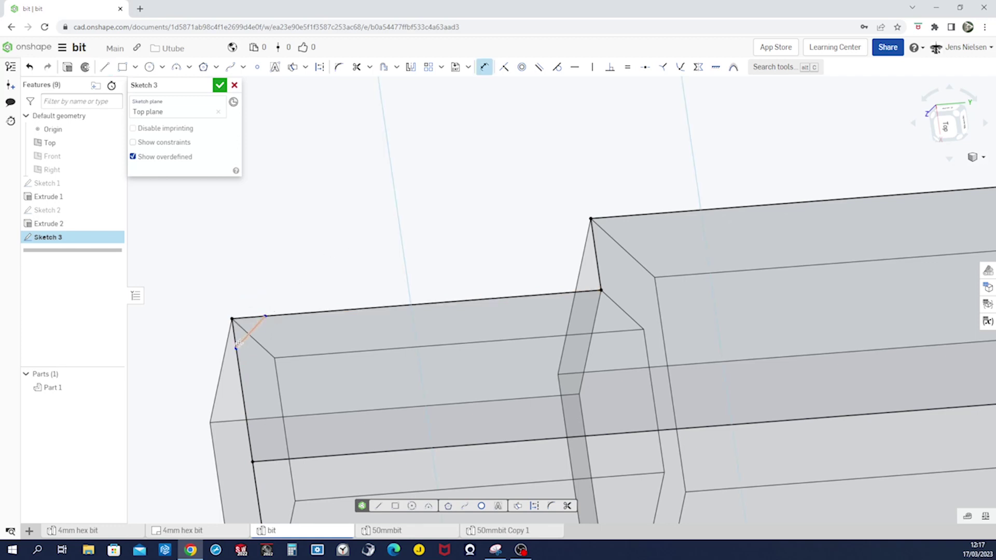
pyautogui.click(231, 315)
pyautogui.click(200, 318)
pyautogui.write('.')
pyautogui.press('Return')
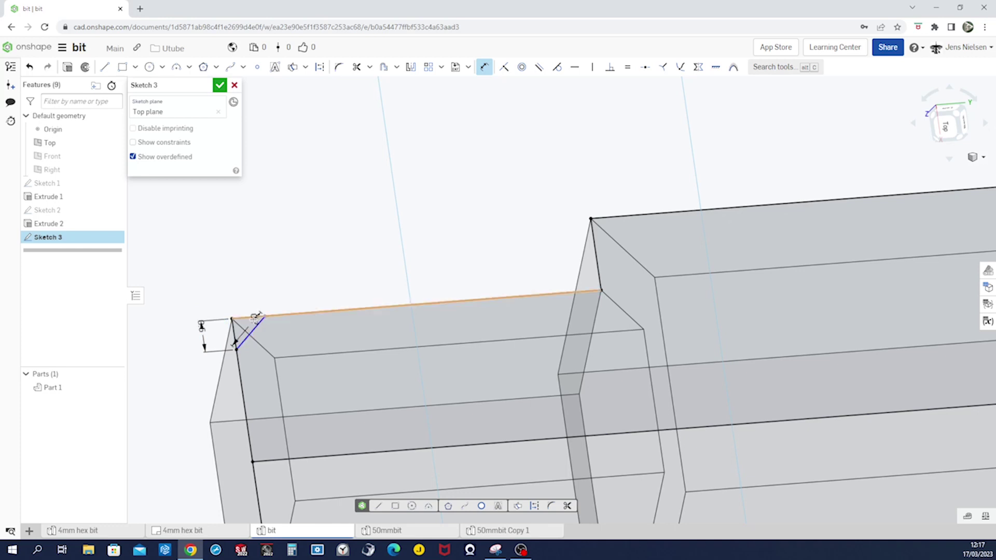
# - Set the left chamfer line's angle to 45° from the end edge
pyautogui.click(241, 317)
pyautogui.click(222, 366)
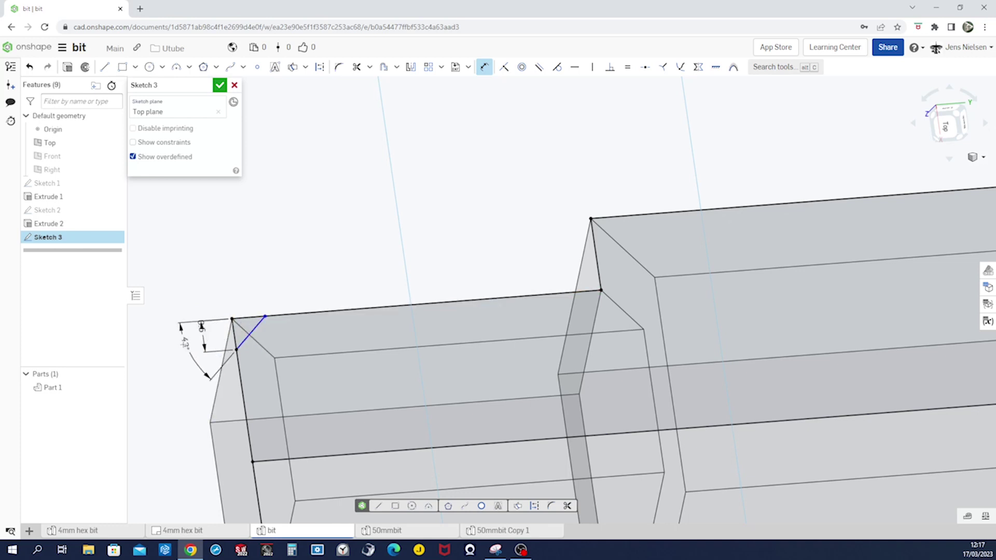
pyautogui.click(185, 347)
pyautogui.write('45')
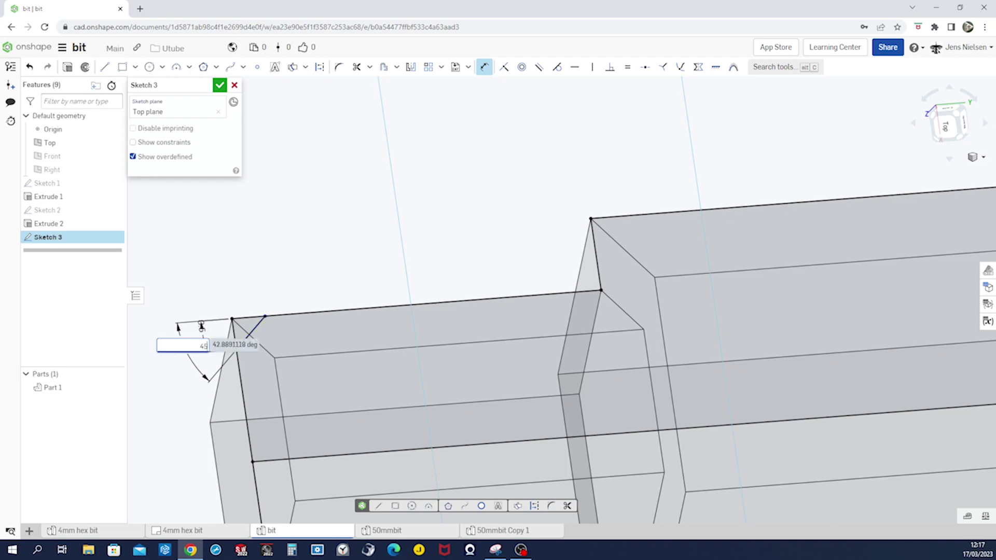
pyautogui.press('Return')
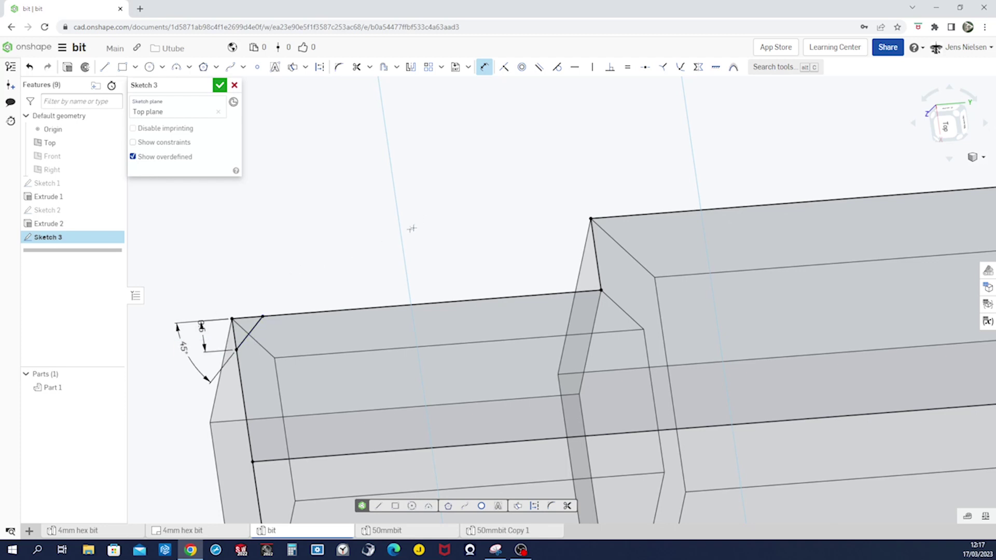
pyautogui.scroll(-3, 412, 228)
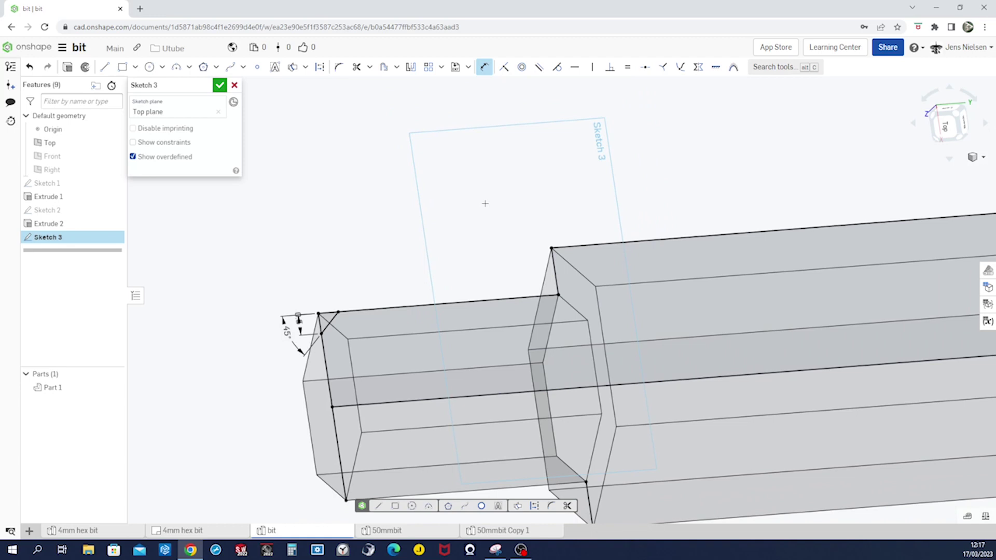
# - Draw a centre-point arc from the shoulder corner to the large hex's top edge
pyautogui.press('Left')
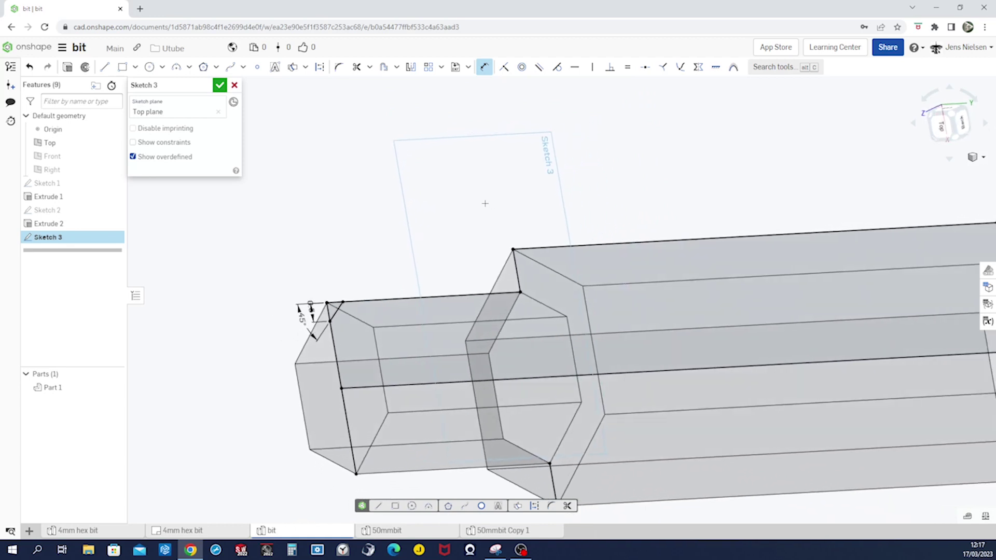
pyautogui.press('Left')
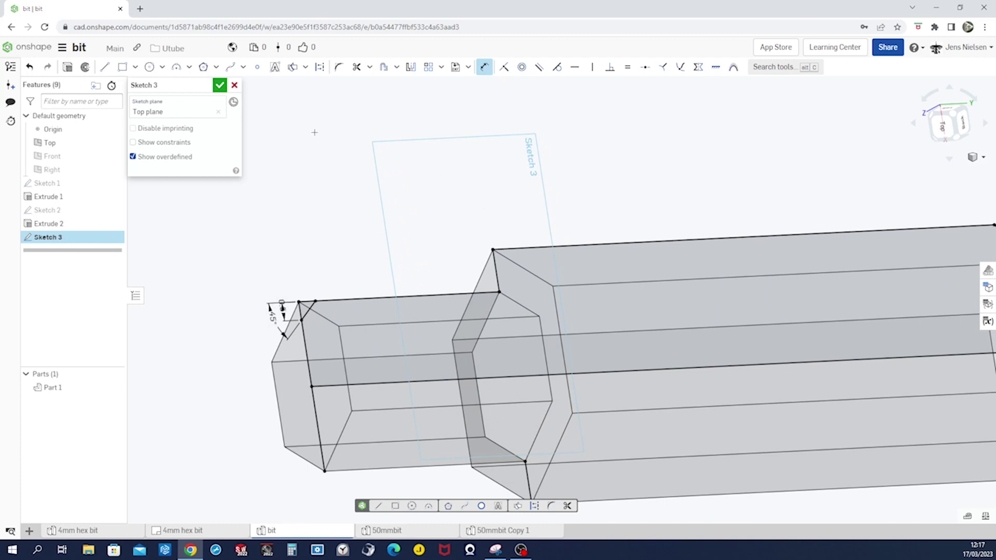
pyautogui.click(189, 68)
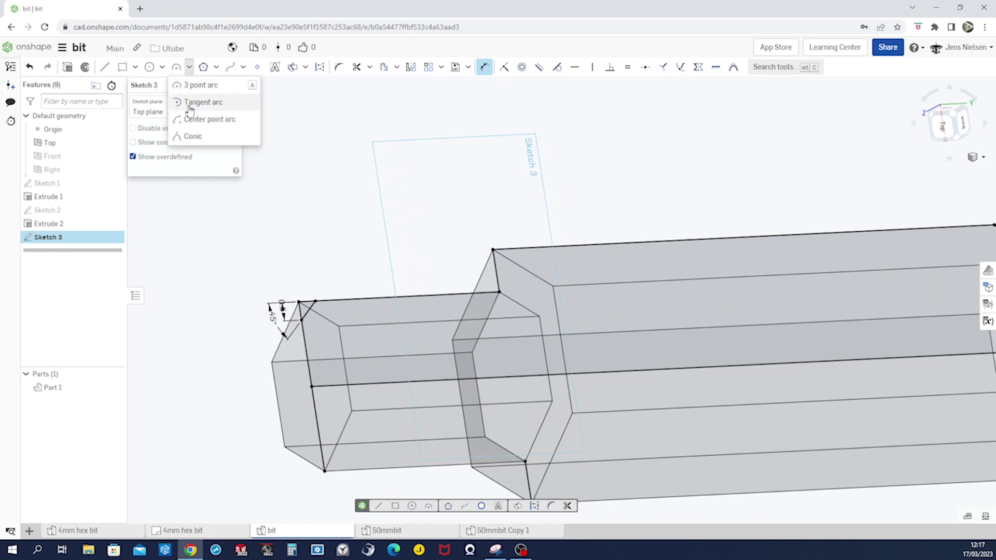
pyautogui.click(183, 121)
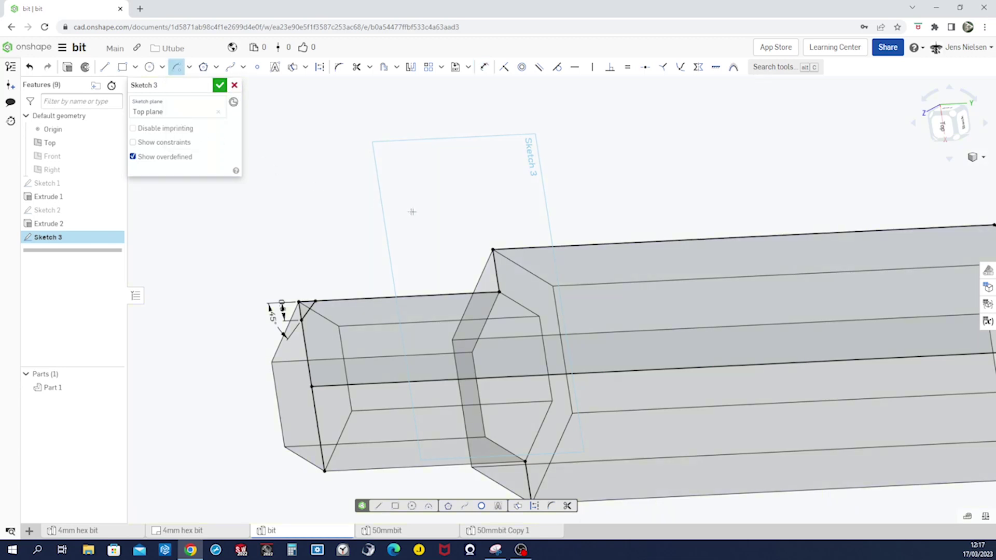
pyautogui.moveTo(479, 226)
pyautogui.mouseDown(button='right')
pyautogui.moveTo(500, 218)
pyautogui.moveTo(505, 228)
pyautogui.mouseUp(button='right')
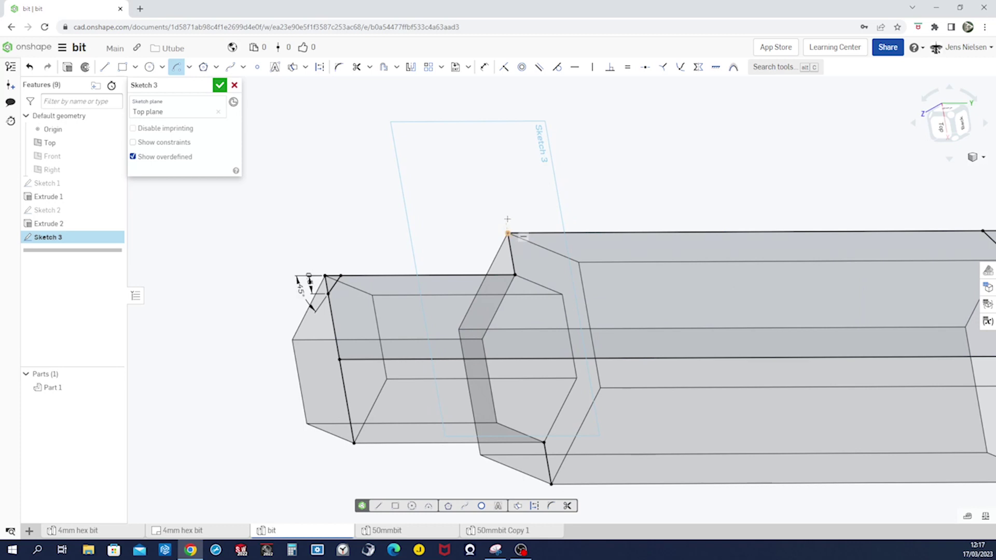
pyautogui.click(498, 180)
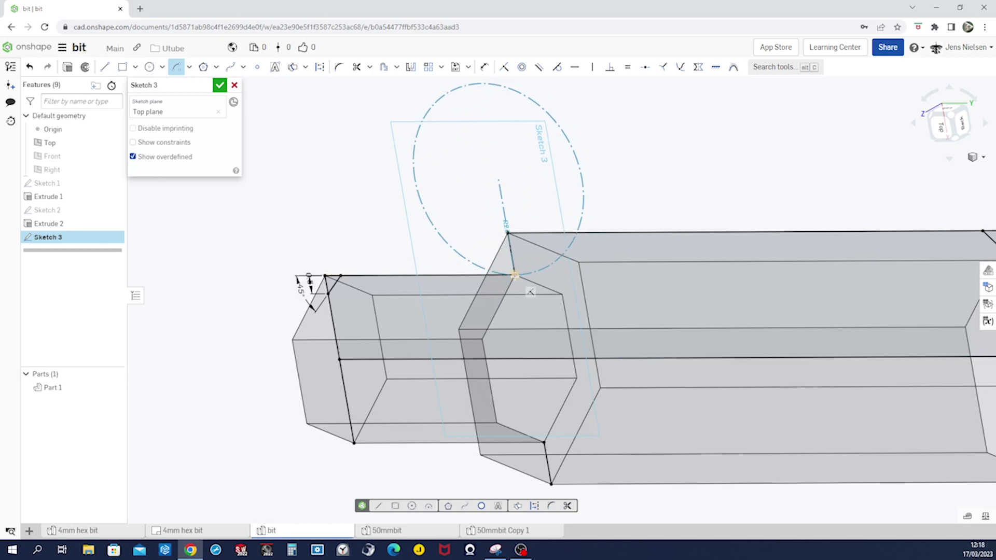
pyautogui.click(514, 275)
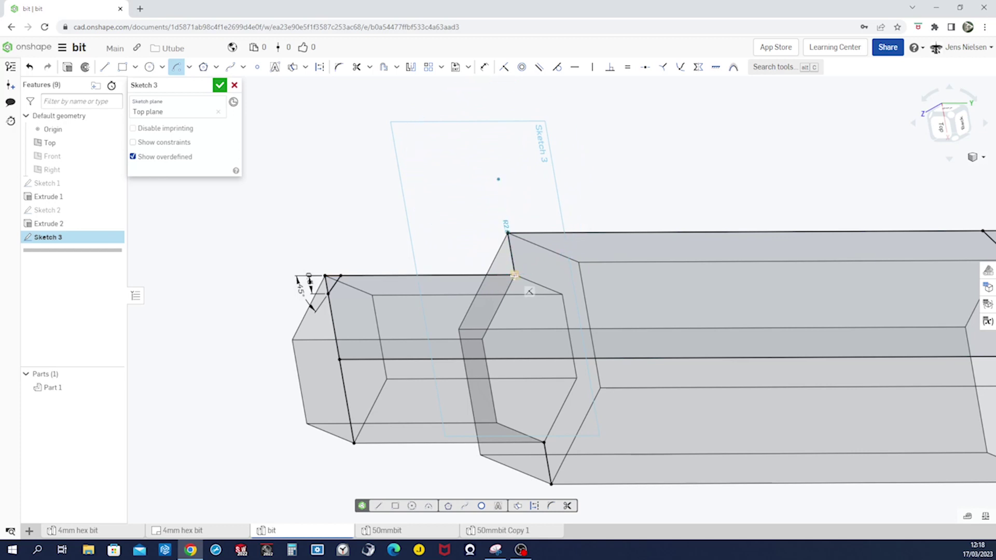
pyautogui.click(584, 238)
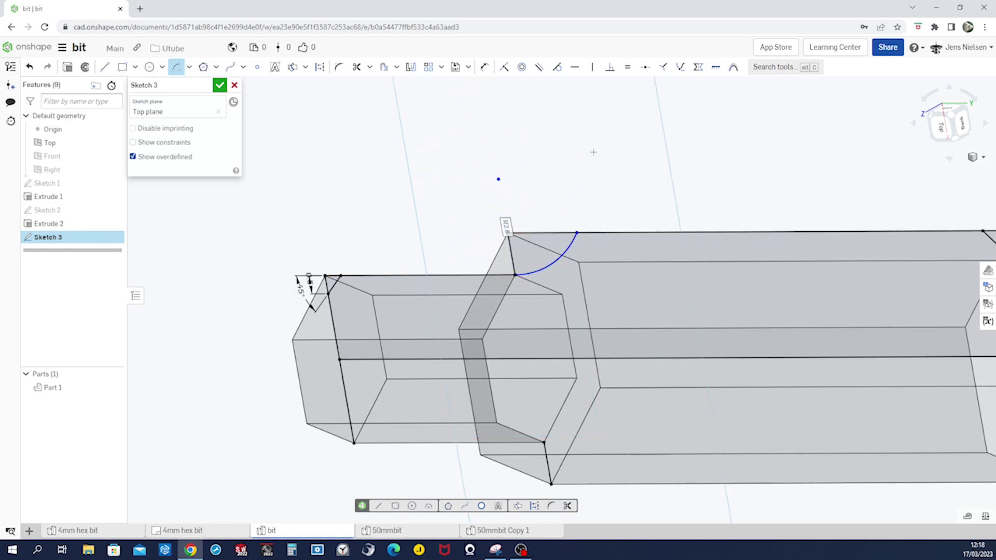
pyautogui.press('Escape')
# - Dimension the shoulder arc to R4, fit the view, and start a Revolve
pyautogui.press('d')
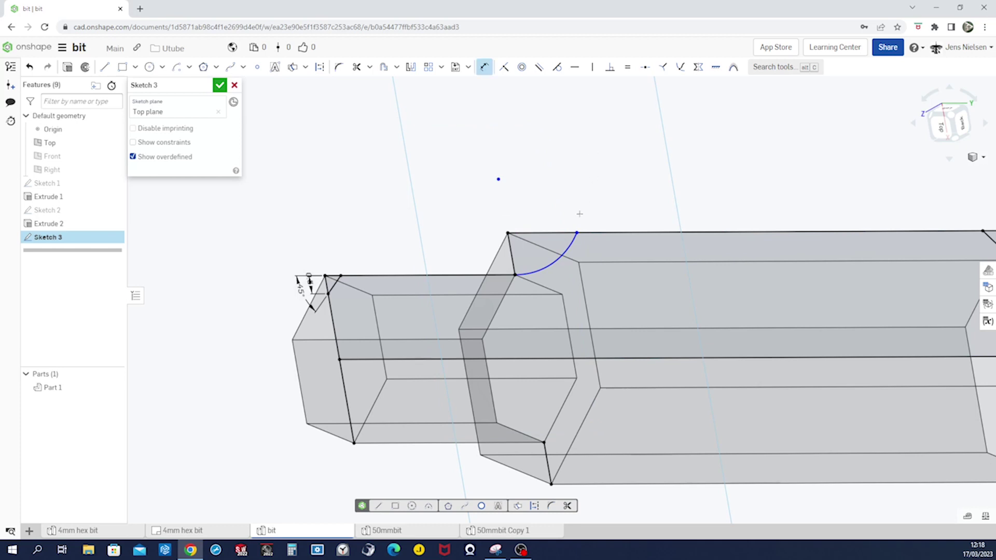
pyautogui.click(551, 257)
pyautogui.click(499, 180)
pyautogui.click(561, 268)
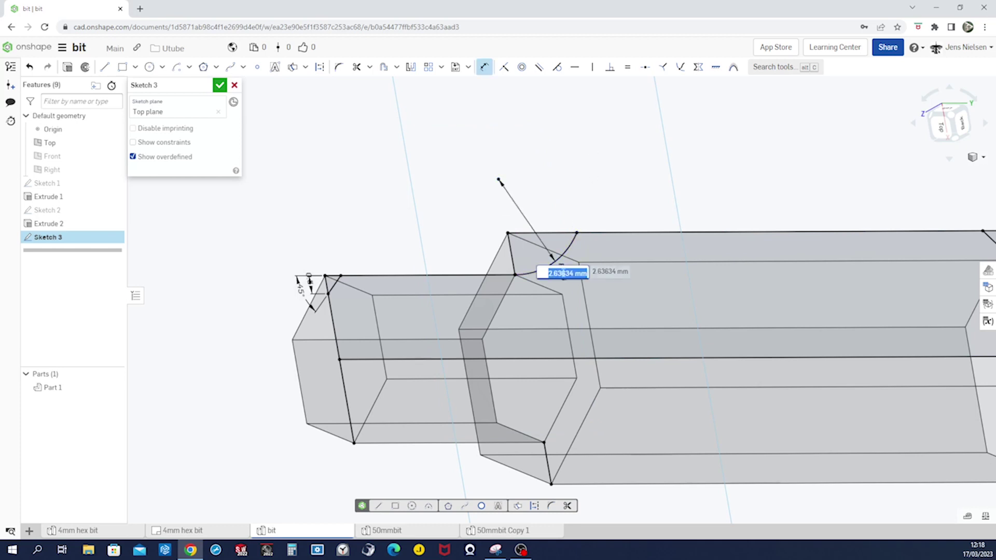
pyautogui.write('4')
pyautogui.press('Return')
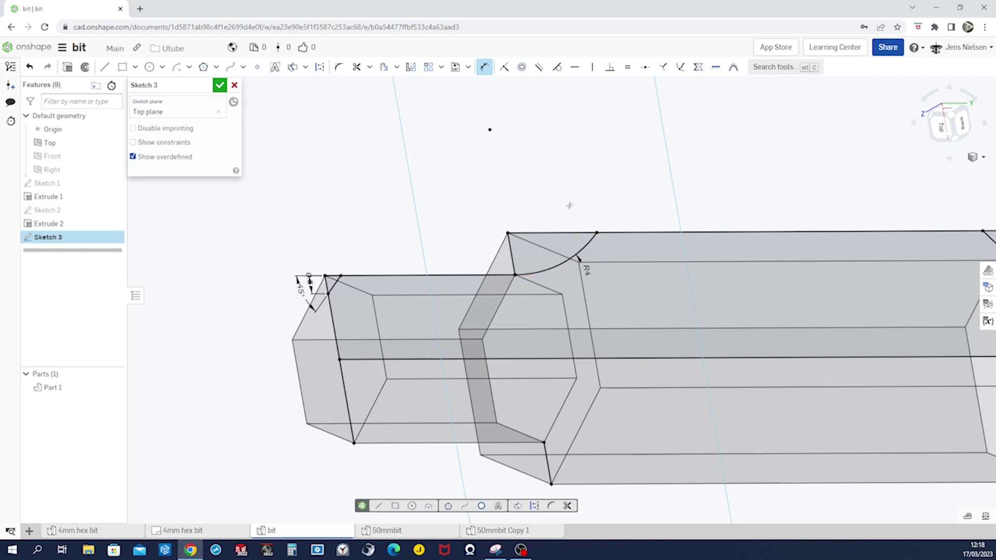
pyautogui.press('f')
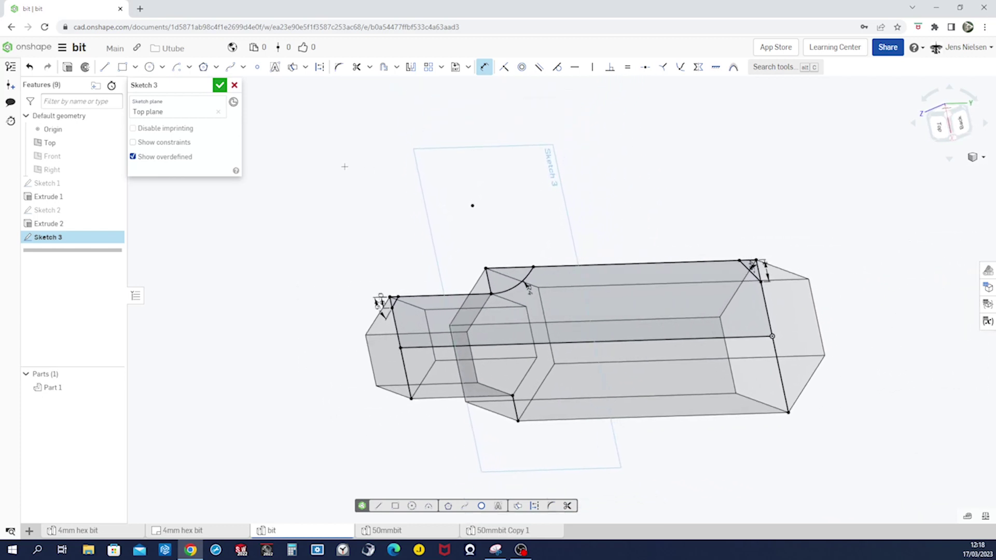
pyautogui.click(85, 67)
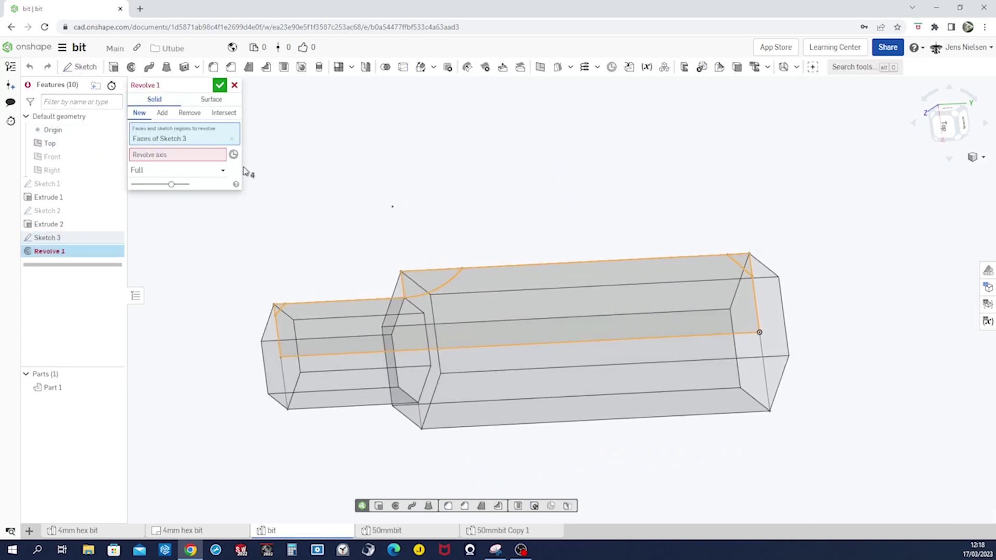
# - Revolve Sketch 3's wide-end, shoulder and tip corner regions as a full Remove around the bit's centre edge
pyautogui.click(231, 139)
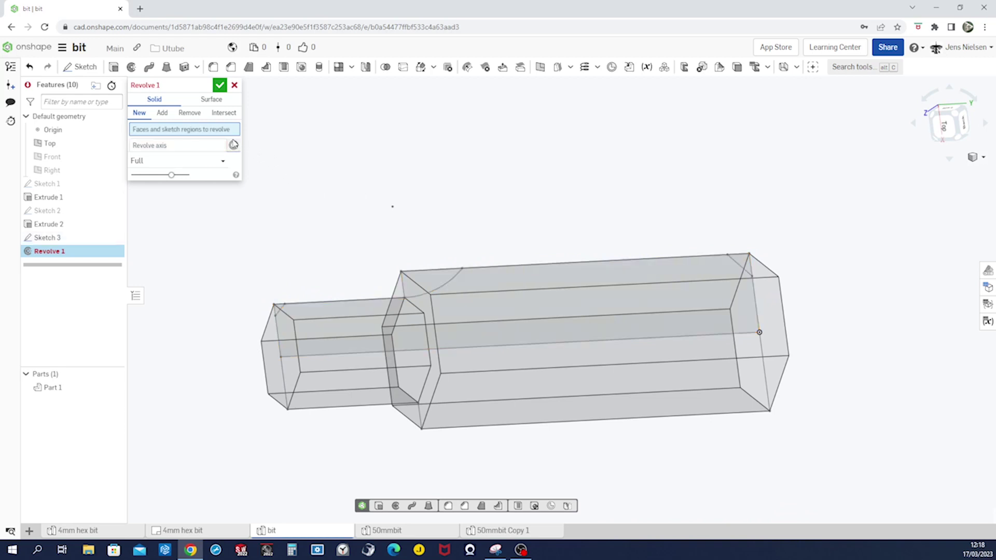
pyautogui.scroll(3, 467, 249)
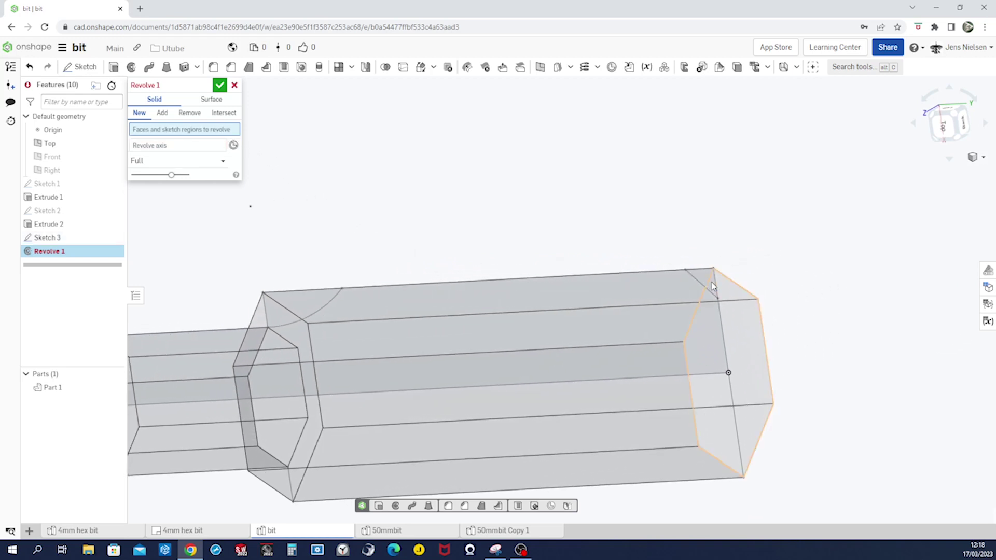
pyautogui.click(710, 283)
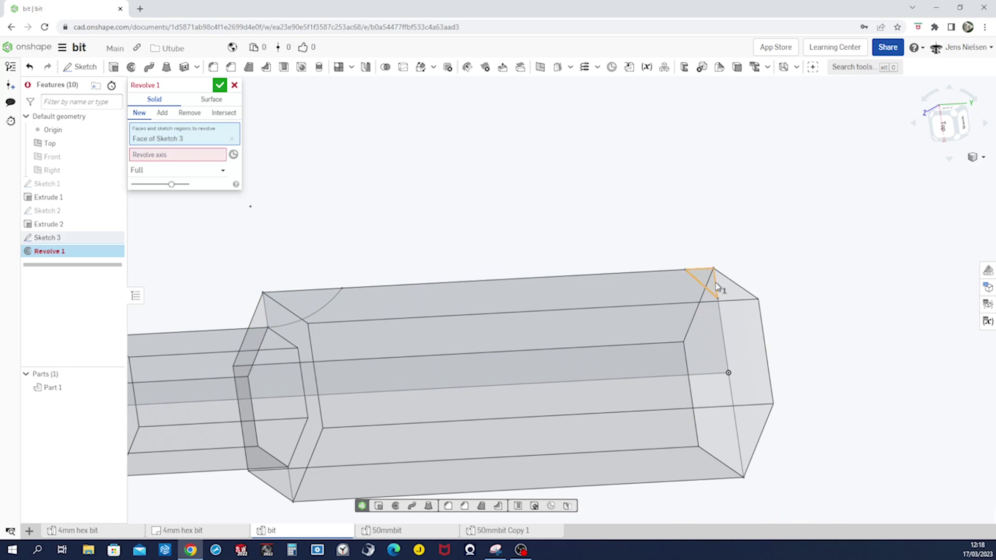
pyautogui.scroll(2, 440, 240)
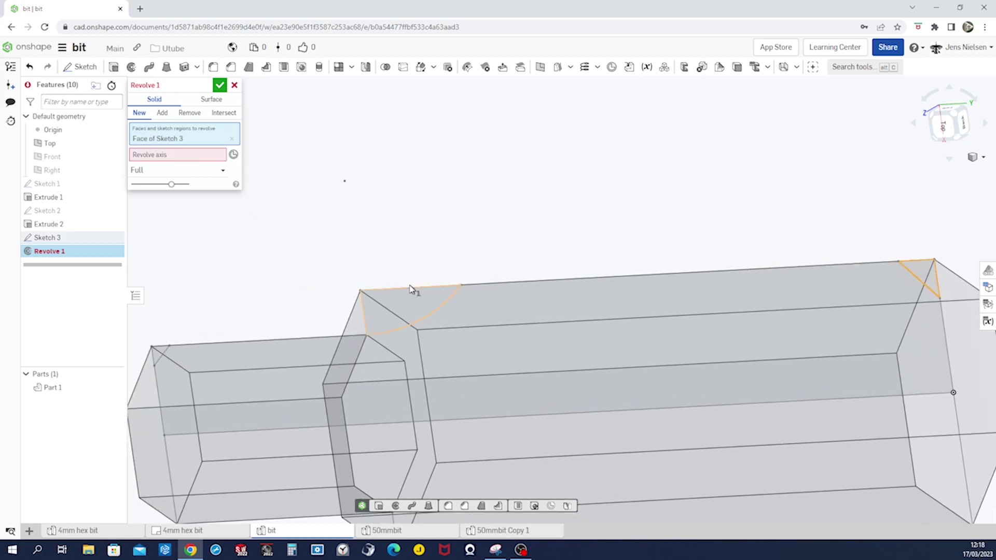
pyautogui.click(409, 289)
pyautogui.scroll(3, 271, 312)
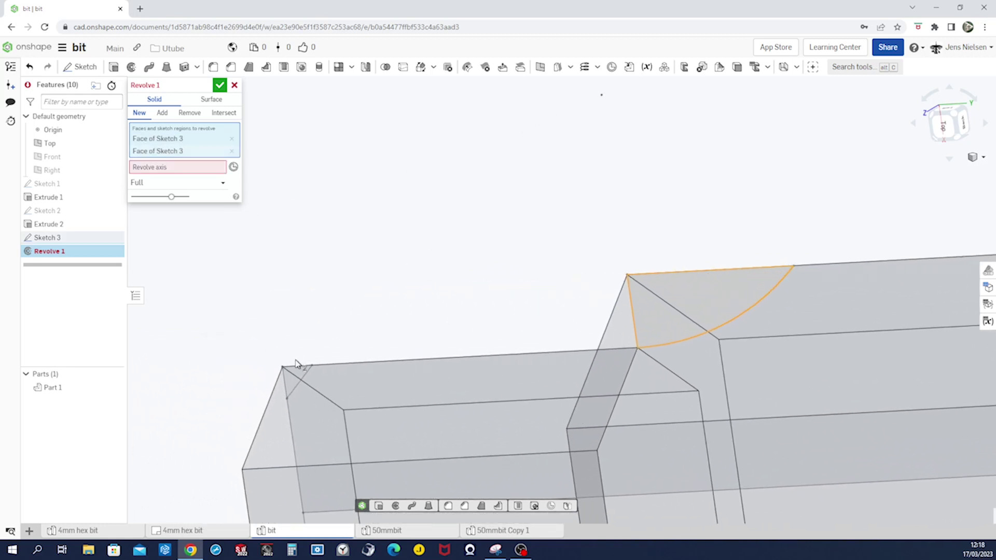
pyautogui.click(297, 366)
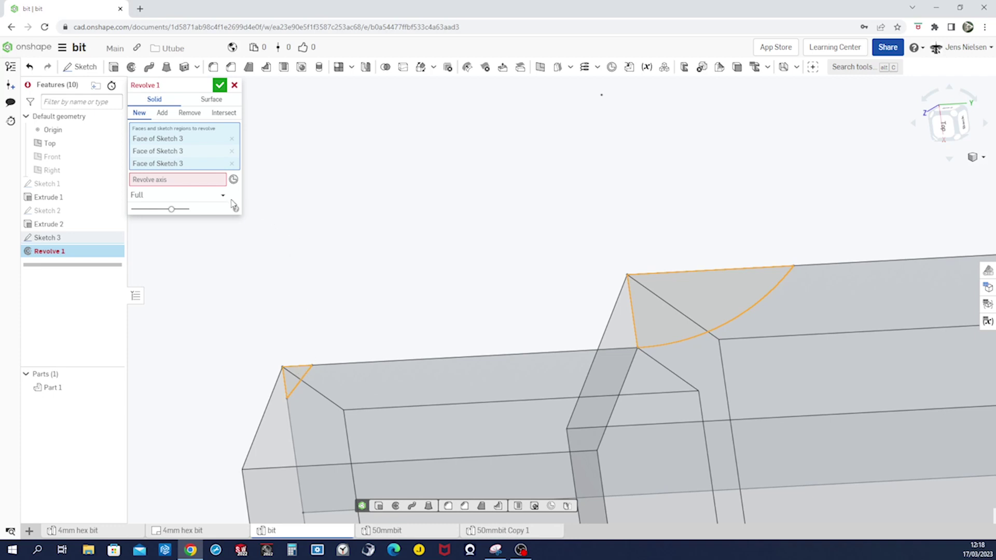
pyautogui.click(216, 186)
pyautogui.scroll(-5, 690, 357)
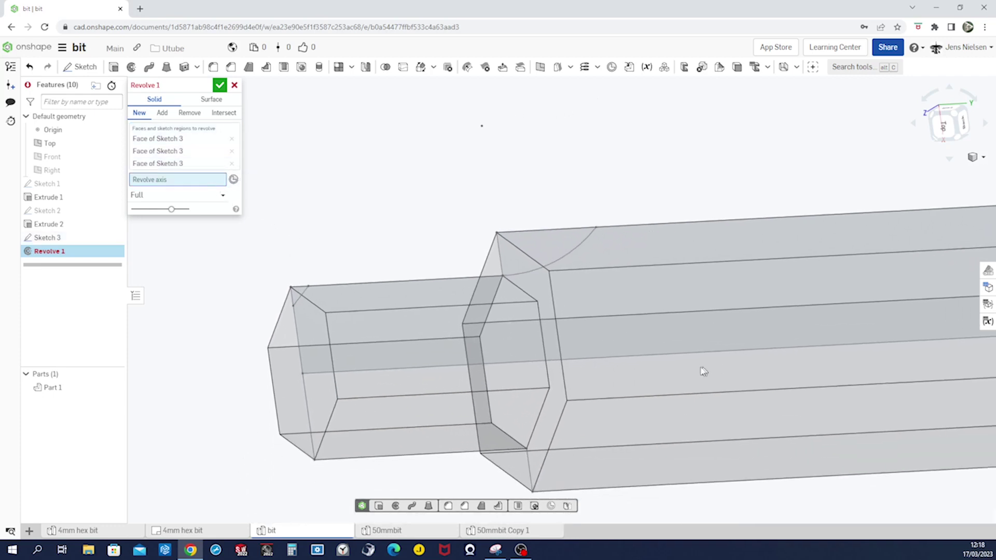
pyautogui.click(690, 357)
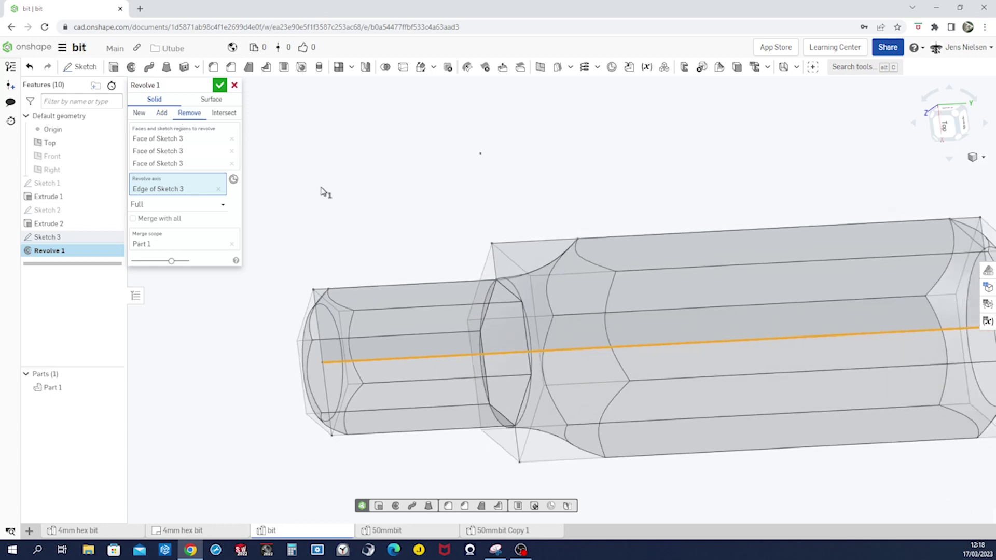
# - Commit the revolve cut and hide the Top plane
pyautogui.click(220, 86)
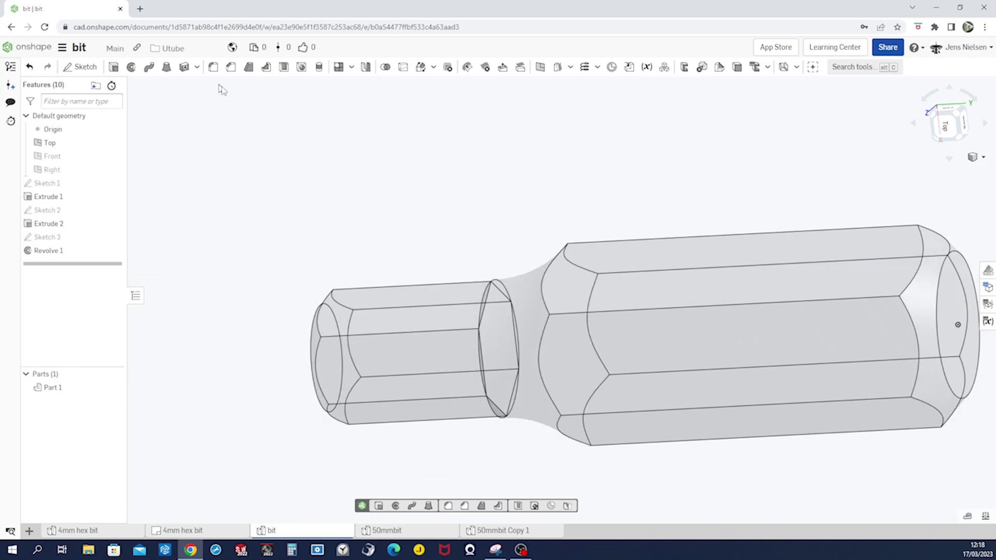
pyautogui.click(590, 179)
pyautogui.moveTo(590, 179); pyautogui.dragTo(727, 272, button='right')
pyautogui.scroll(-3, 623, 280)
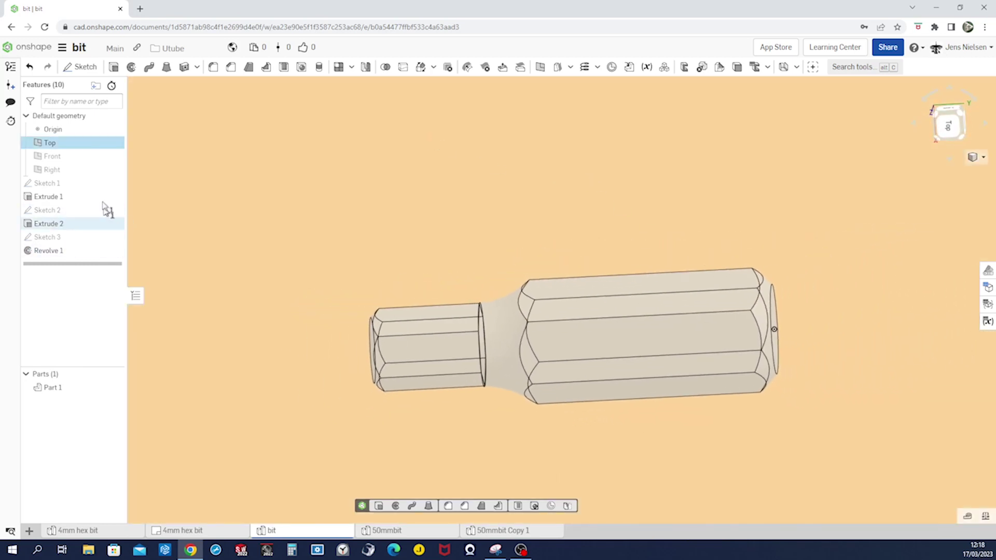
pyautogui.click(114, 143)
# - Switch the model to Shaded display, orbit to the top hex face, and select the Right plane
pyautogui.moveTo(569, 274); pyautogui.dragTo(991, 197, button='right')
pyautogui.click(982, 161)
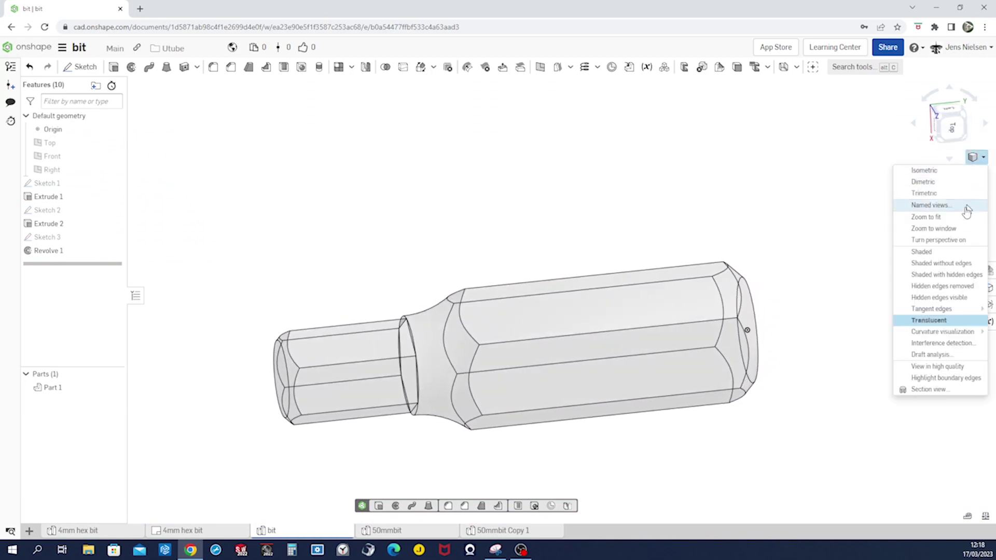
pyautogui.click(936, 254)
pyautogui.moveTo(786, 251); pyautogui.dragTo(789, 249, button='right')
pyautogui.moveTo(596, 243); pyautogui.dragTo(577, 237, button='right')
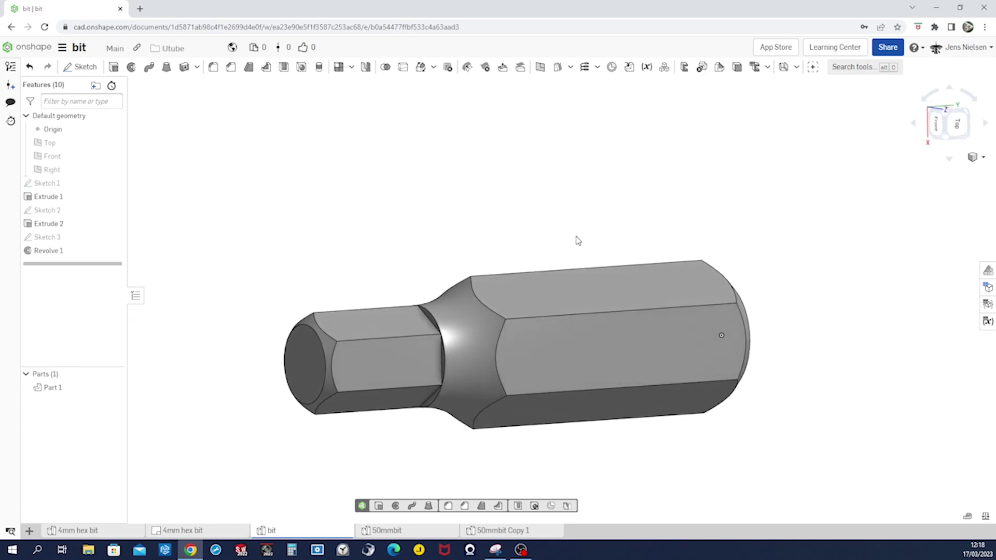
pyautogui.press('Up')
pyautogui.press('Up')
pyautogui.press('Up')
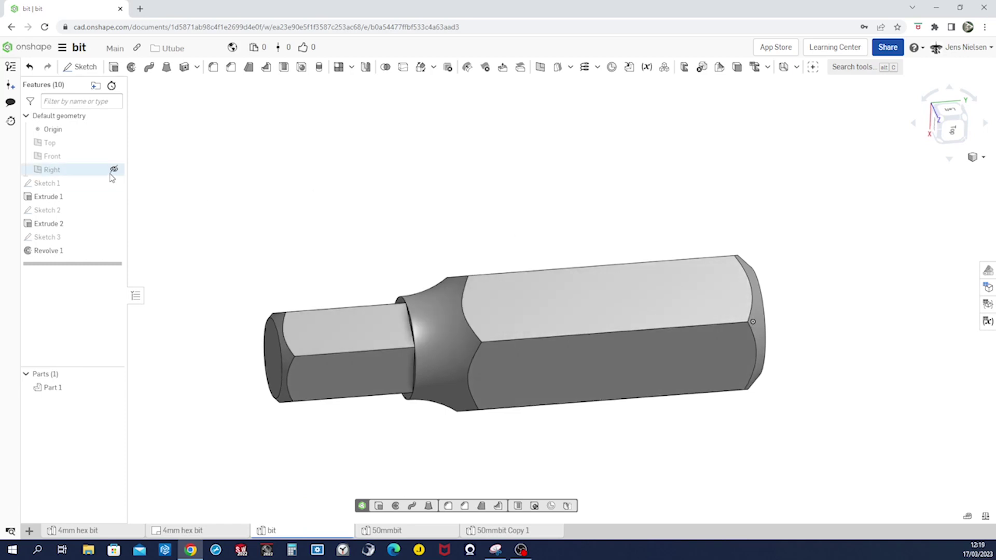
pyautogui.click(92, 170)
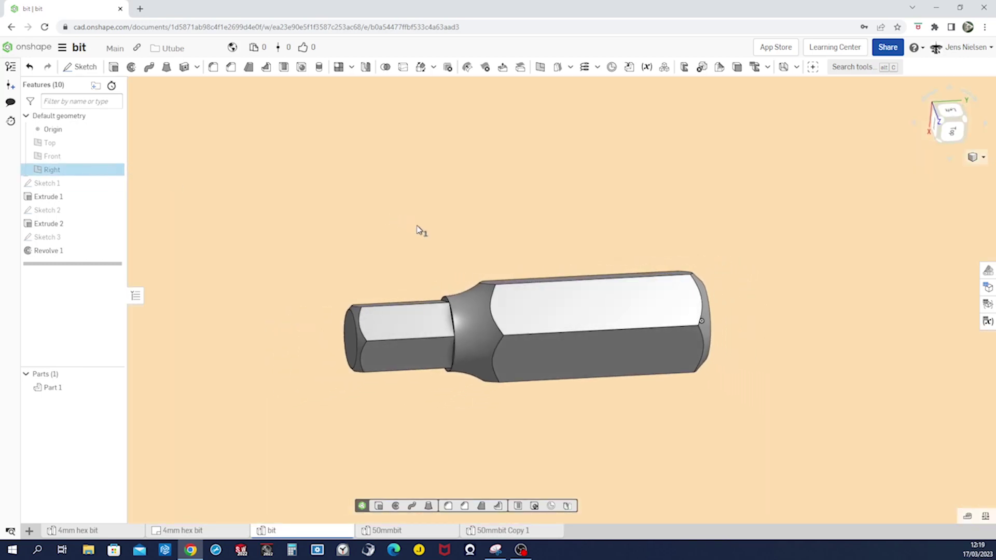
# - Start Sketch 4 on the Right plane and view it normal to the sketch
pyautogui.press('s')
pyautogui.click(390, 223)
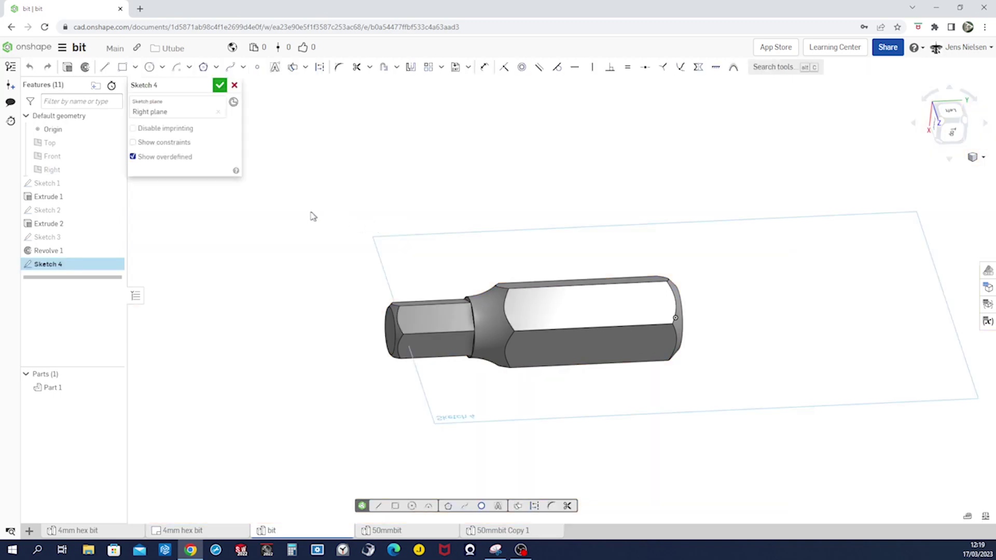
pyautogui.press('Up')
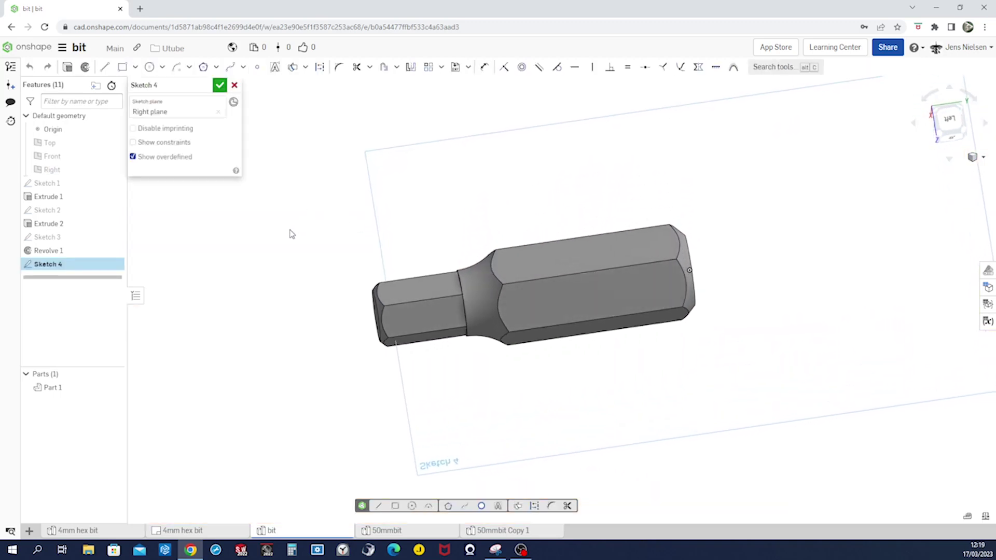
pyautogui.press('n')
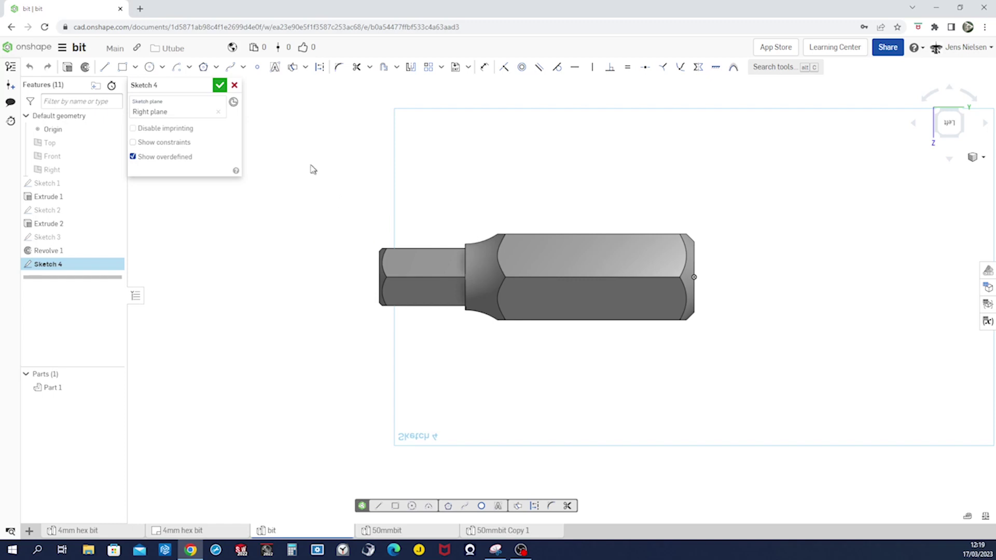
pyautogui.click(176, 67)
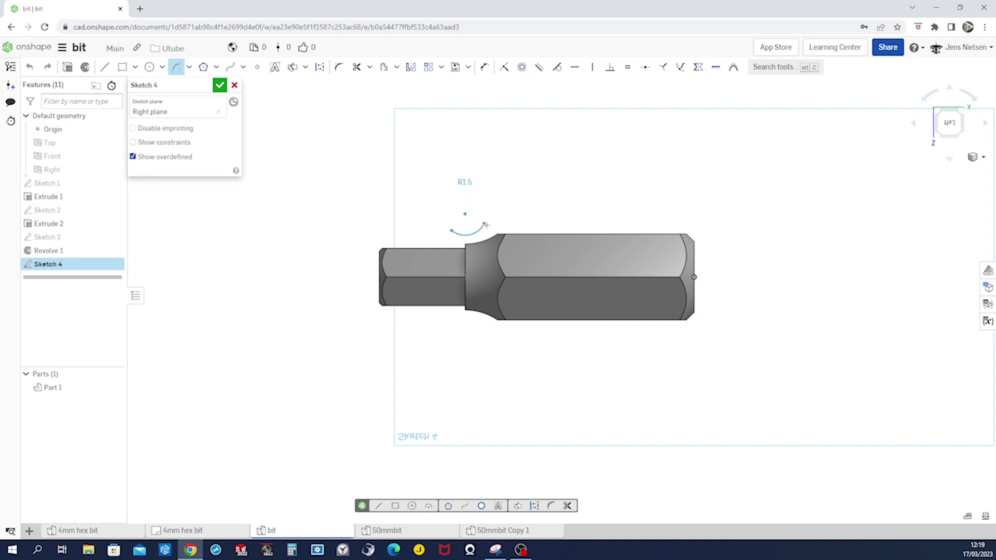
# - Place an R1.5 arc above the bit's neck and orbit to see it at an angle
pyautogui.click(487, 224)
pyautogui.press('Escape')
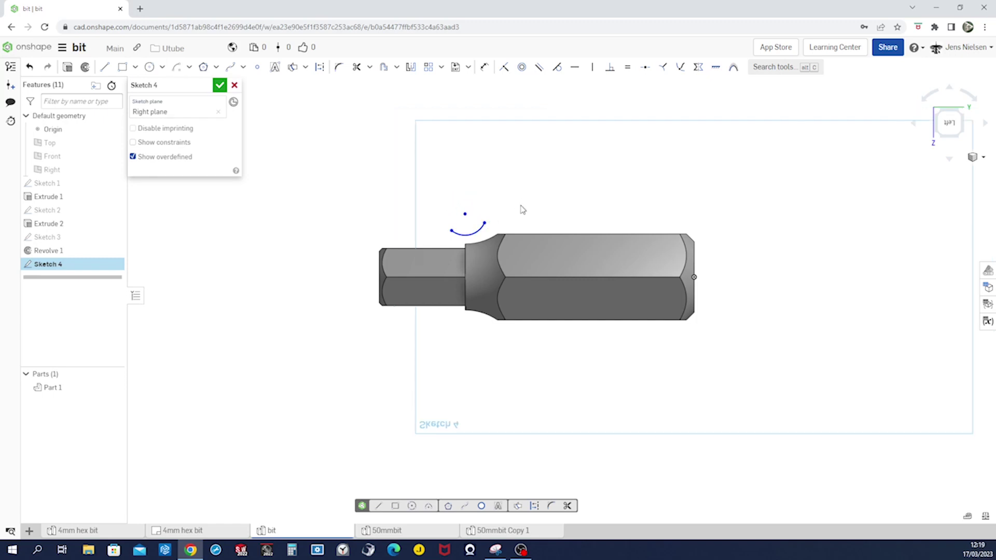
pyautogui.scroll(5, 523, 210)
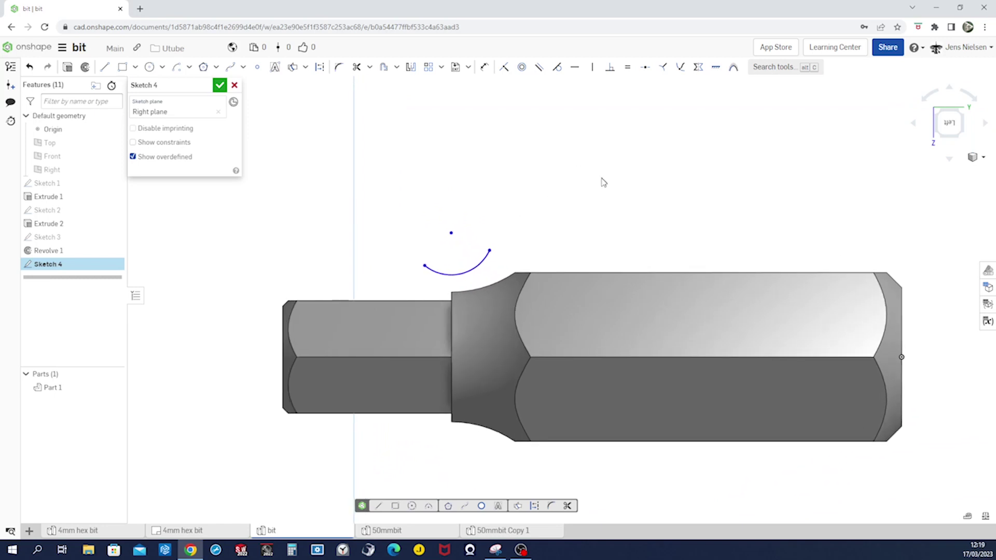
pyautogui.moveTo(600, 182); pyautogui.dragTo(610, 220, button='right')
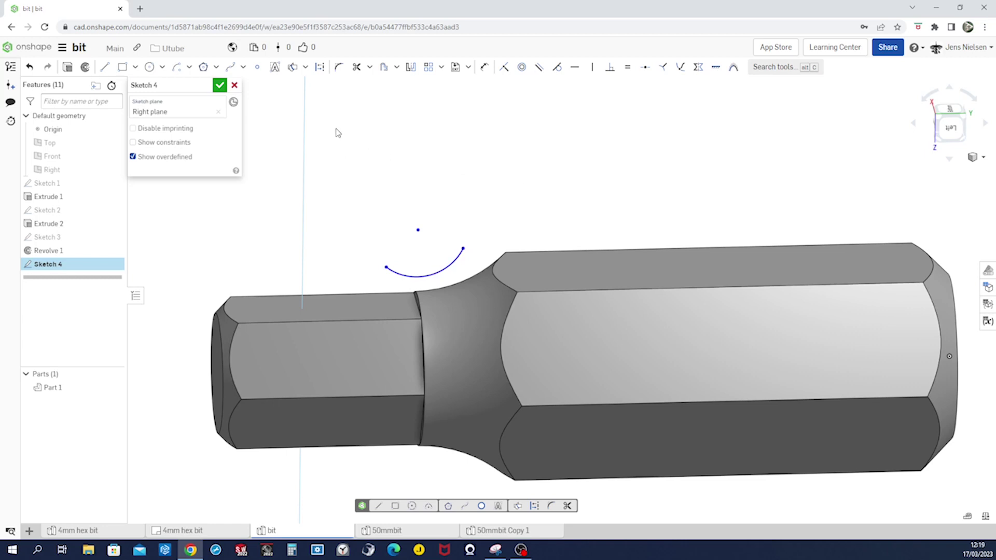
pyautogui.press('u')
# - Project the neck's fillet and face edges into Sketch 4
pyautogui.click(455, 285)
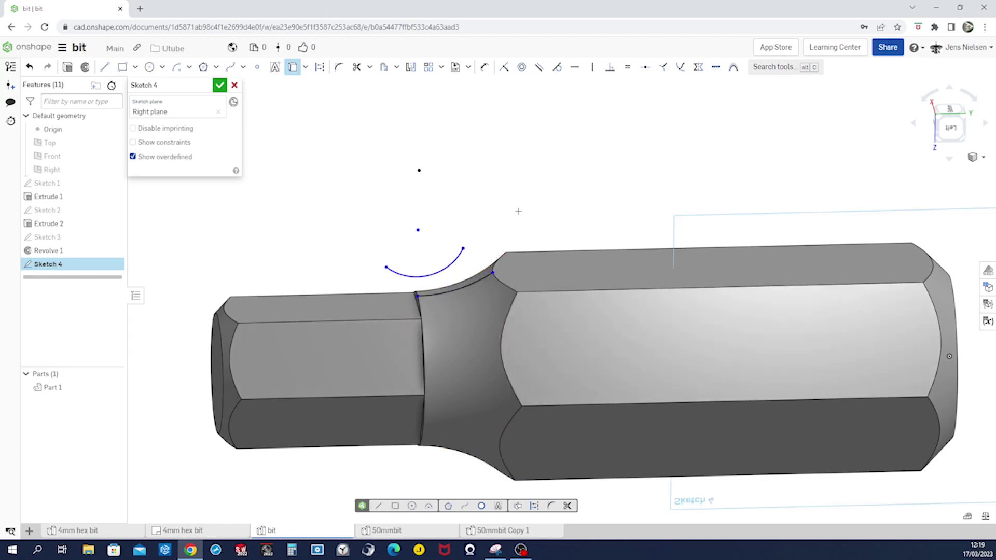
pyautogui.scroll(5, 380, 298)
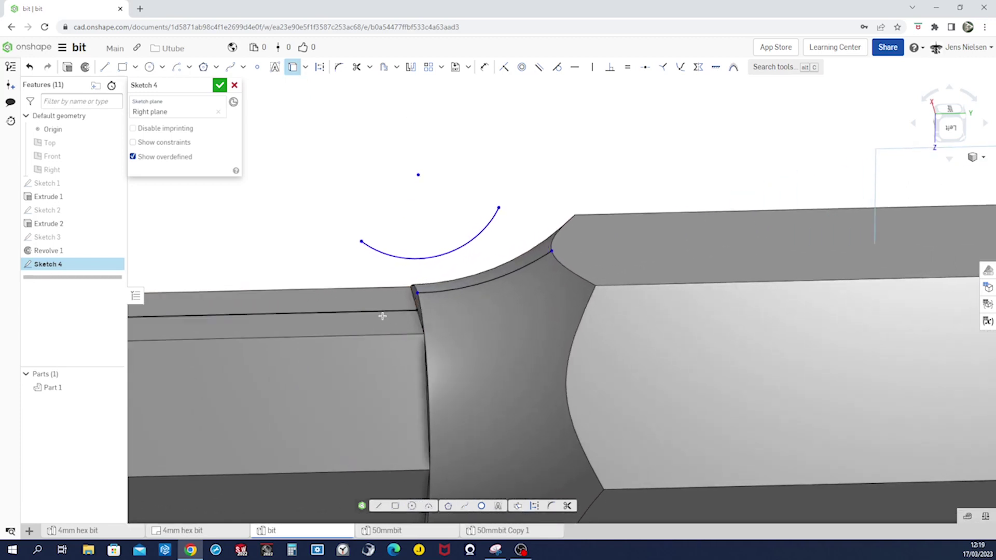
pyautogui.click(383, 316)
pyautogui.scroll(3, 384, 318)
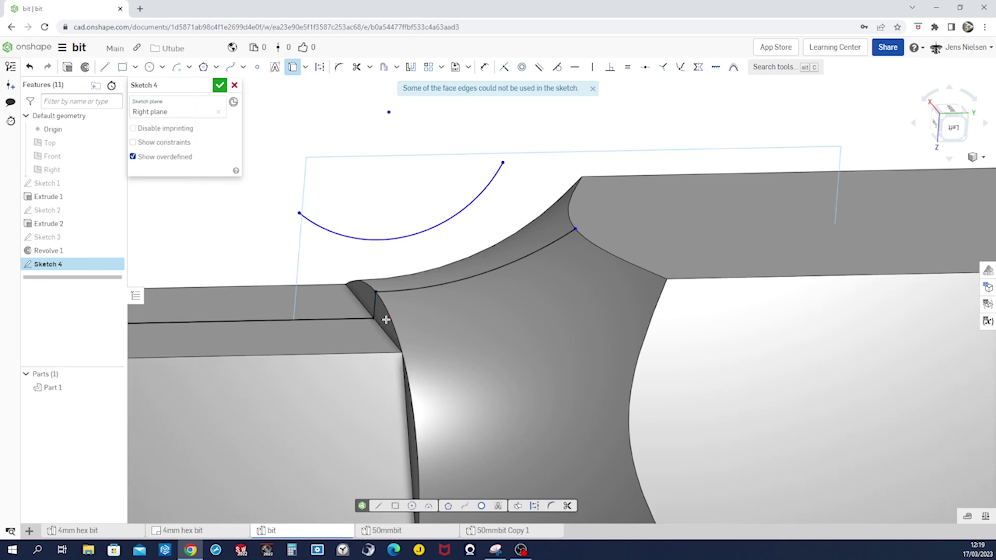
pyautogui.scroll(-5, 381, 169)
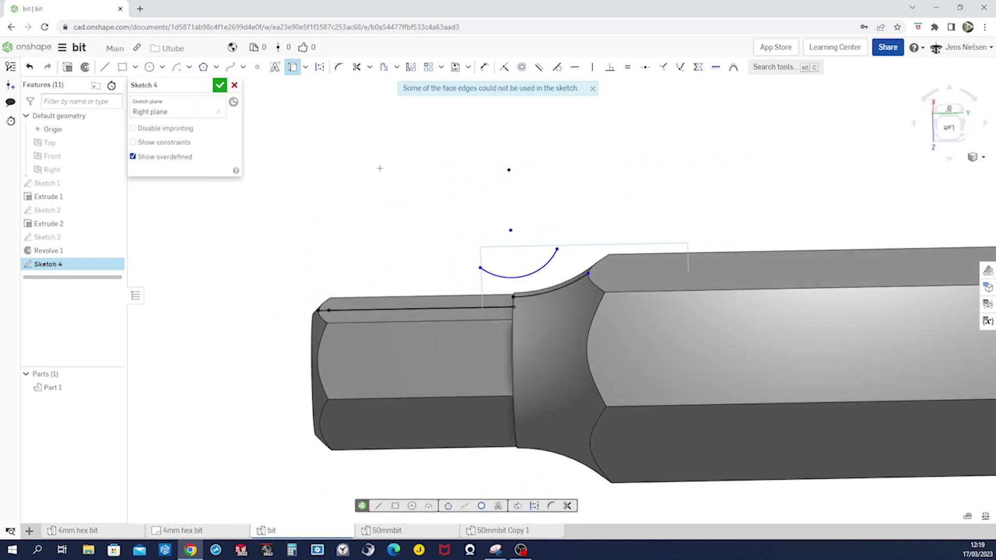
pyautogui.scroll(-1, 380, 168)
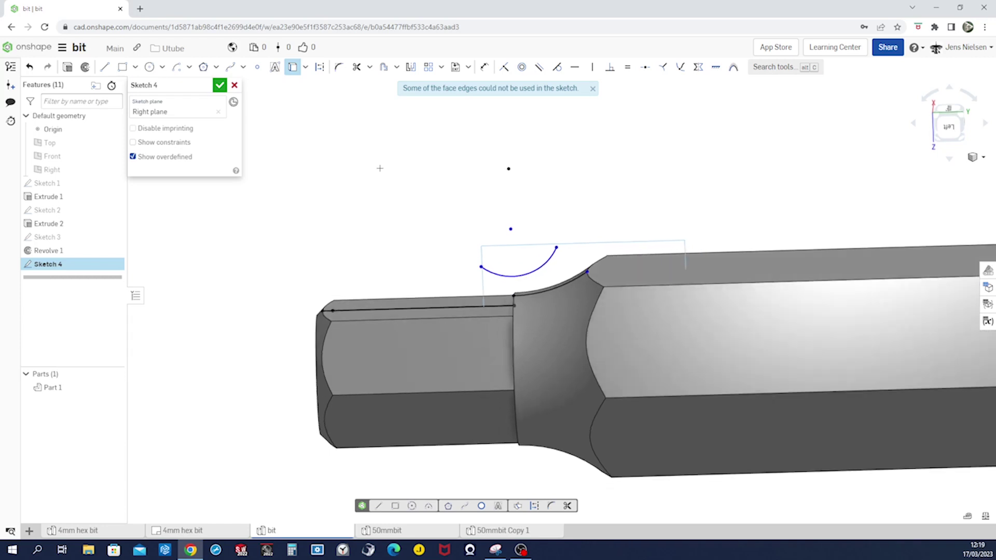
# - Constrain the arc: vertical at the projected edge end, coincident to the neck vertex and curve
pyautogui.press('v')
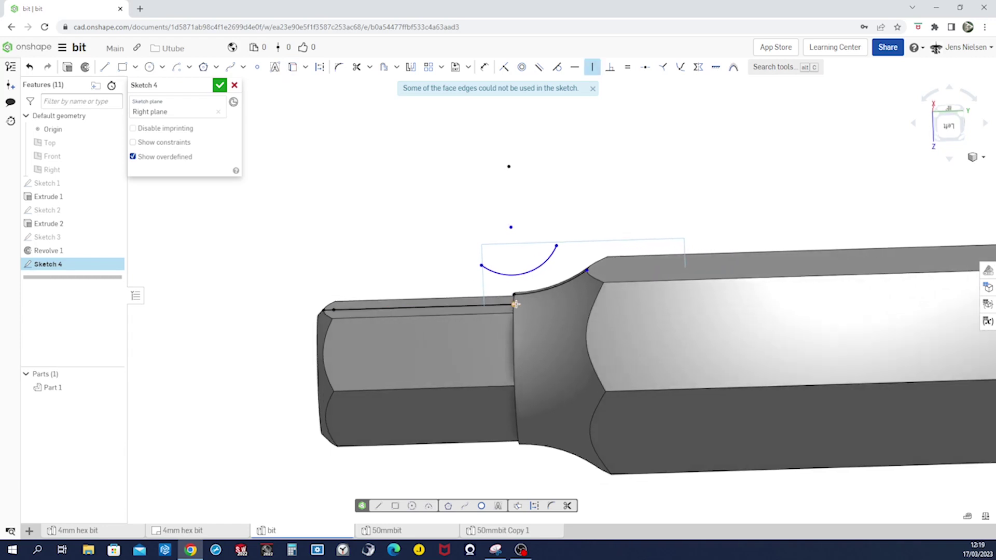
pyautogui.click(515, 304)
pyautogui.click(512, 226)
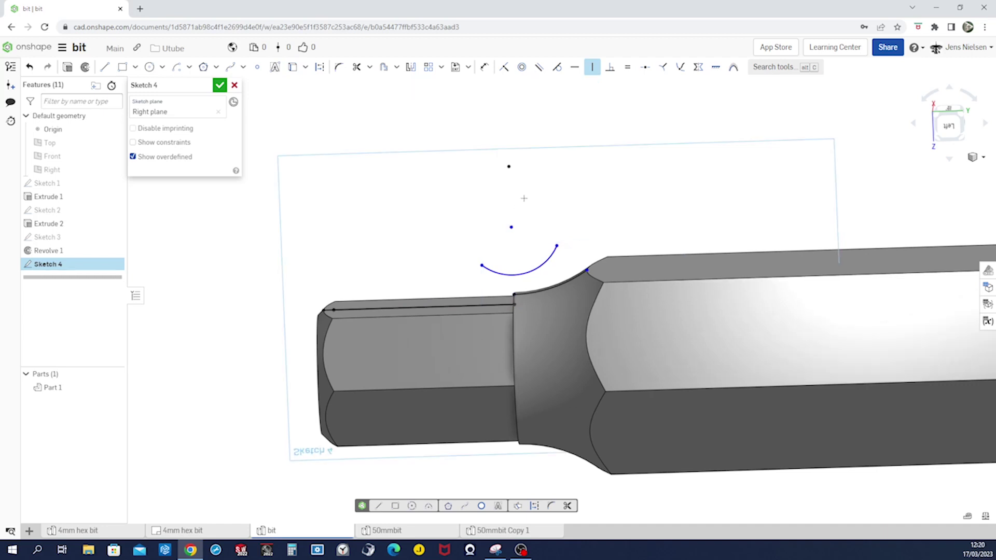
pyautogui.press('i')
pyautogui.click(482, 265)
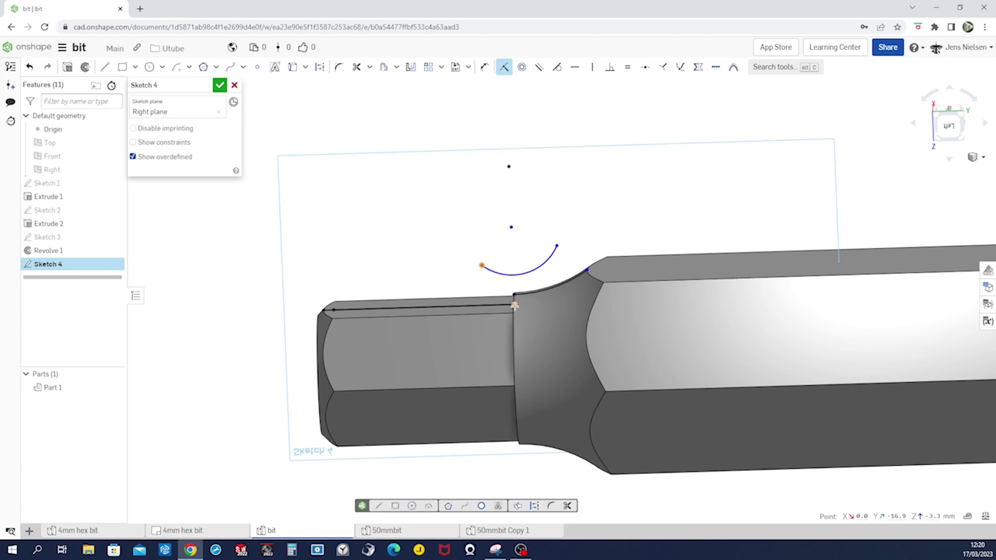
pyautogui.click(514, 307)
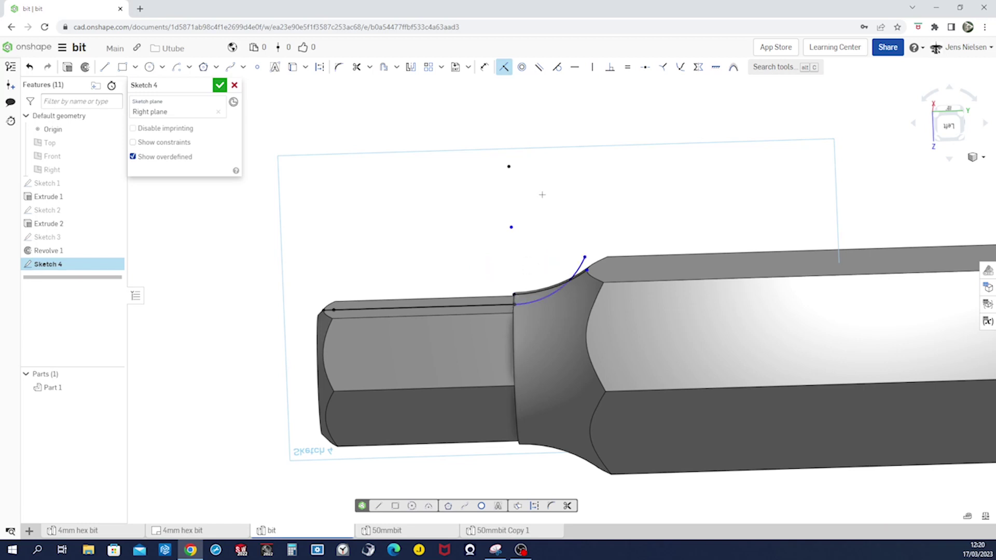
pyautogui.scroll(5, 584, 262)
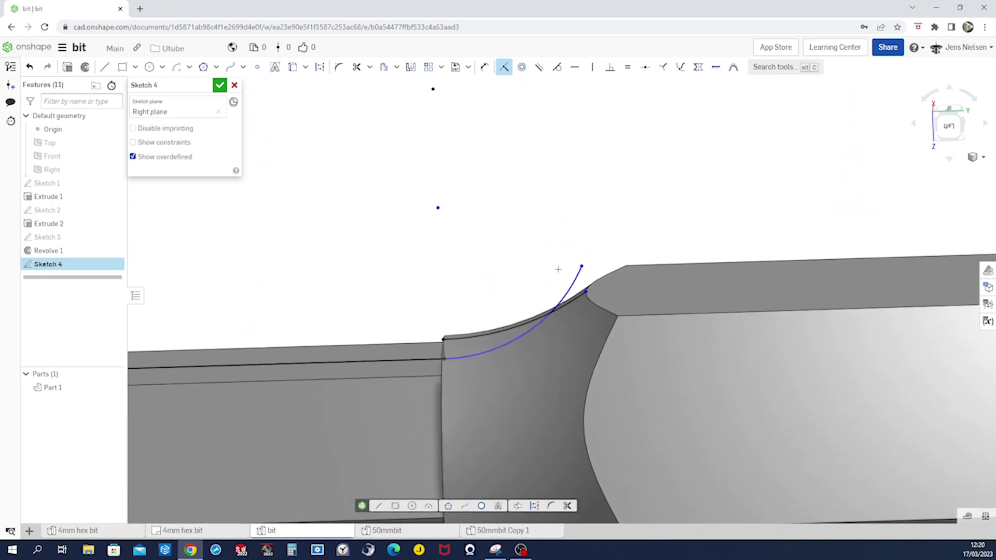
pyautogui.click(581, 266)
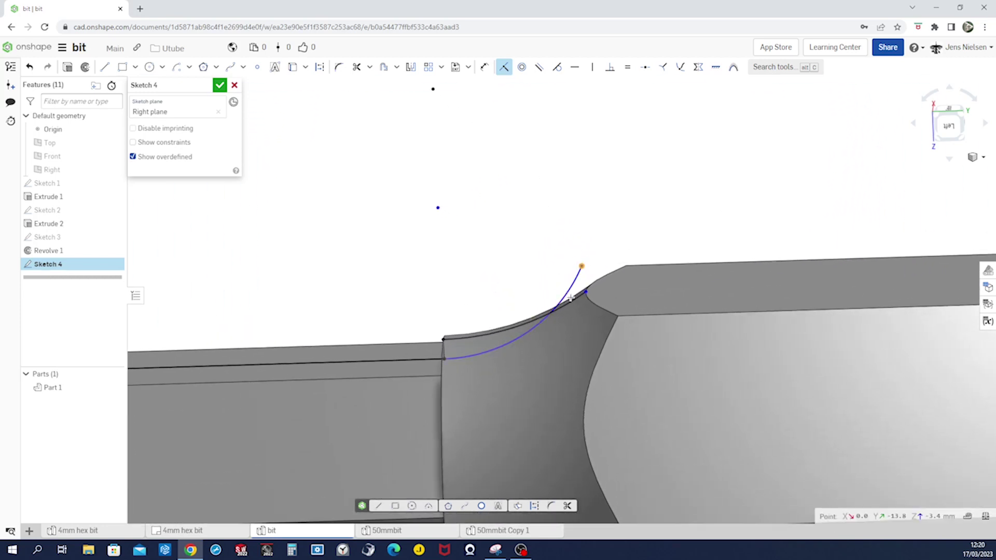
pyautogui.click(571, 300)
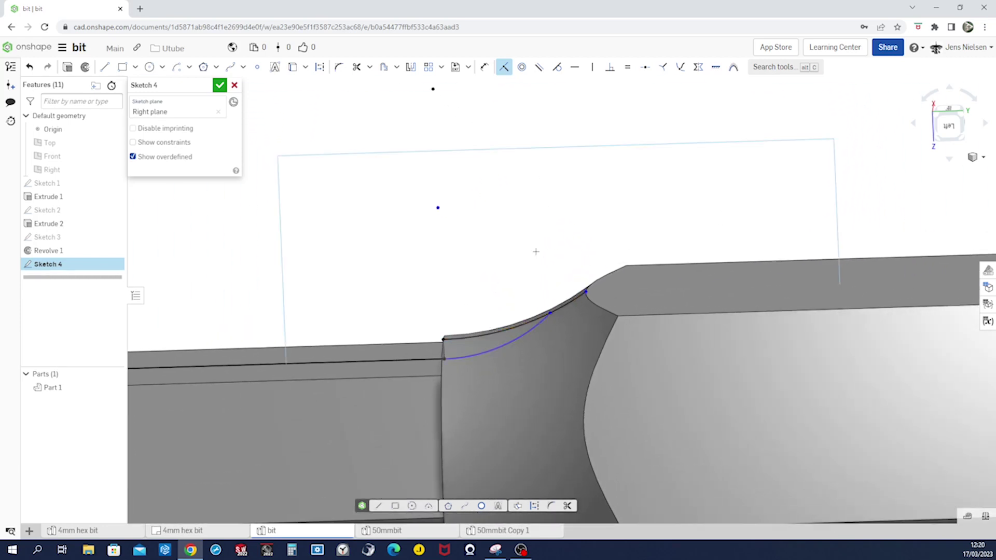
# - Dimension the arc's radius as 1 mm
pyautogui.press('t')
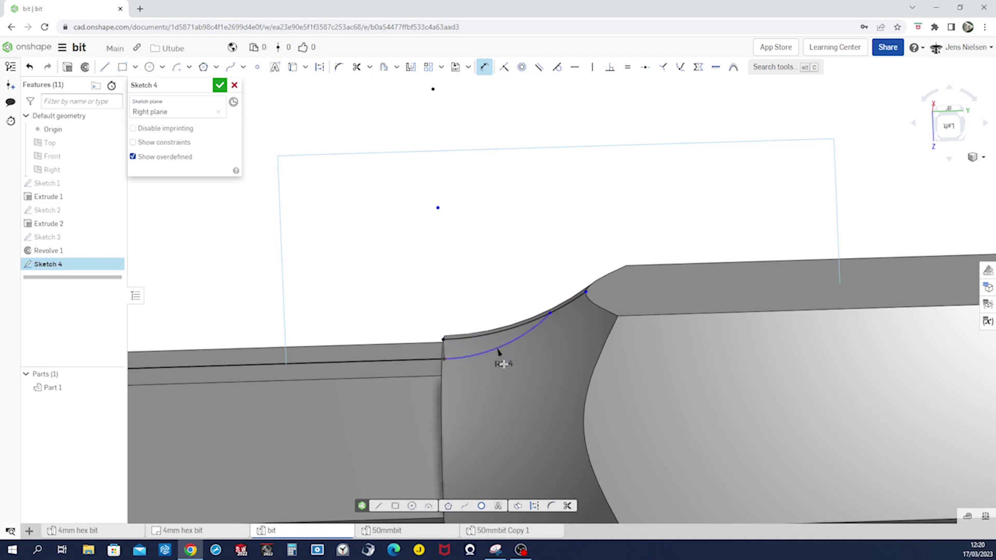
pyautogui.click(503, 364)
pyautogui.write('1')
pyautogui.press('Return')
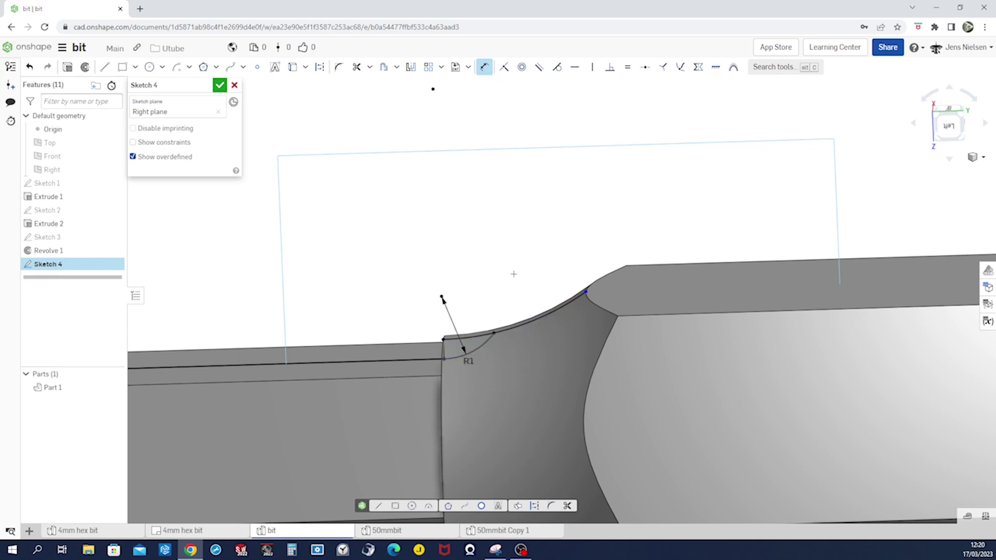
pyautogui.scroll(-4, 514, 274)
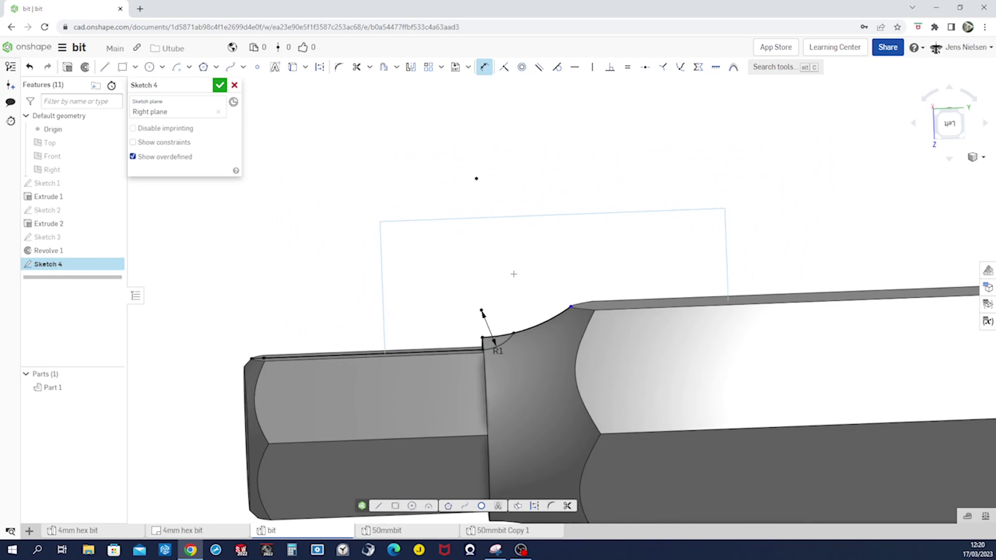
pyautogui.moveTo(486, 257)
pyautogui.mouseDown(button='right')
pyautogui.moveTo(456, 216)
pyautogui.moveTo(409, 197)
pyautogui.mouseUp(button='right')
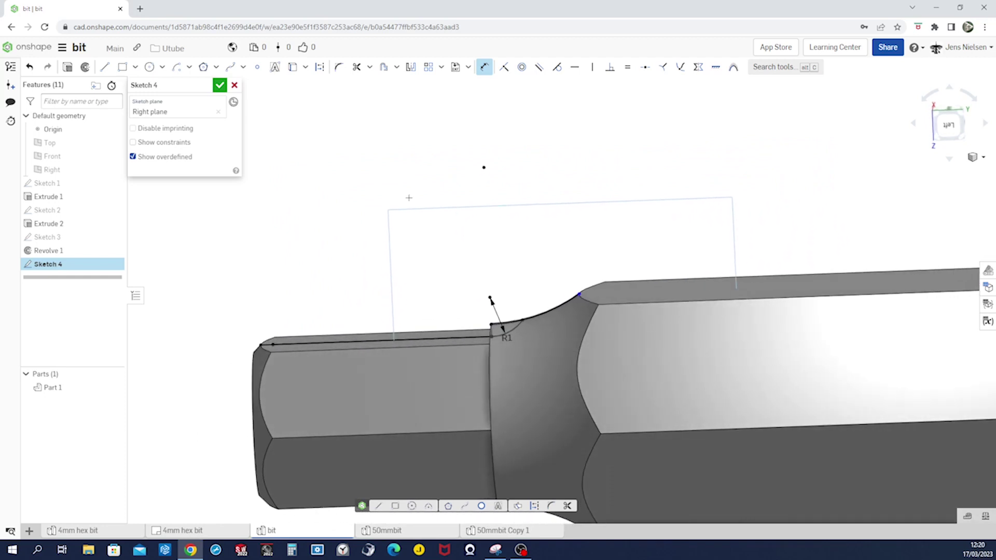
# - Extrude Sketch 4 as a symmetric Through all Remove cut, creating Extrude 3
pyautogui.click(67, 67)
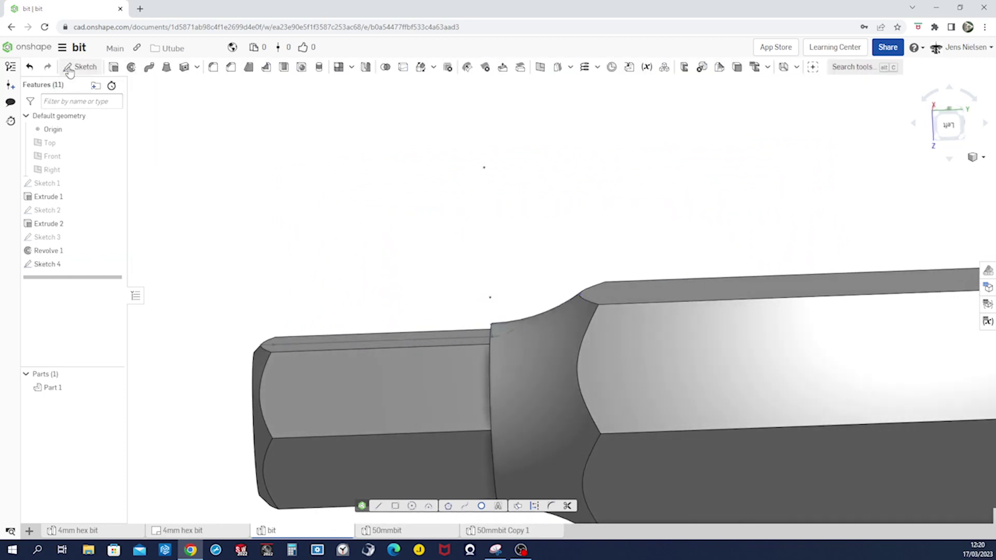
pyautogui.moveTo(536, 280); pyautogui.dragTo(413, 233, button='right')
pyautogui.scroll(-2, 414, 233)
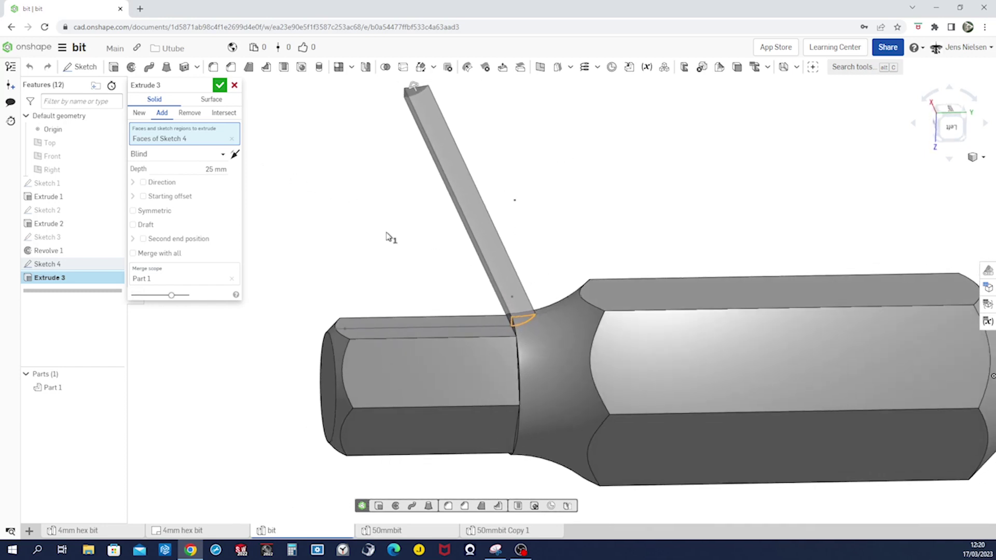
pyautogui.click(189, 114)
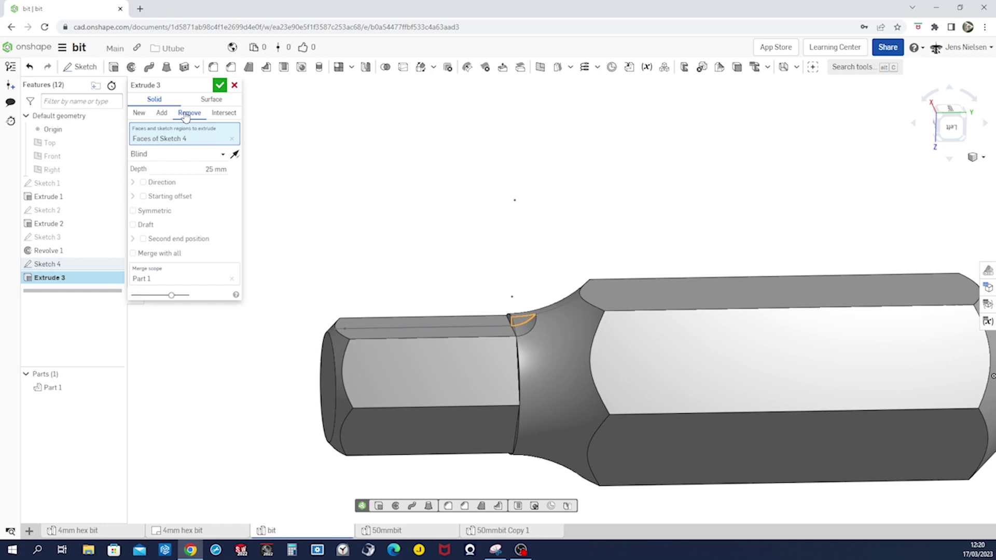
pyautogui.click(133, 211)
pyautogui.click(223, 155)
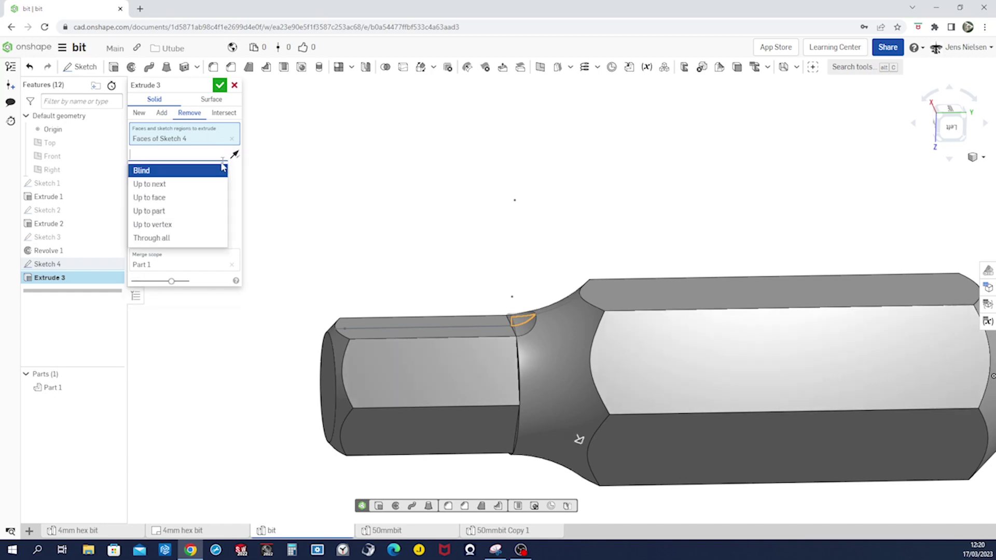
pyautogui.click(182, 239)
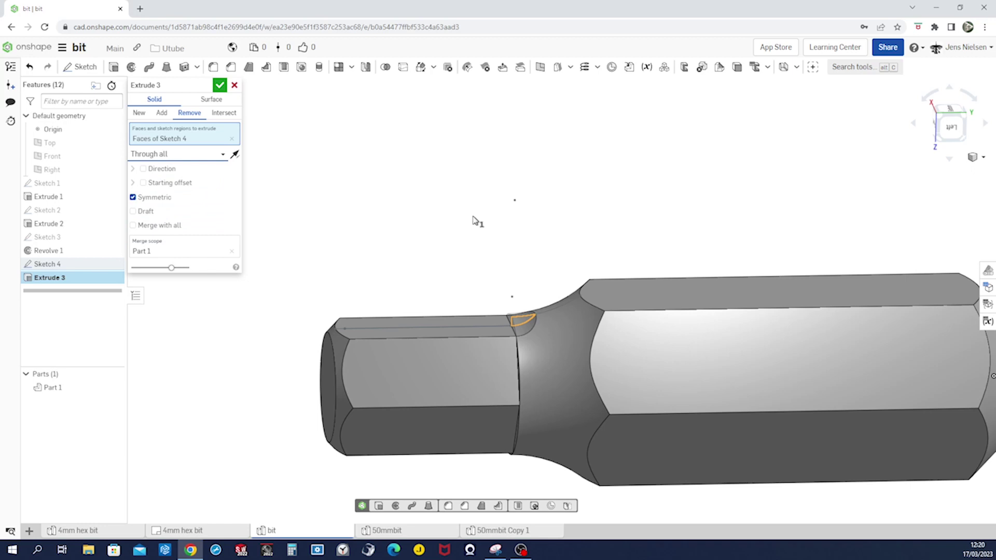
pyautogui.moveTo(473, 217); pyautogui.dragTo(416, 206, button='right')
pyautogui.click(220, 85)
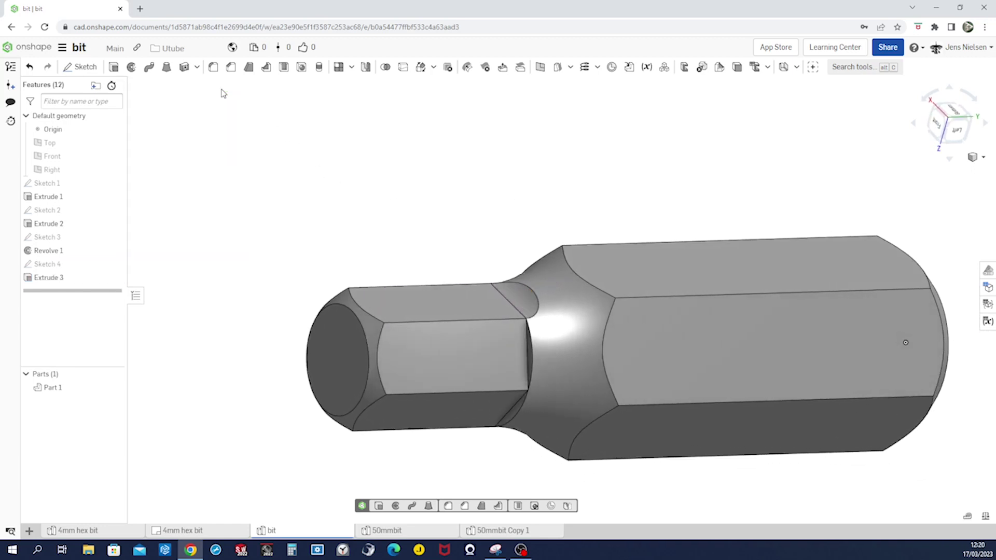
# - Make Sketch 3 visible again and open the pattern type list
pyautogui.moveTo(467, 155); pyautogui.dragTo(369, 194, button='right')
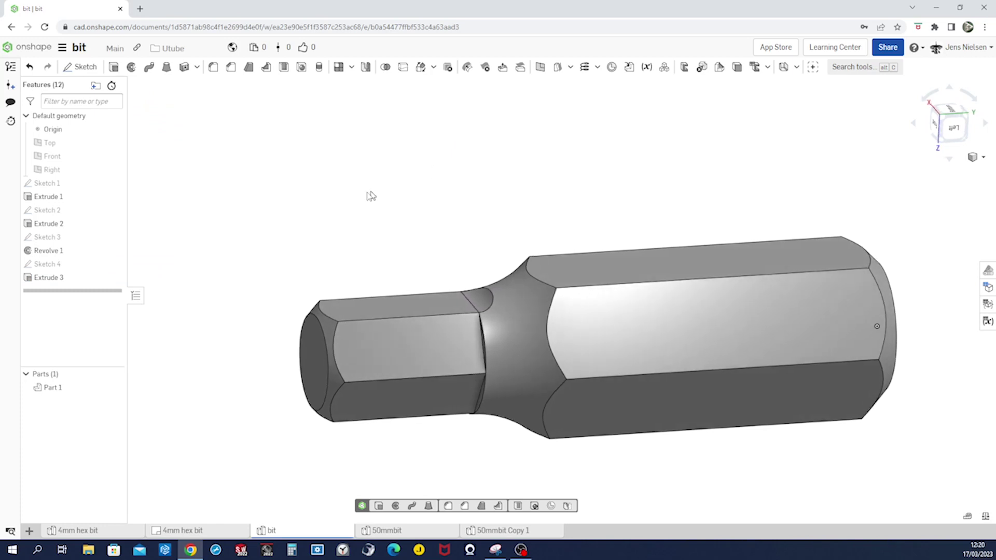
pyautogui.click(114, 238)
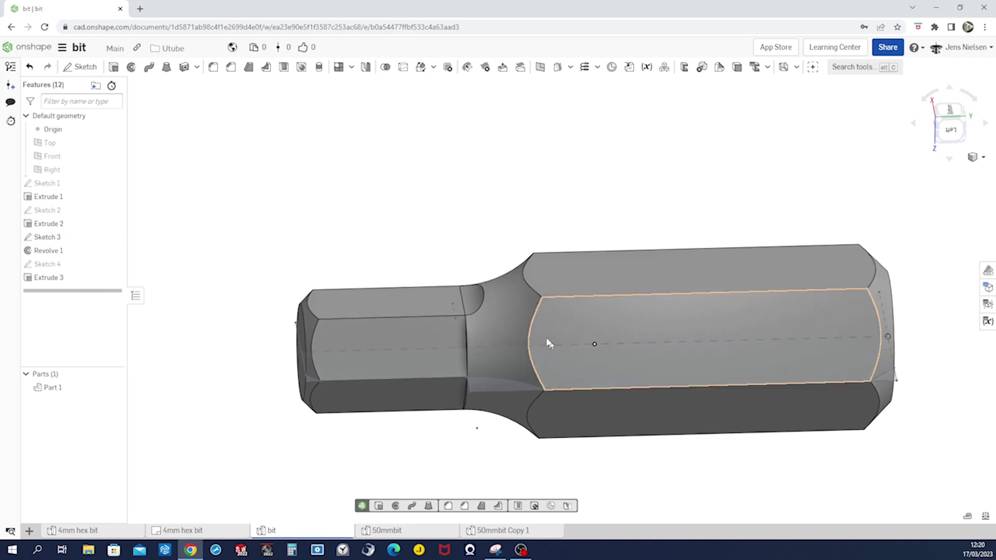
pyautogui.click(352, 67)
# - Pattern Extrude 3 circularly around Sketch 3's edge, 6 instances, applied per instance
pyautogui.click(354, 104)
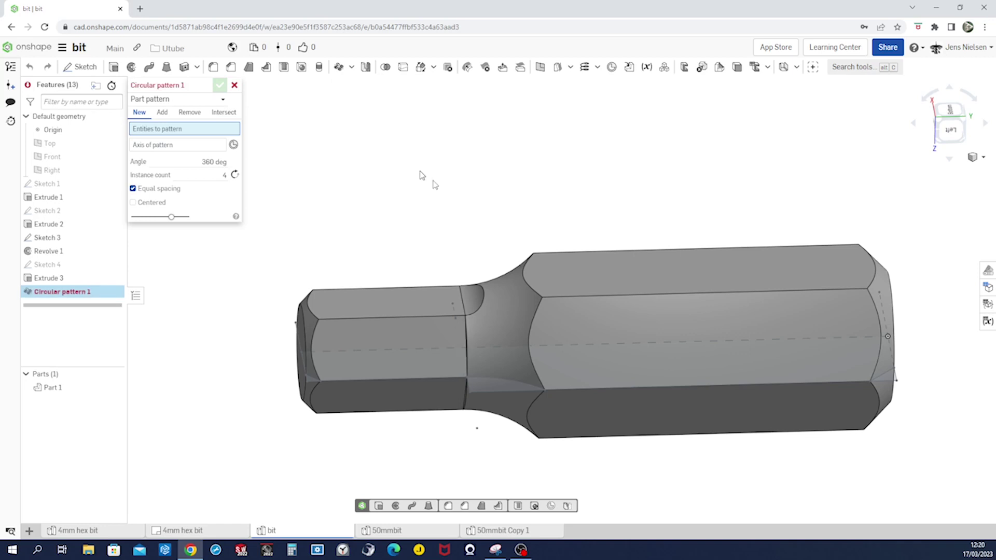
pyautogui.click(216, 102)
pyautogui.click(194, 129)
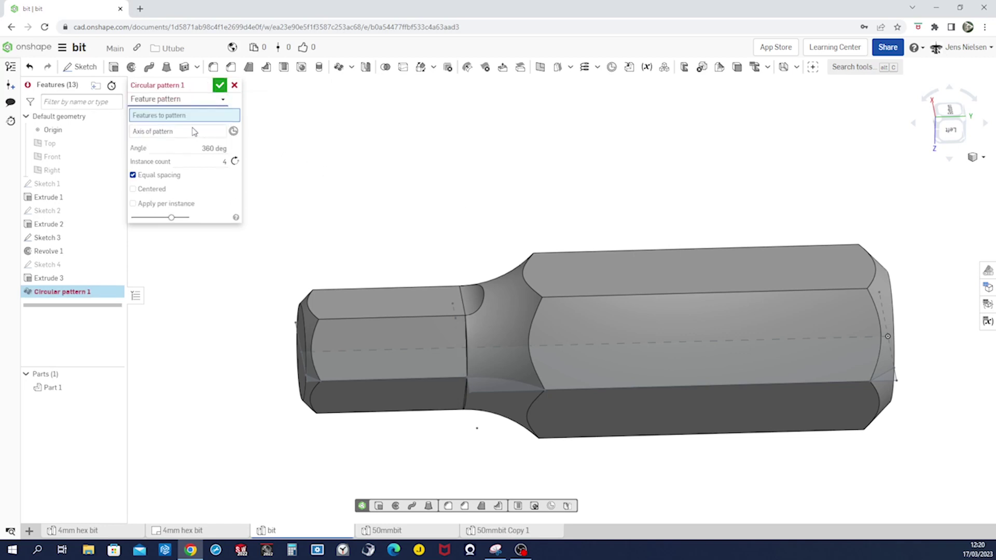
pyautogui.click(58, 279)
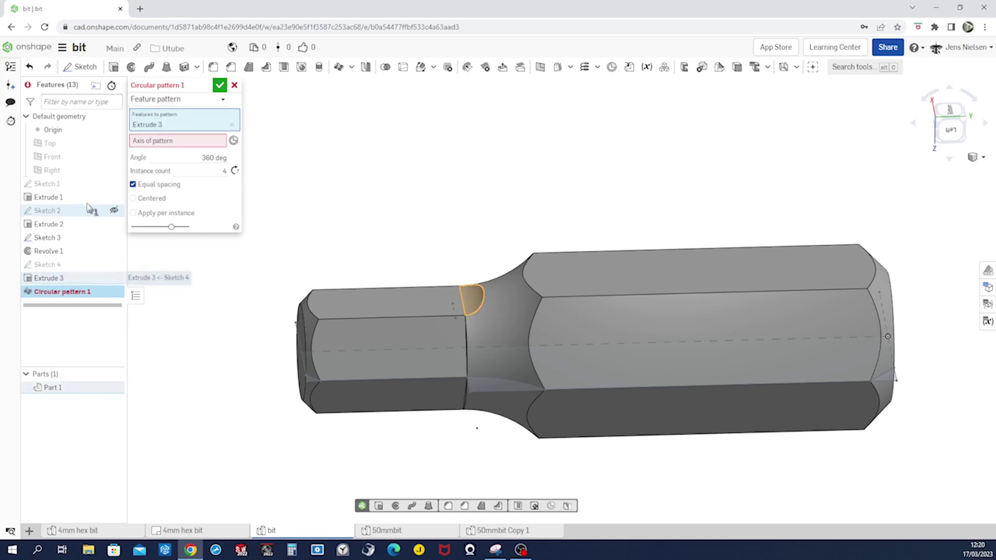
pyautogui.click(195, 145)
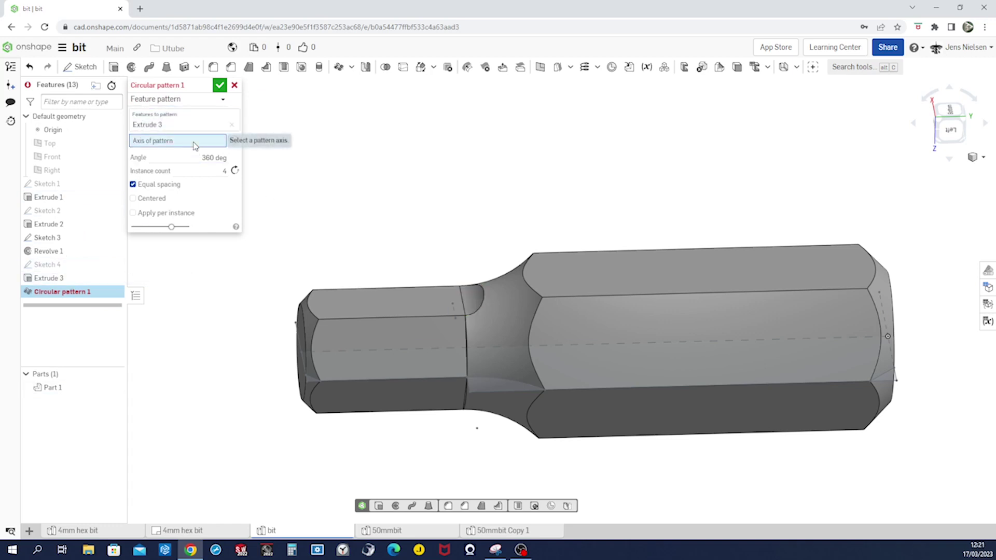
pyautogui.click(401, 349)
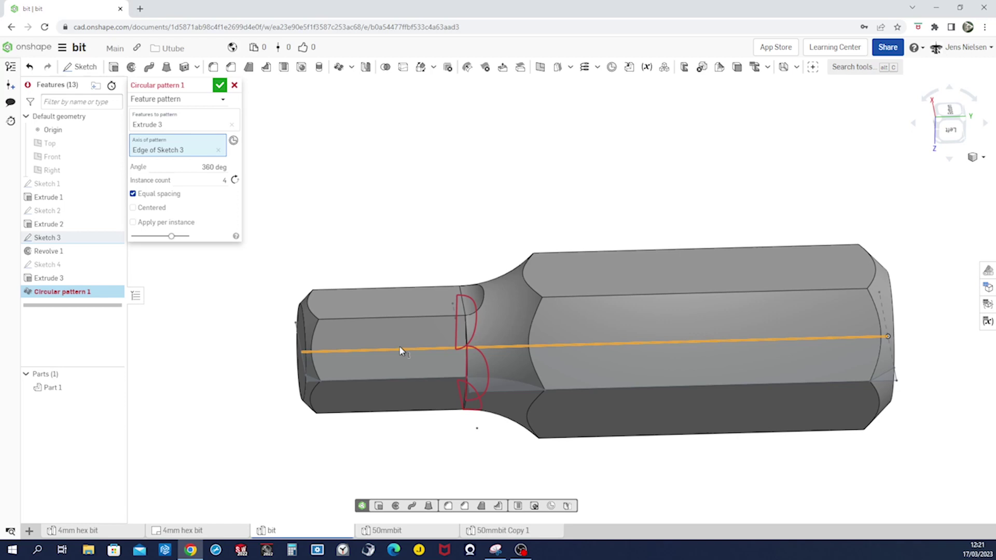
pyautogui.click(232, 182)
pyautogui.write('6')
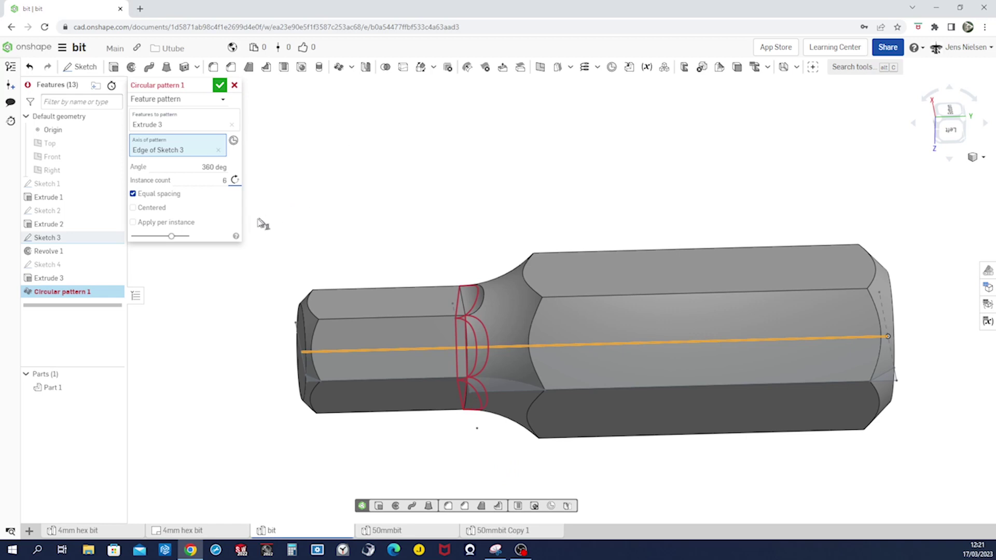
pyautogui.click(147, 222)
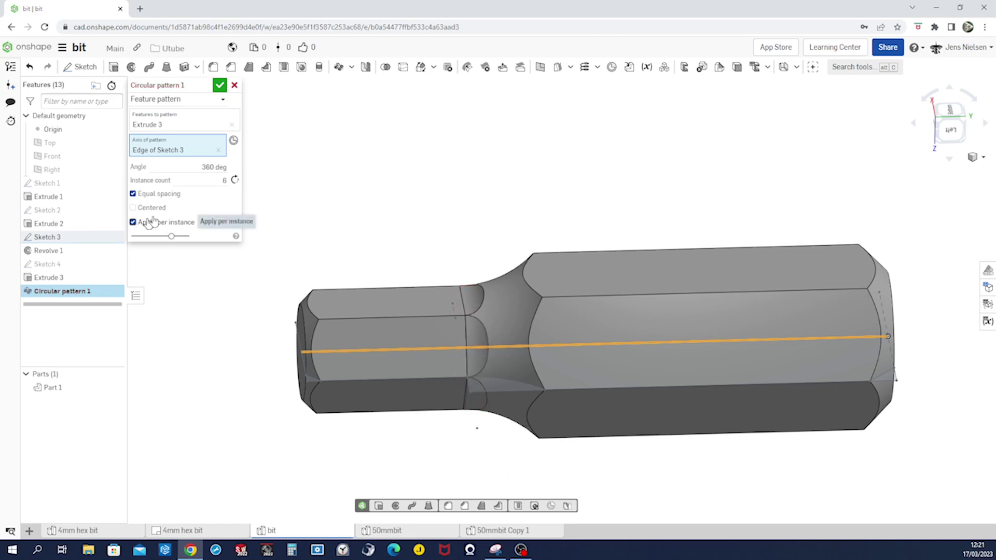
# - Commit Circular pattern 1 and hide all sketches on the model
pyautogui.click(220, 85)
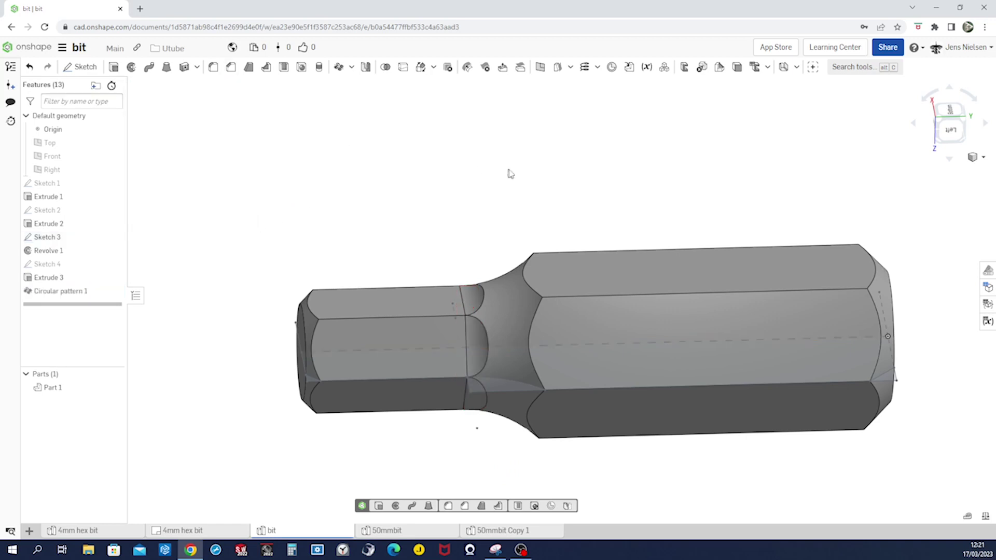
pyautogui.moveTo(509, 172); pyautogui.dragTo(455, 379, button='right')
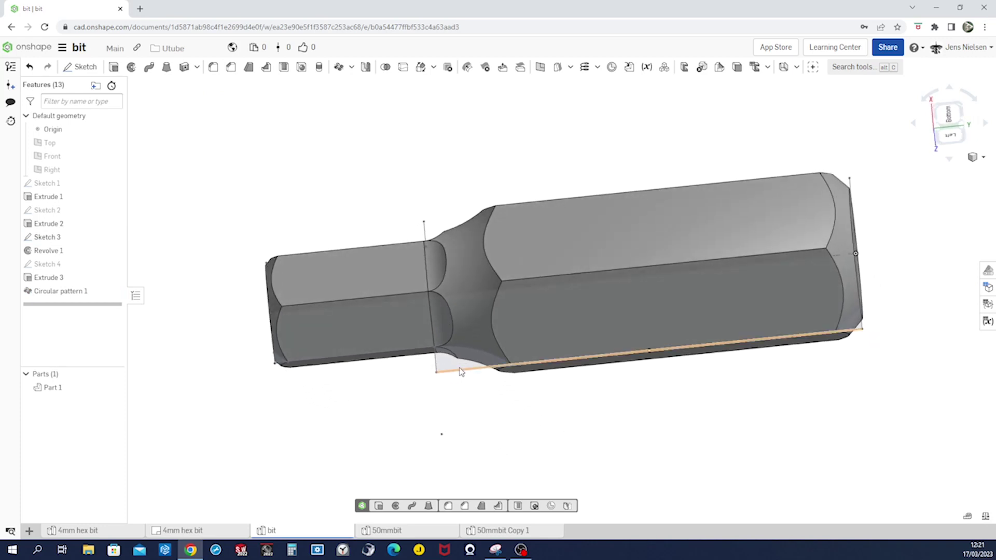
pyautogui.rightClick(461, 372)
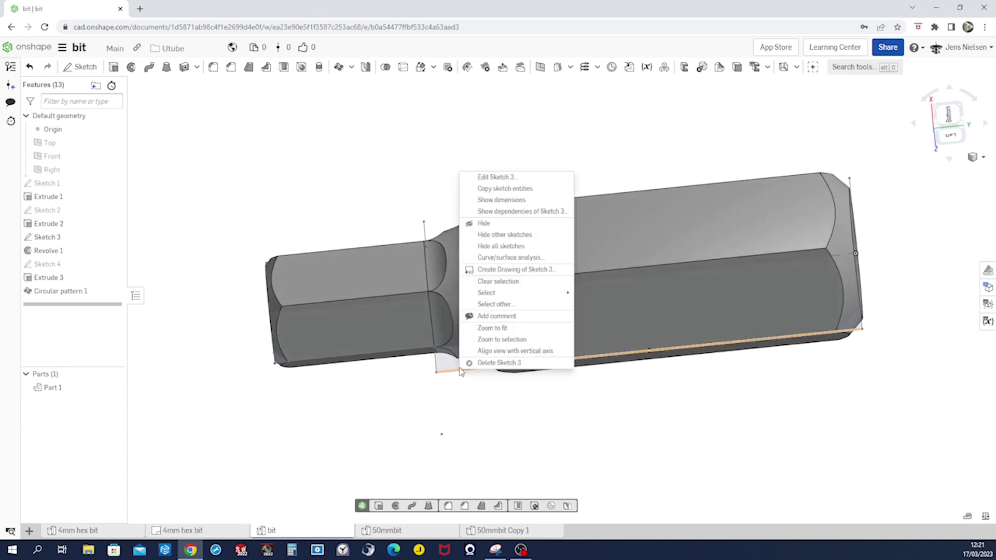
pyautogui.click(496, 246)
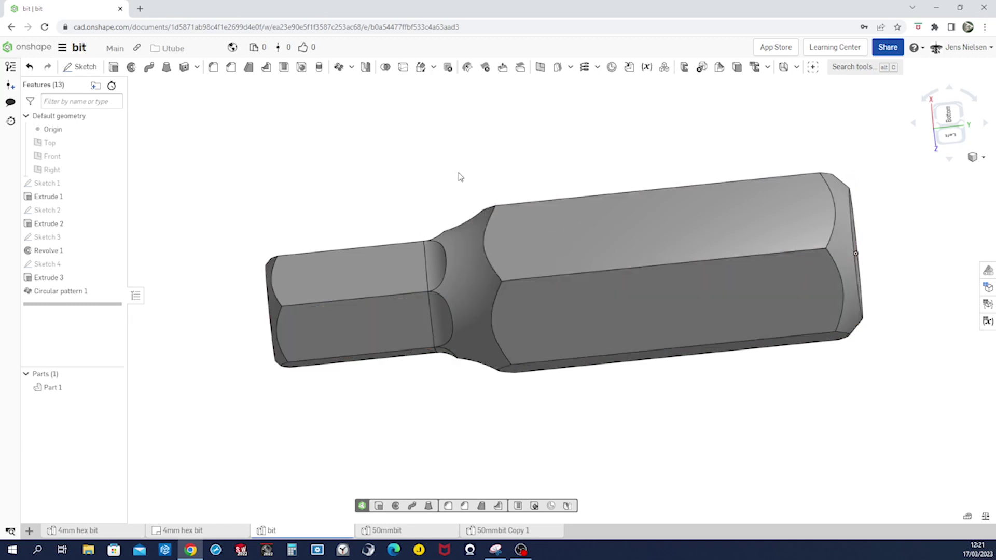
# - Rotate the view with the arrow keys to inspect both ends of the finished bit
pyautogui.press('Left')
pyautogui.press('Left')
pyautogui.press('Left')
pyautogui.press('Left')
pyautogui.press('Left')
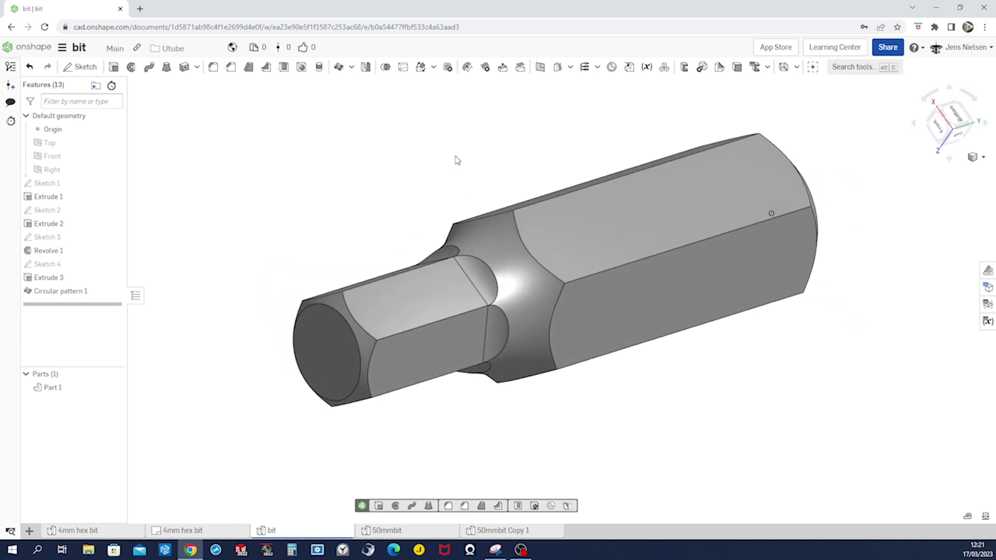
pyautogui.press('Right')
pyautogui.press('Right')
pyautogui.press('Right')
pyautogui.press('Right')
pyautogui.press('Right')
pyautogui.press('Right')
pyautogui.press('Right')
pyautogui.press('Right')
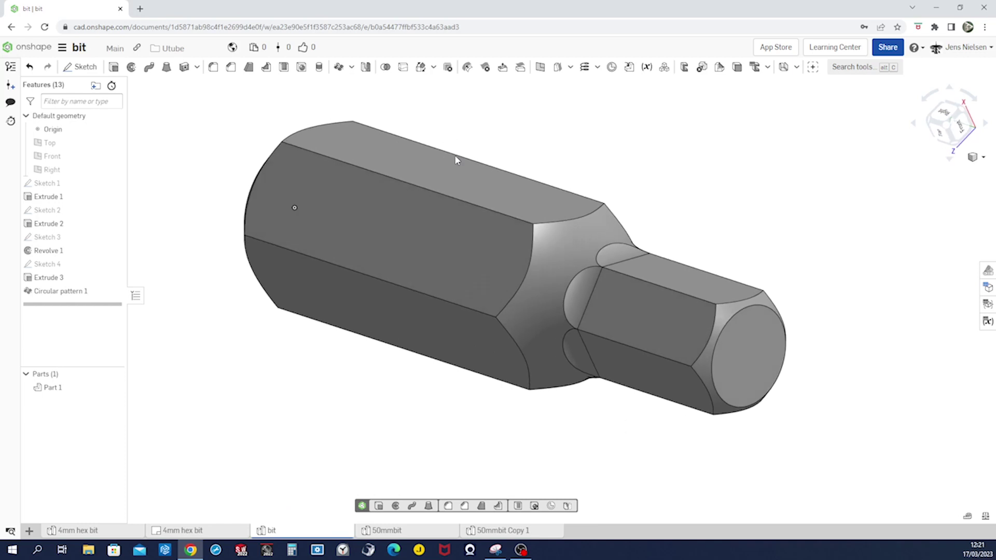
pyautogui.press('Right')
pyautogui.press('Right')
pyautogui.press('Right')
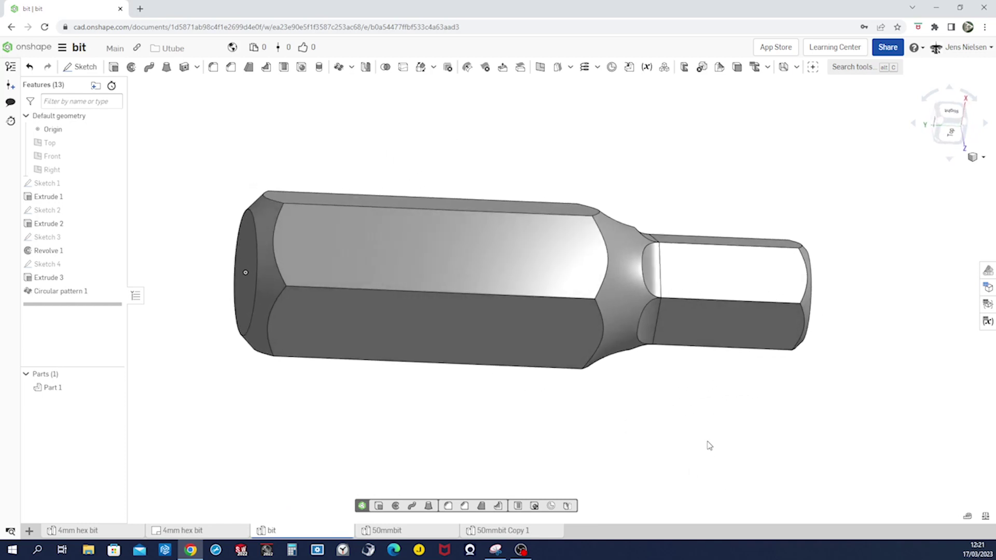
pyautogui.press('Left')
pyautogui.press('Left')
pyautogui.press('Left')
pyautogui.press('Left')
pyautogui.press('Left')
pyautogui.press('Left')
pyautogui.press('Left')
pyautogui.press('Left')
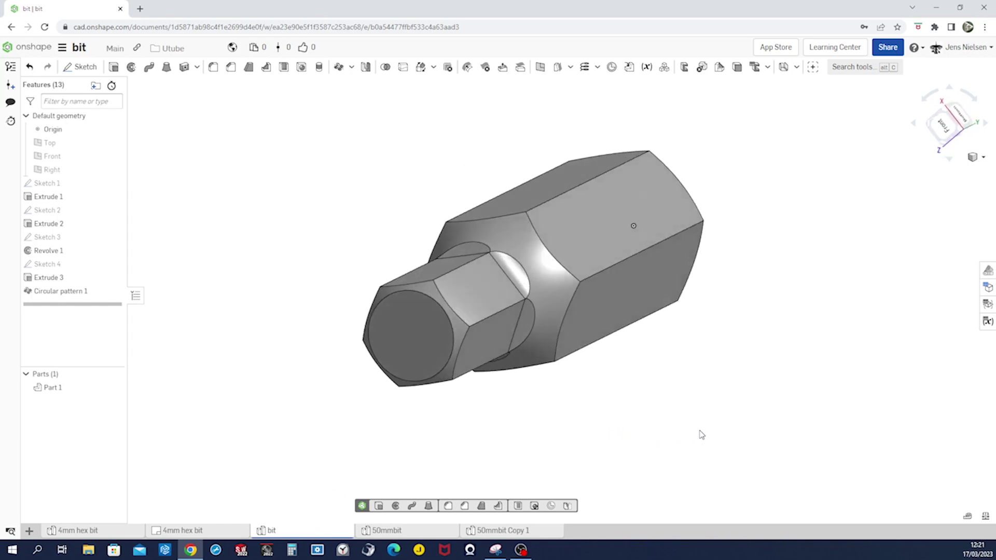
pyautogui.press('Left')
pyautogui.press('Left')
pyautogui.press('Left')
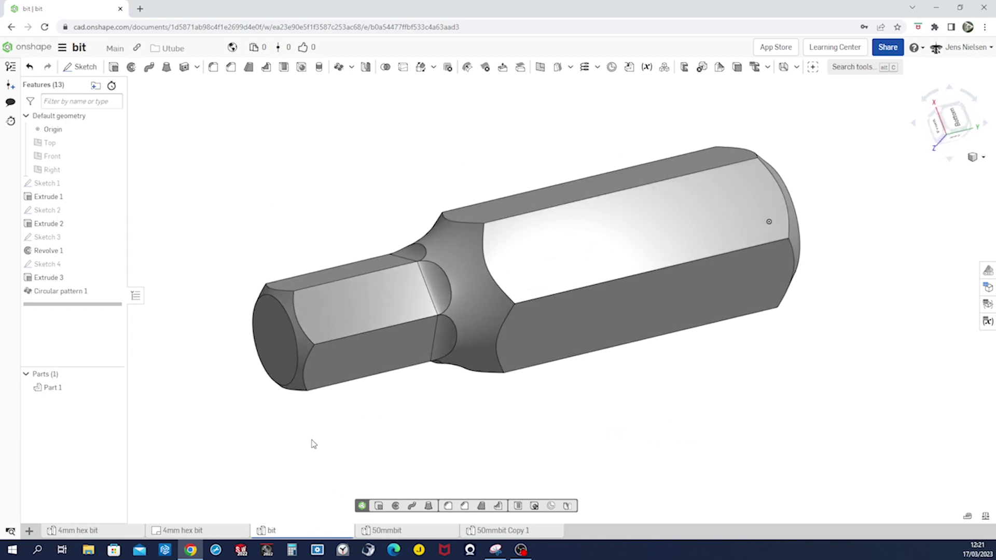
pyautogui.moveTo(273, 537)
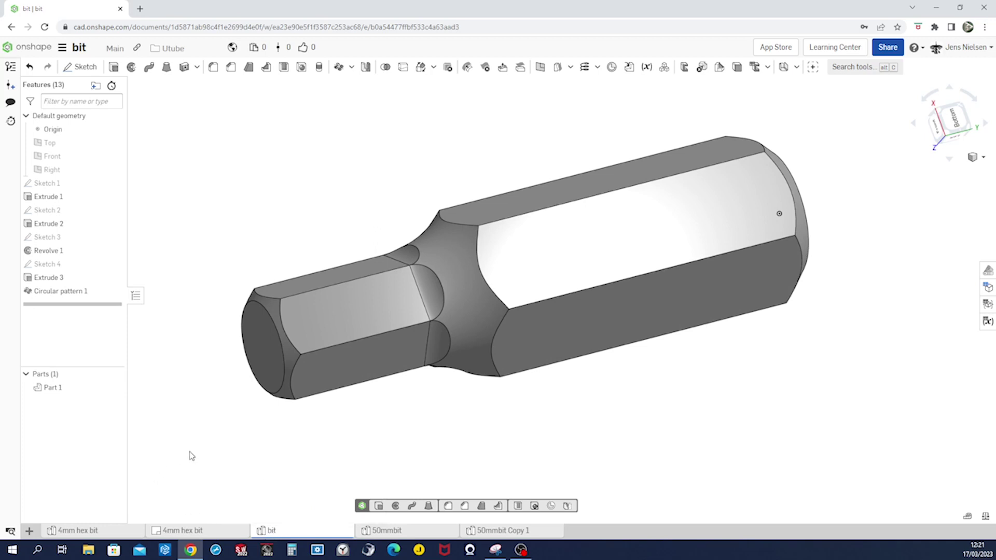
pyautogui.click(29, 531)
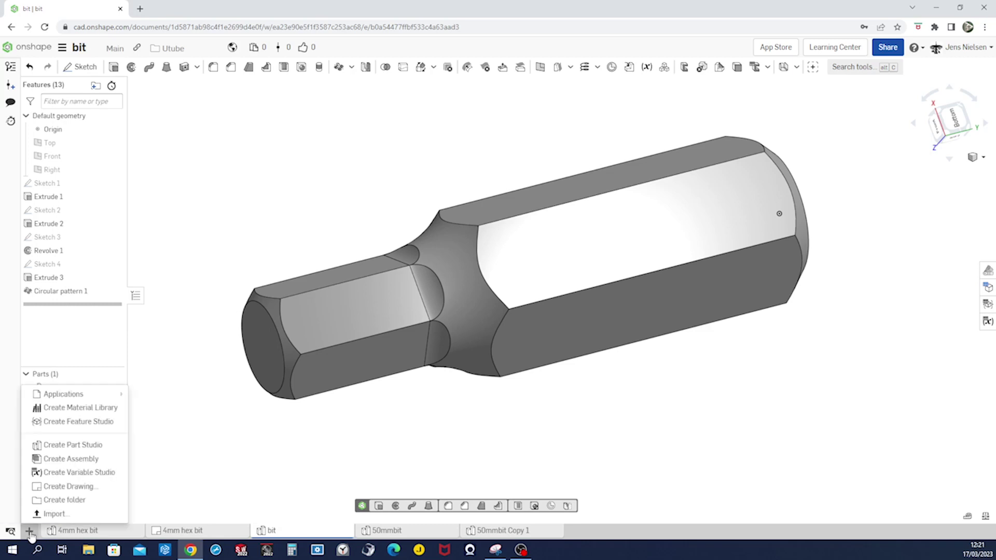
# - Create Drawing 1 from the ISO_A3 template with no views
pyautogui.click(53, 488)
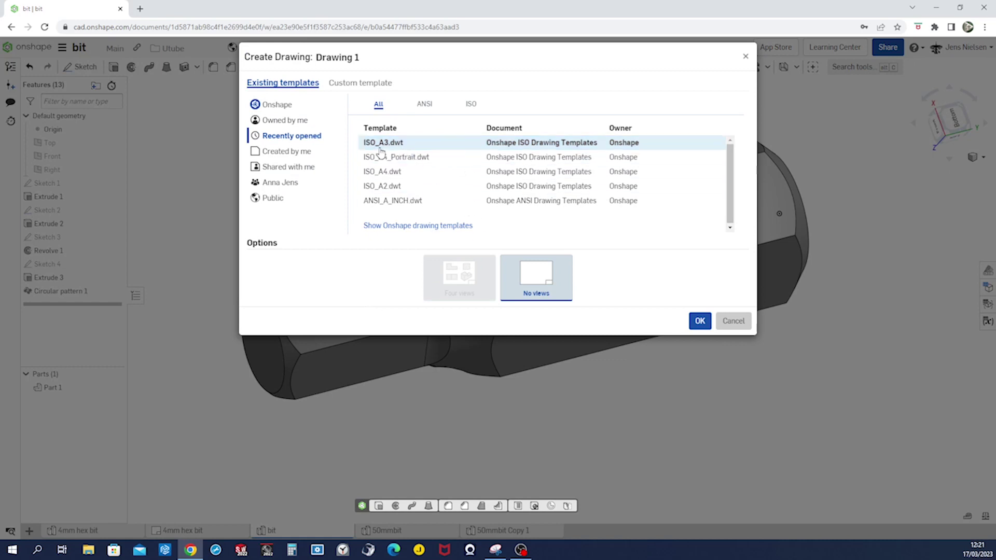
pyautogui.click(381, 147)
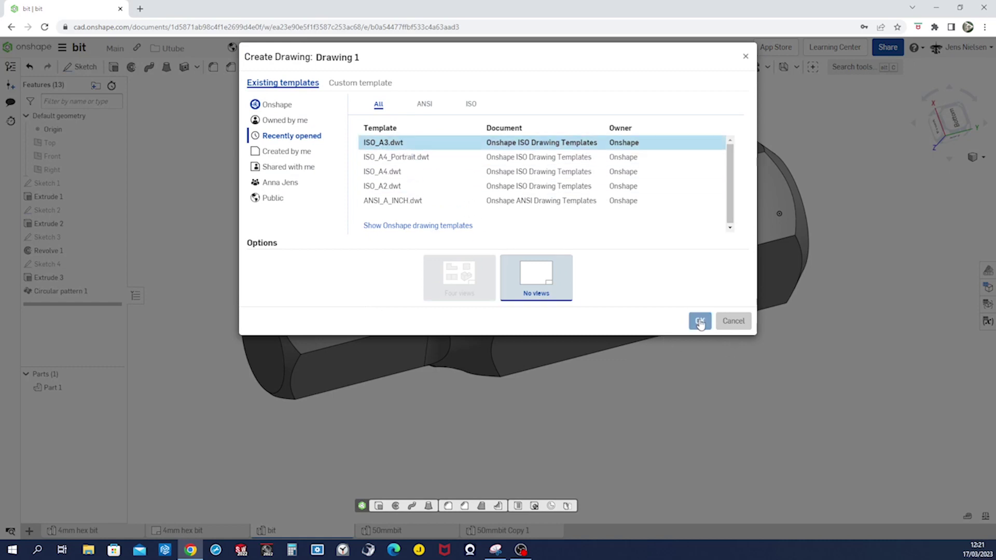
pyautogui.click(699, 321)
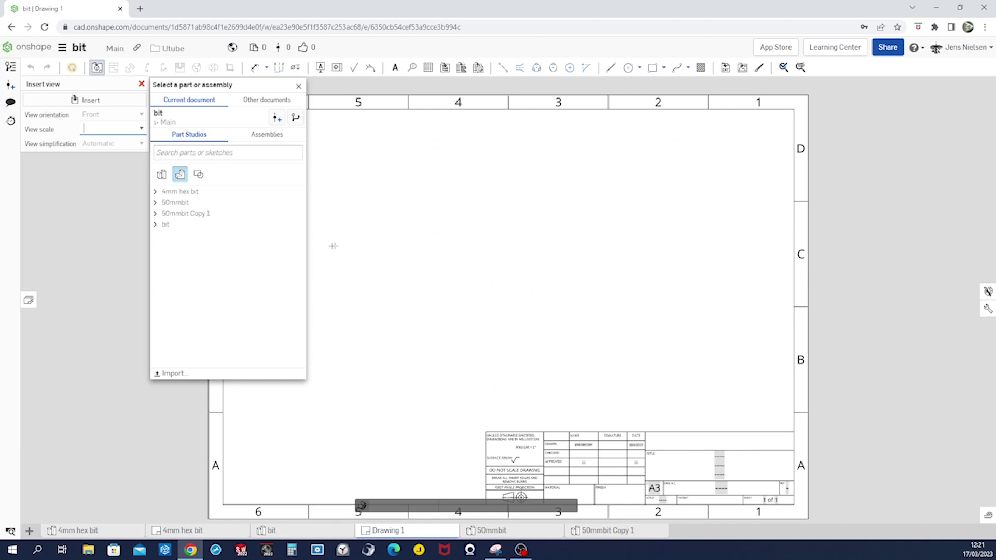
# - Insert the bit's Part 1 as a base view with projected side views on the A3 sheet
pyautogui.click(155, 225)
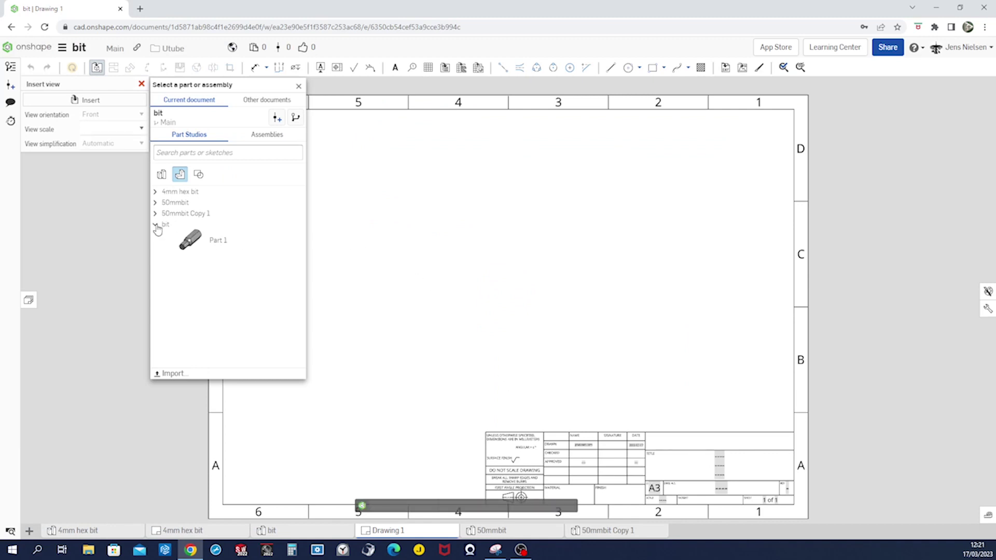
pyautogui.click(191, 244)
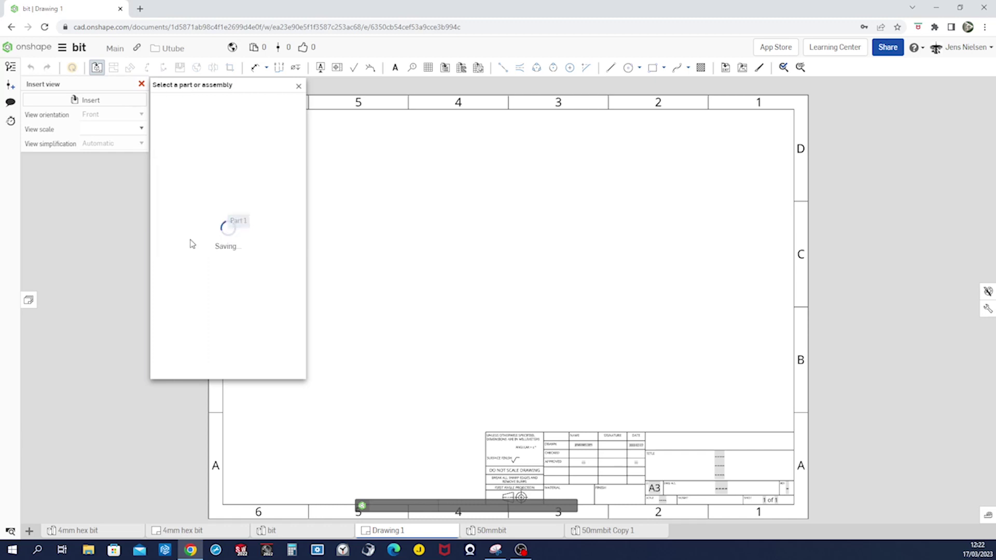
pyautogui.click(416, 280)
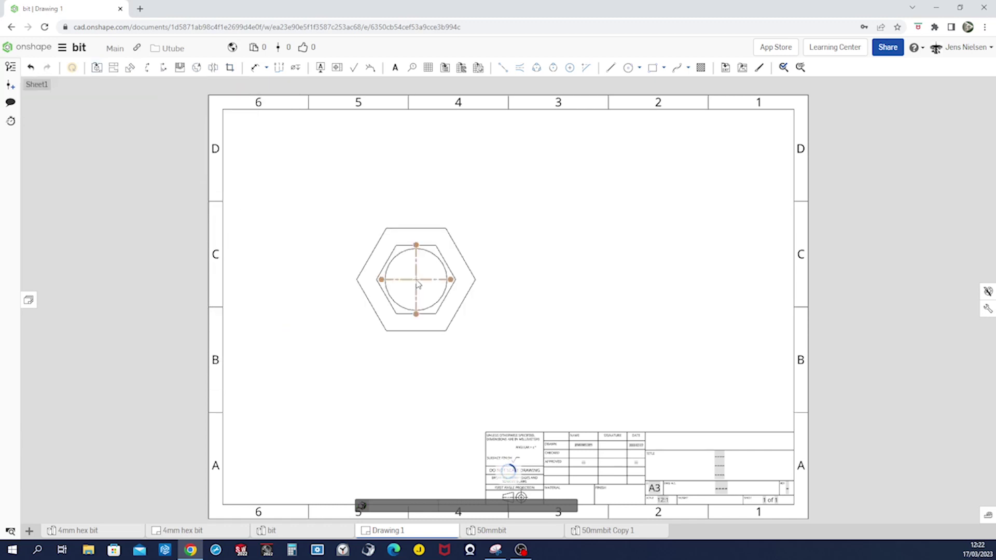
pyautogui.click(606, 316)
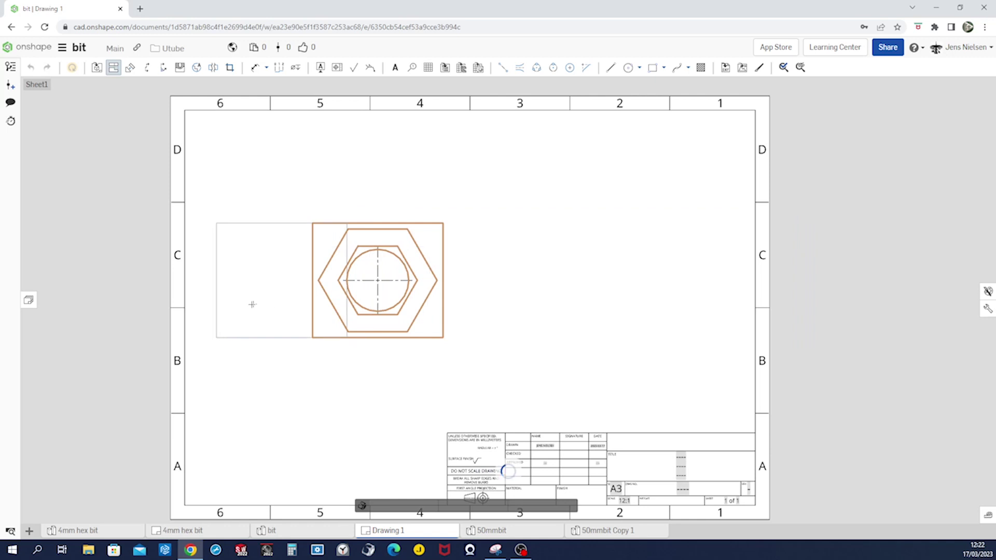
pyautogui.click(166, 310)
pyautogui.scroll(-2, 705, 388)
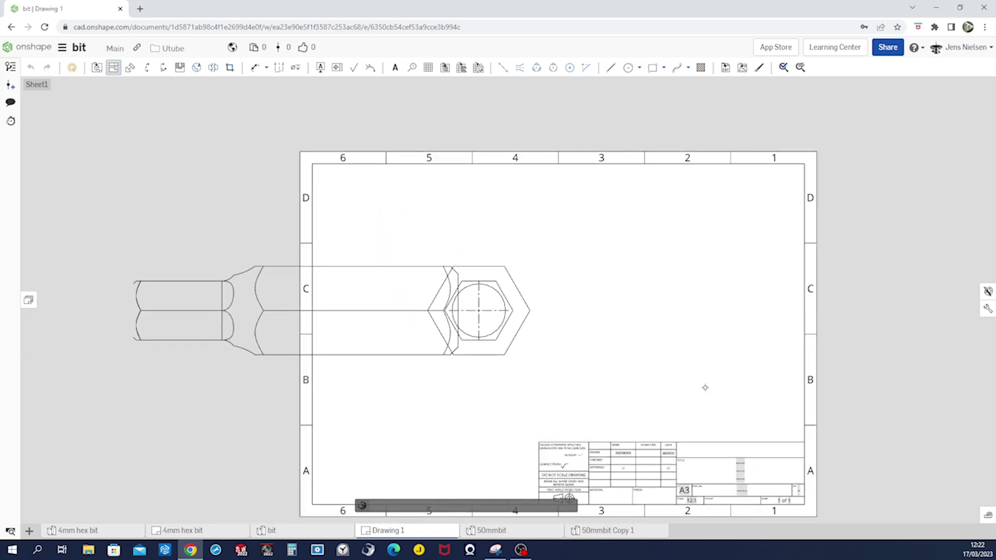
pyautogui.press('Escape')
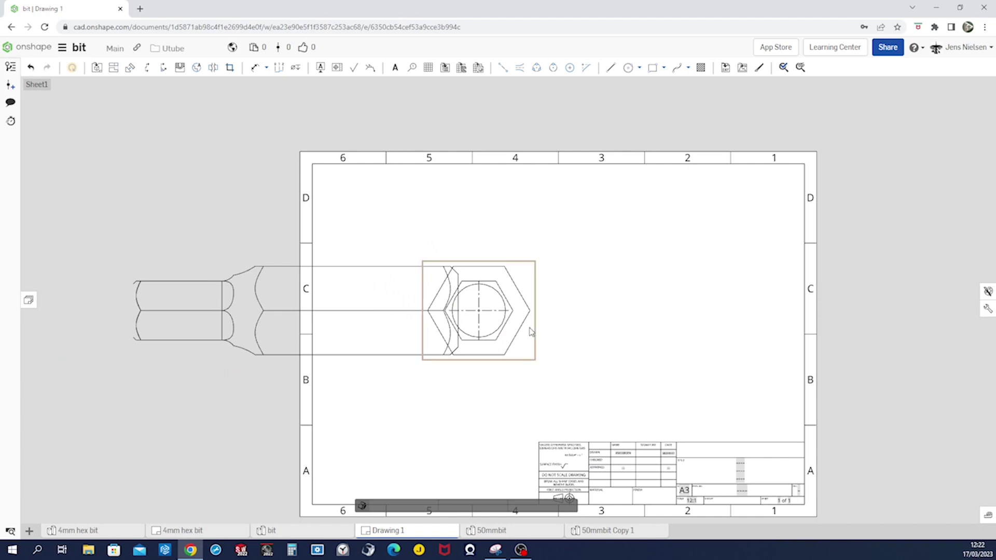
# - Delete the hex end view and move the side view up to the sheet centre
pyautogui.click(534, 332)
pyautogui.press('Delete')
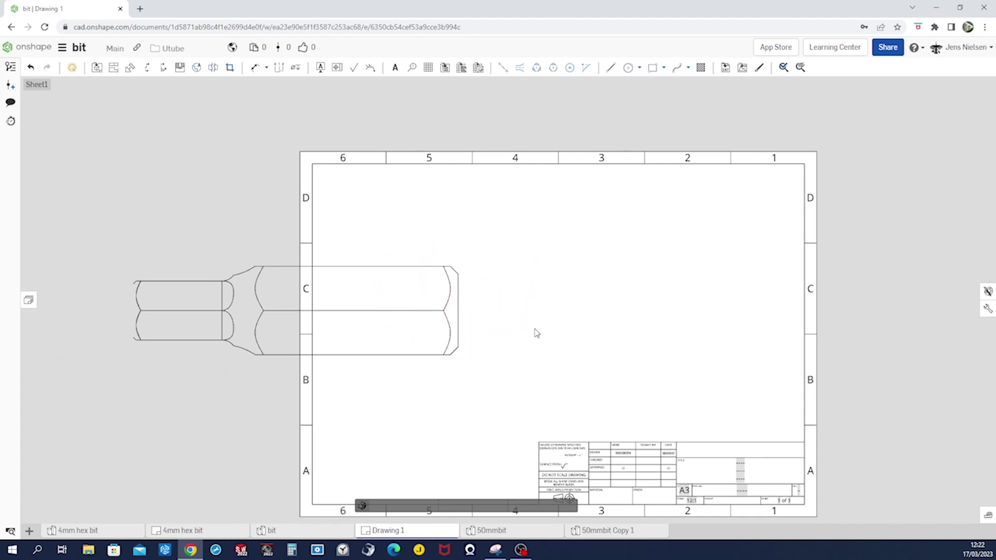
pyautogui.moveTo(455, 259); pyautogui.dragTo(673, 204)
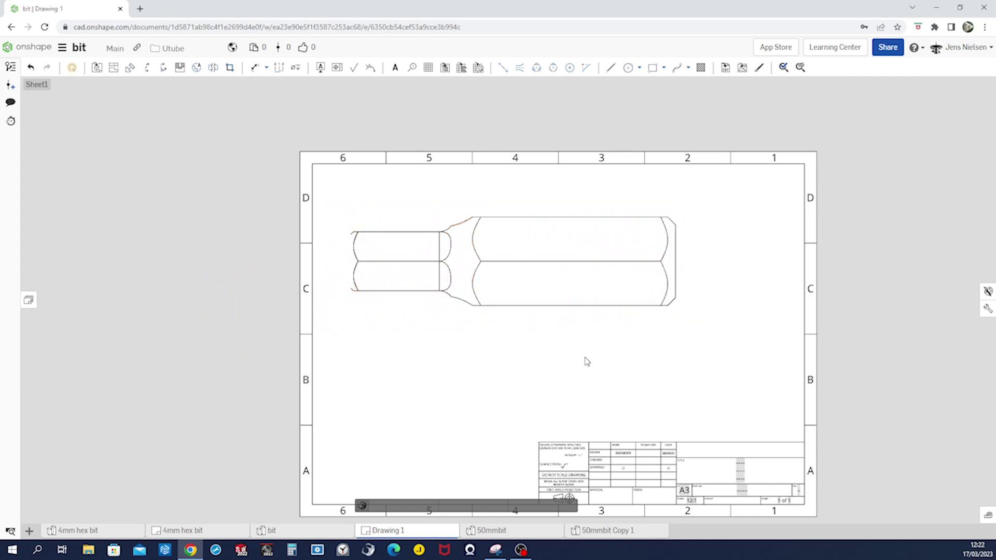
pyautogui.scroll(2, 348, 291)
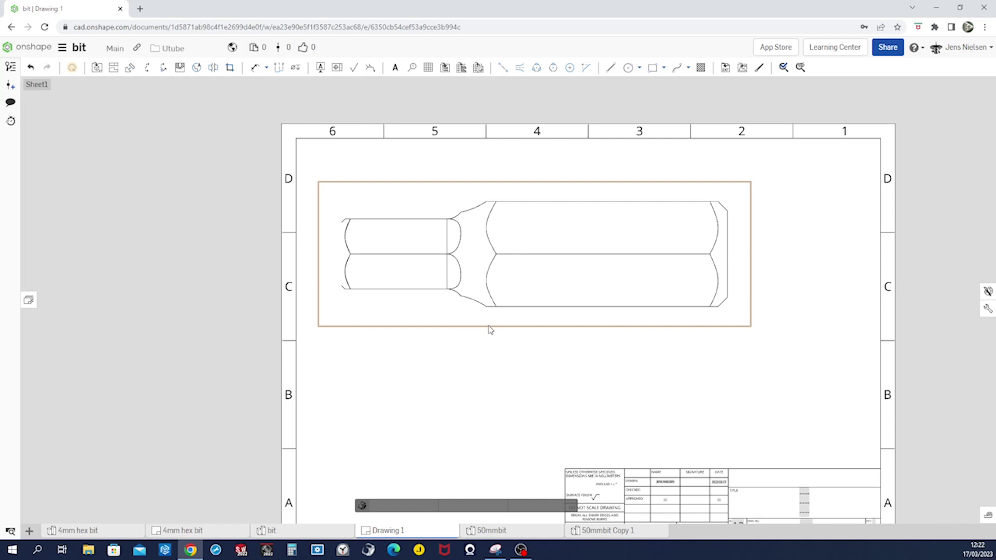
pyautogui.click(489, 327)
# - Render the side view at best quality, rescale it to 6:1 and shift it left
pyautogui.doubleClick(489, 327)
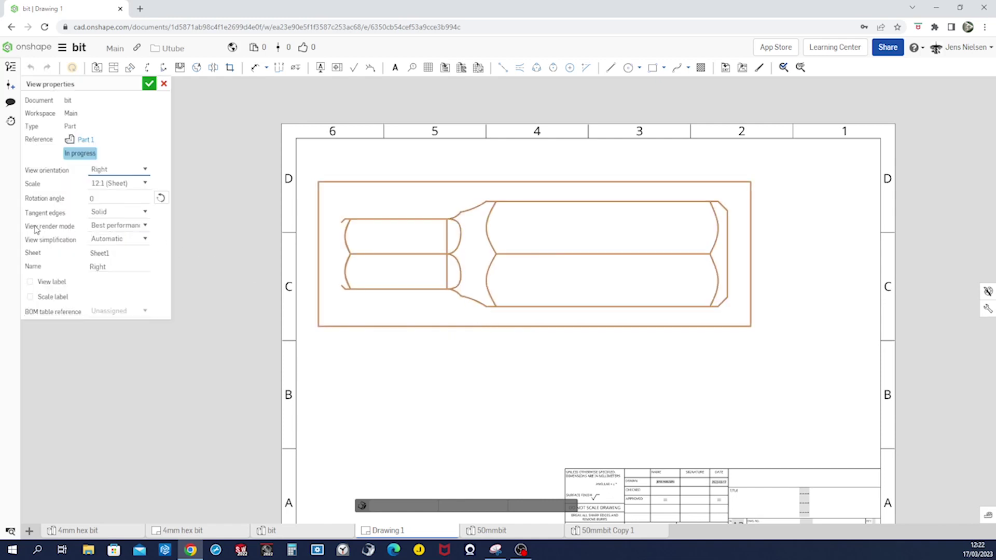
pyautogui.click(130, 225)
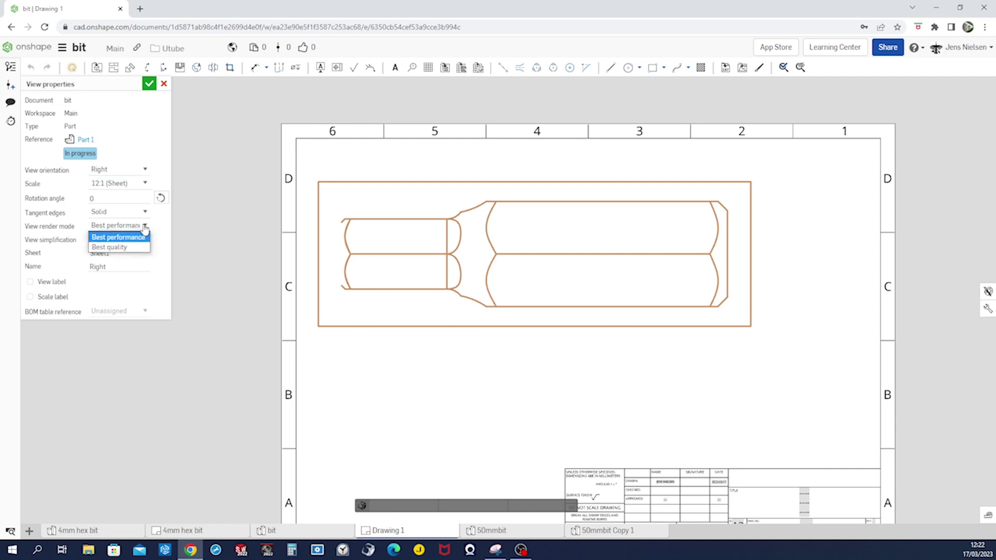
pyautogui.click(121, 248)
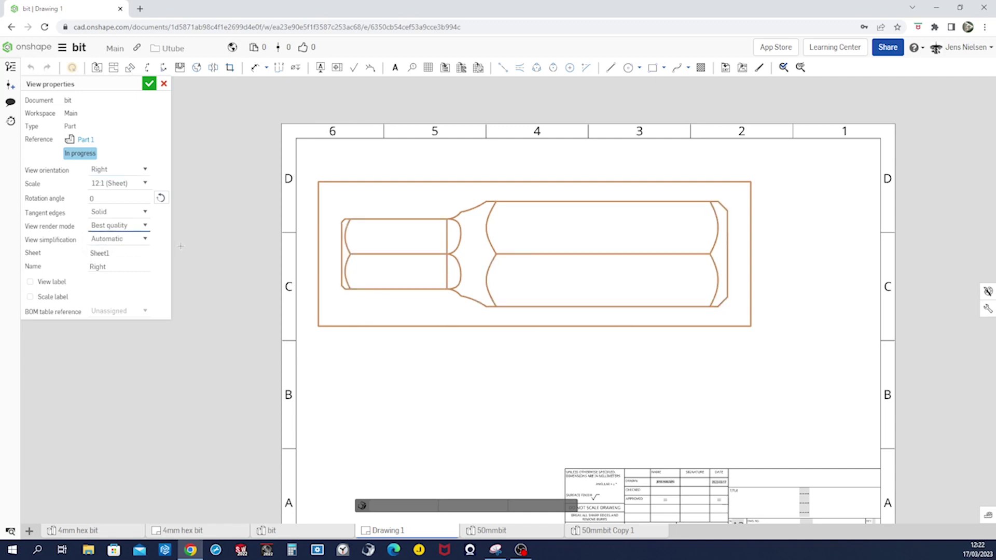
pyautogui.scroll(-3, 181, 246)
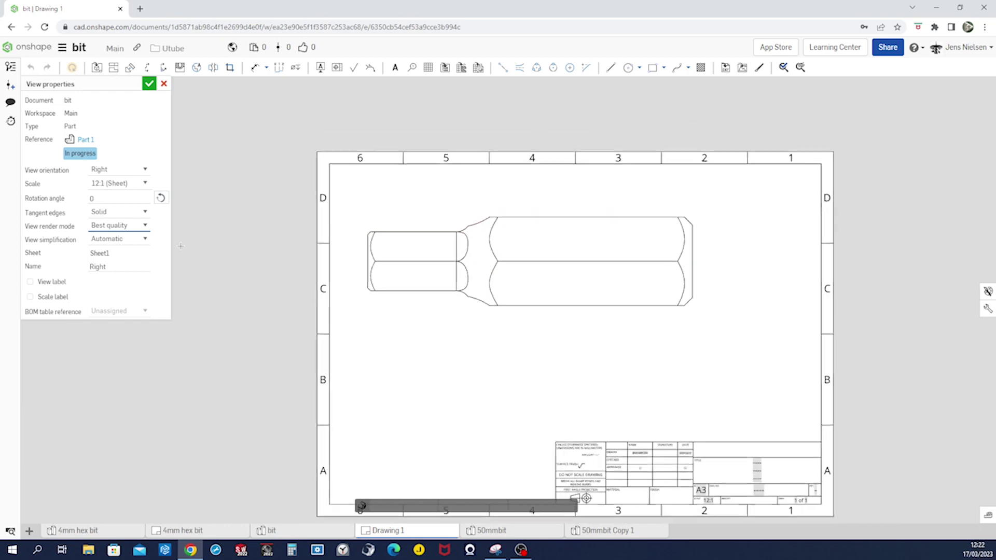
pyautogui.click(146, 185)
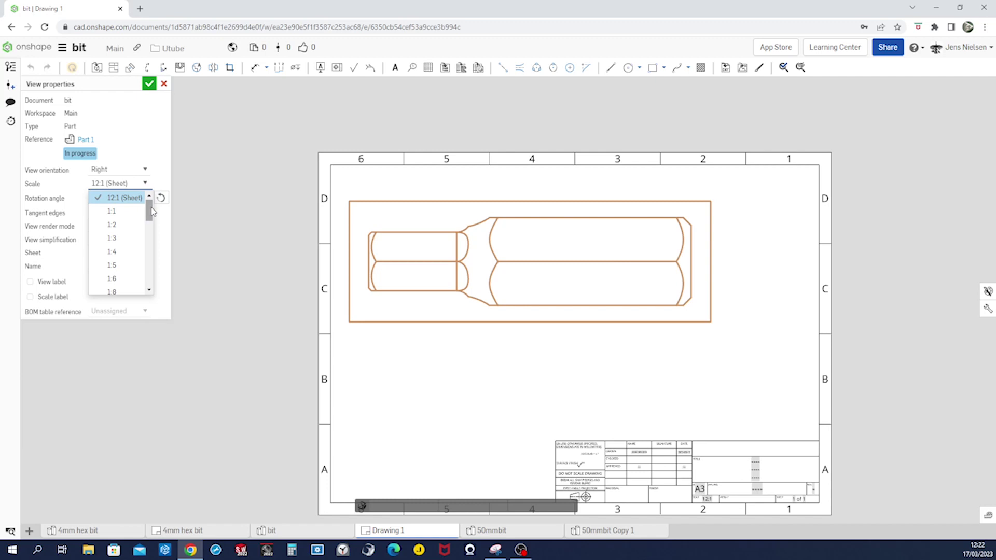
pyautogui.moveTo(150, 213); pyautogui.dragTo(149, 248)
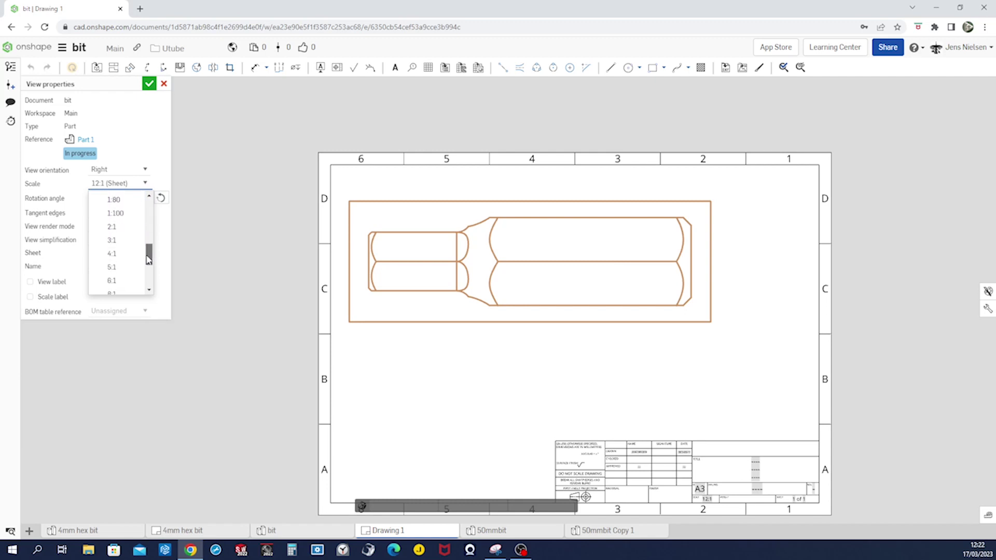
pyautogui.moveTo(149, 260); pyautogui.dragTo(149, 262)
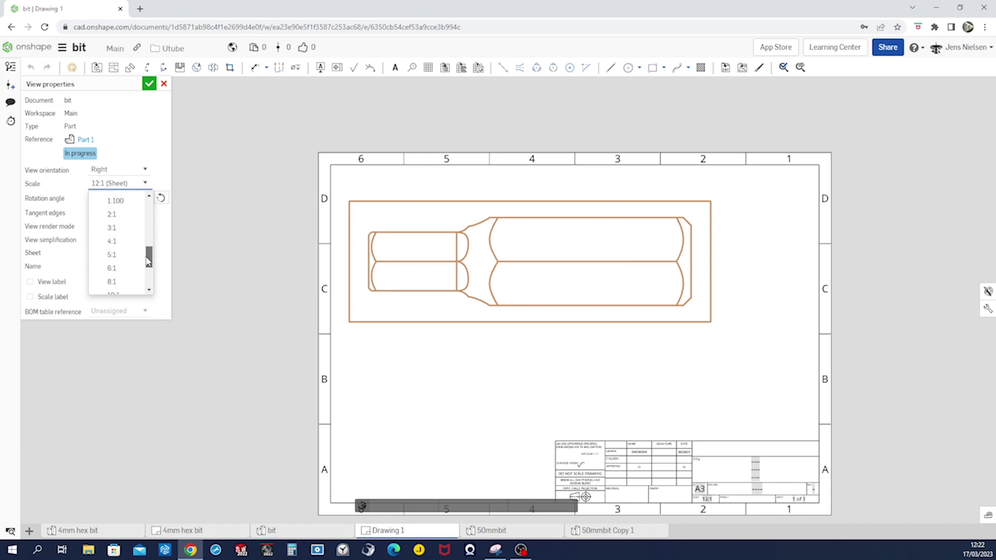
pyautogui.click(117, 268)
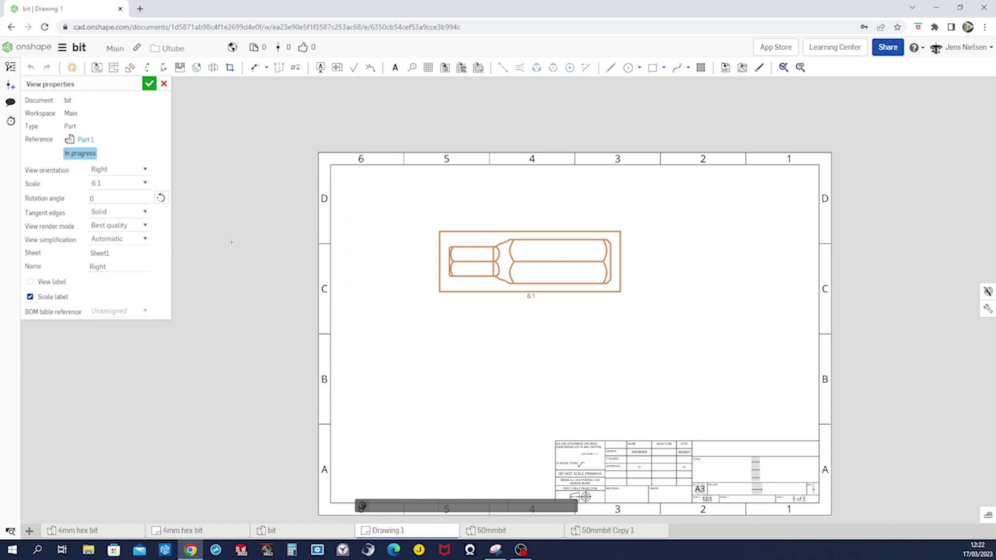
pyautogui.click(149, 84)
pyautogui.scroll(1, 502, 298)
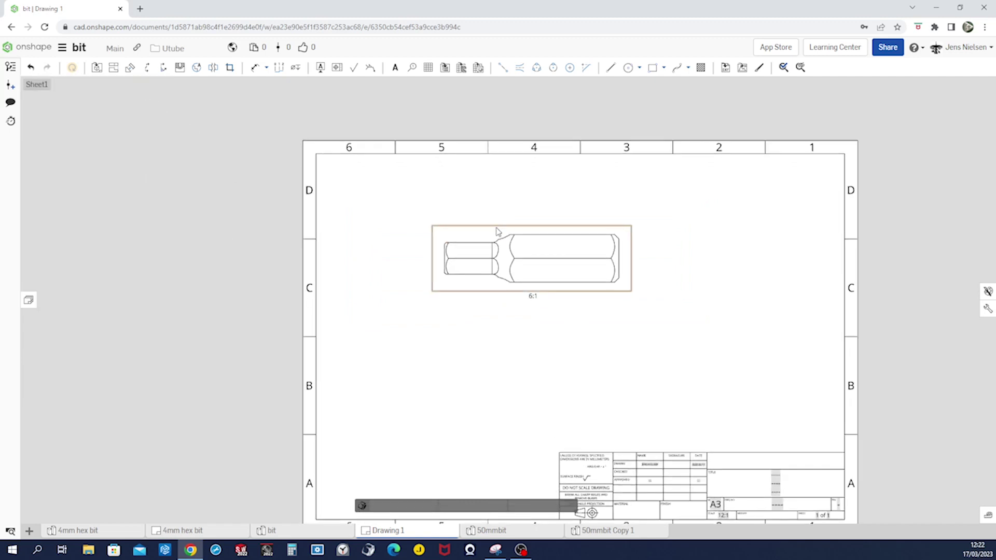
pyautogui.moveTo(497, 231); pyautogui.dragTo(439, 236)
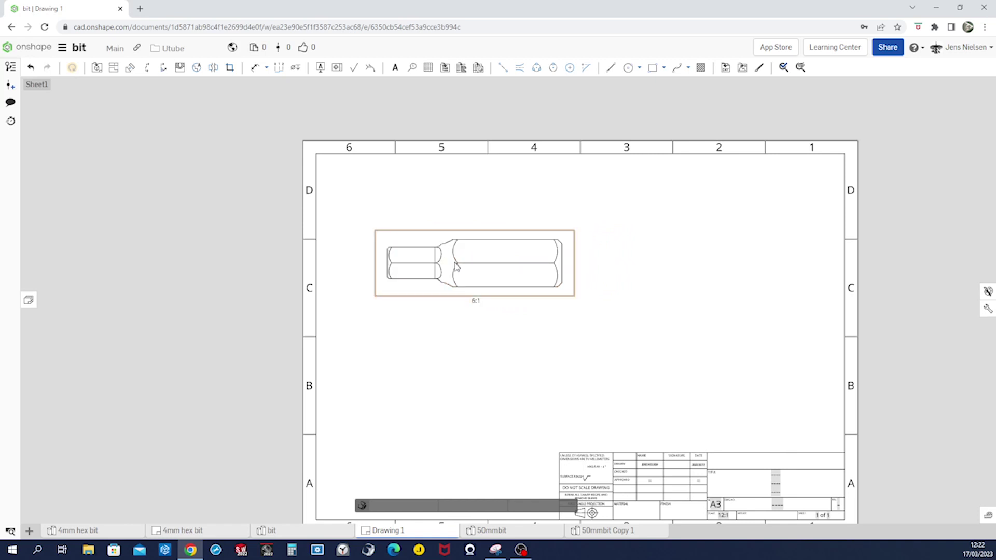
# - Project a second 6:1 view of the bit below the side view, fitting the sheet
pyautogui.press('f')
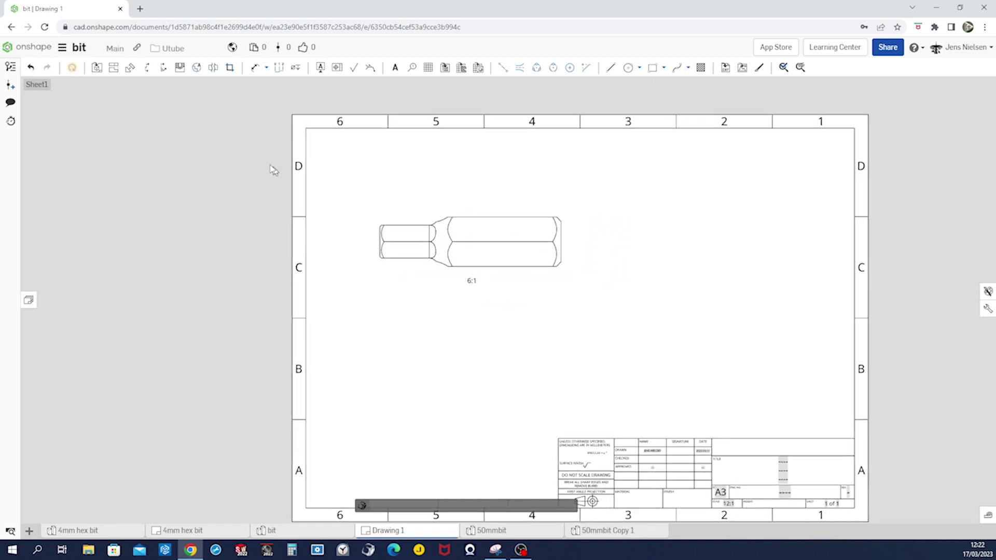
pyautogui.click(113, 75)
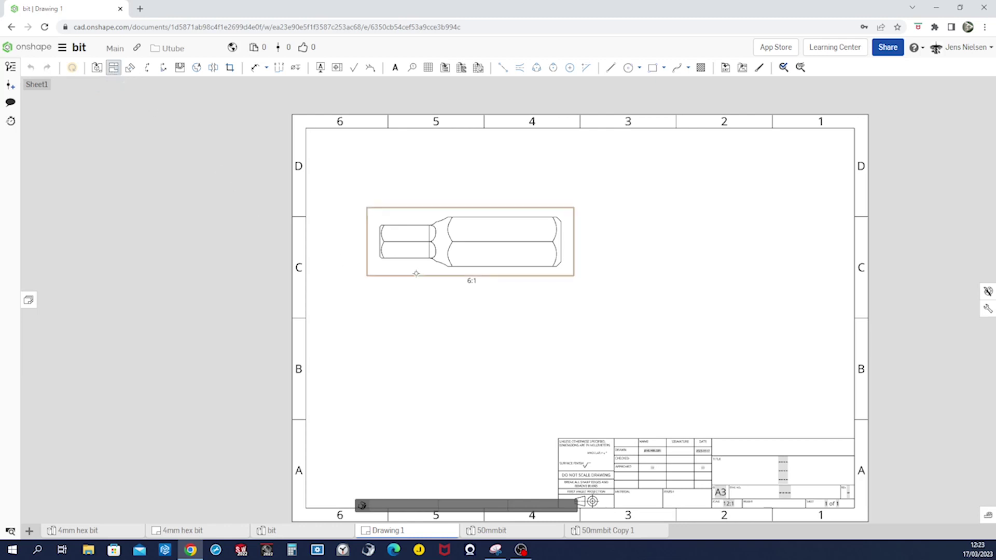
pyautogui.click(416, 273)
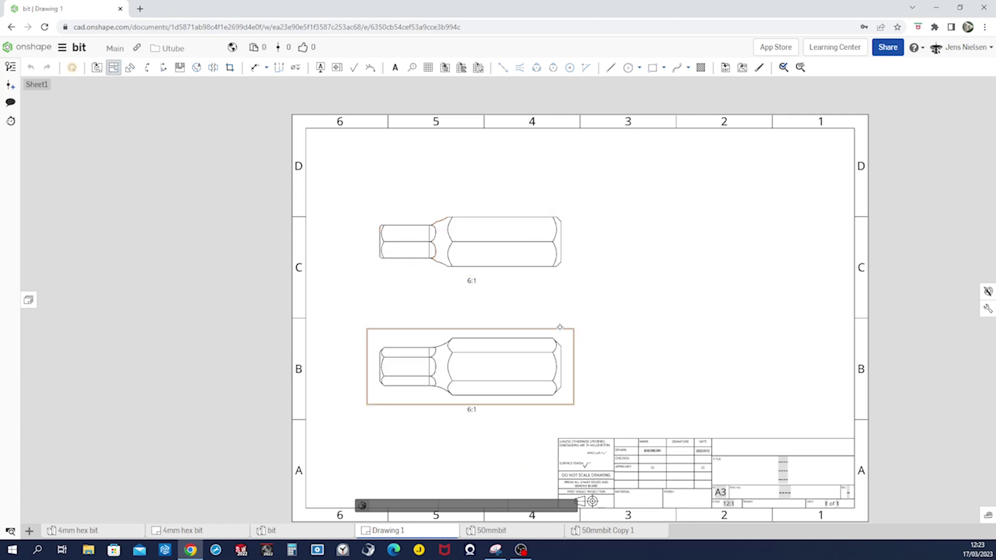
pyautogui.moveTo(676, 289); pyautogui.dragTo(666, 288, button='middle')
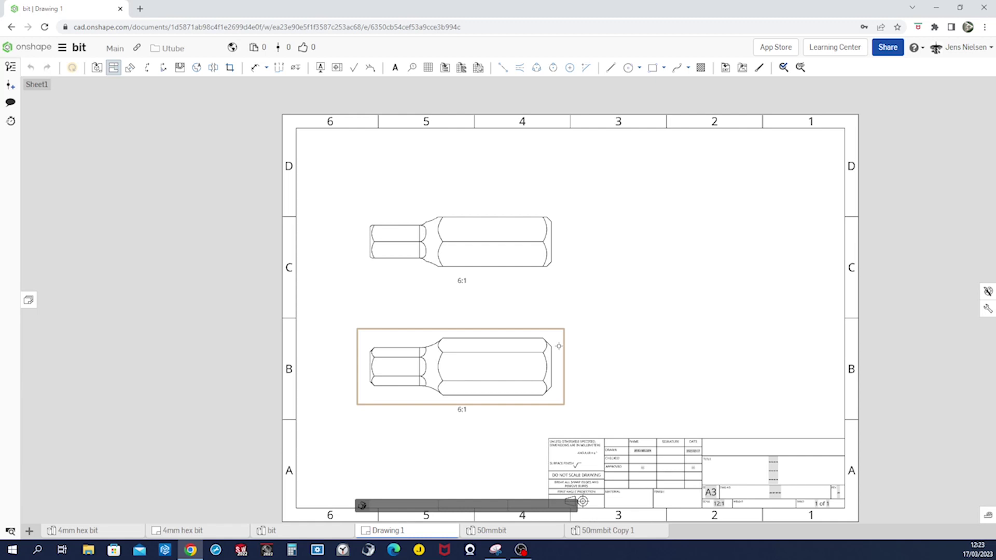
pyautogui.press('f')
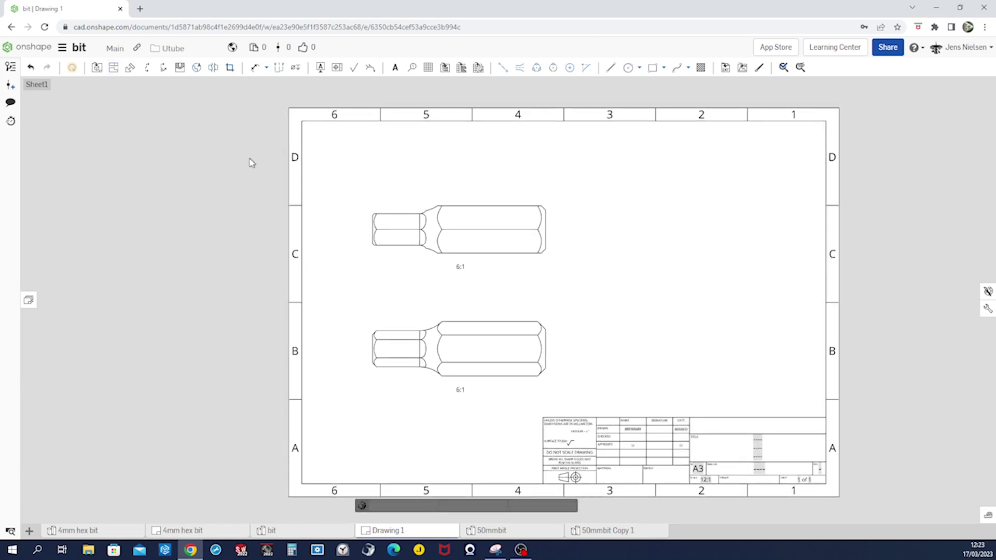
# - Project an isometric view from the lower view and move it up-right, clear of the title block
pyautogui.click(551, 382)
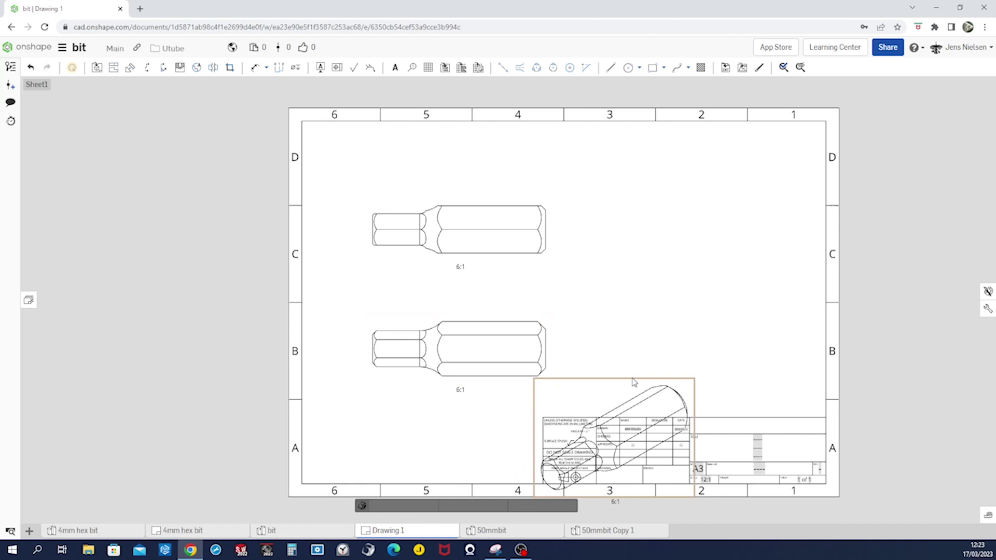
pyautogui.moveTo(633, 382); pyautogui.dragTo(736, 232)
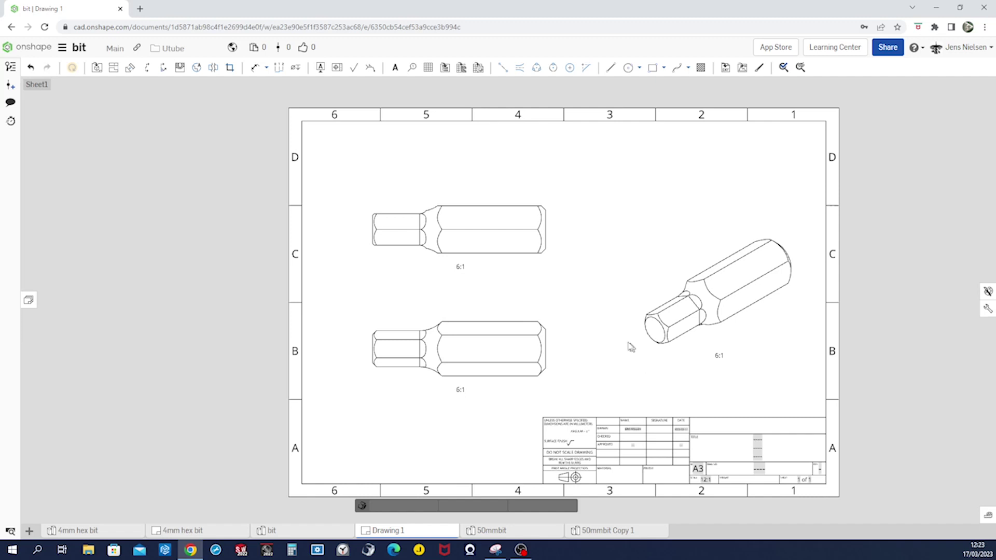
pyautogui.scroll(3, 628, 345)
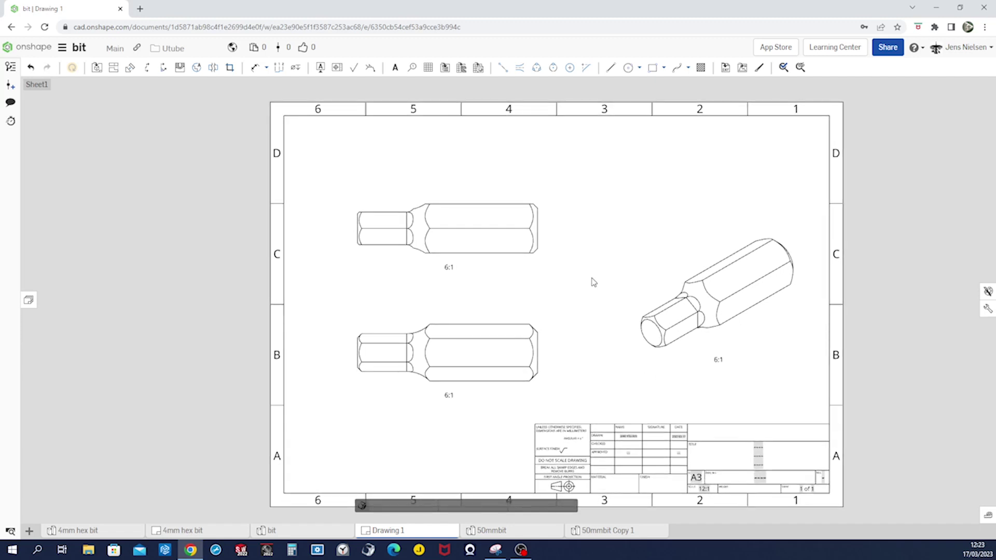
pyautogui.press('d')
# - Dimension the lower view's overall length between its end edges as 22
pyautogui.scroll(2, 591, 277)
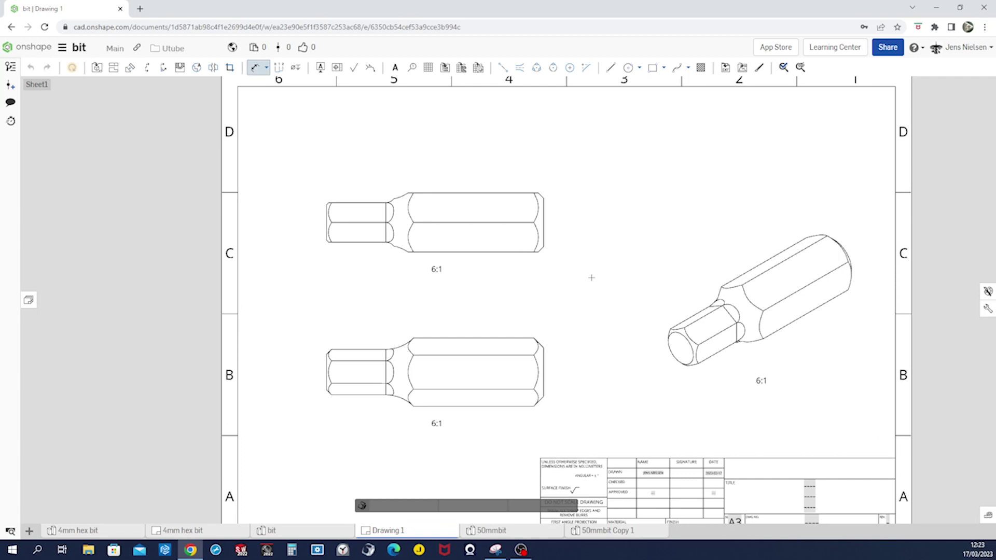
pyautogui.scroll(-3, 592, 278)
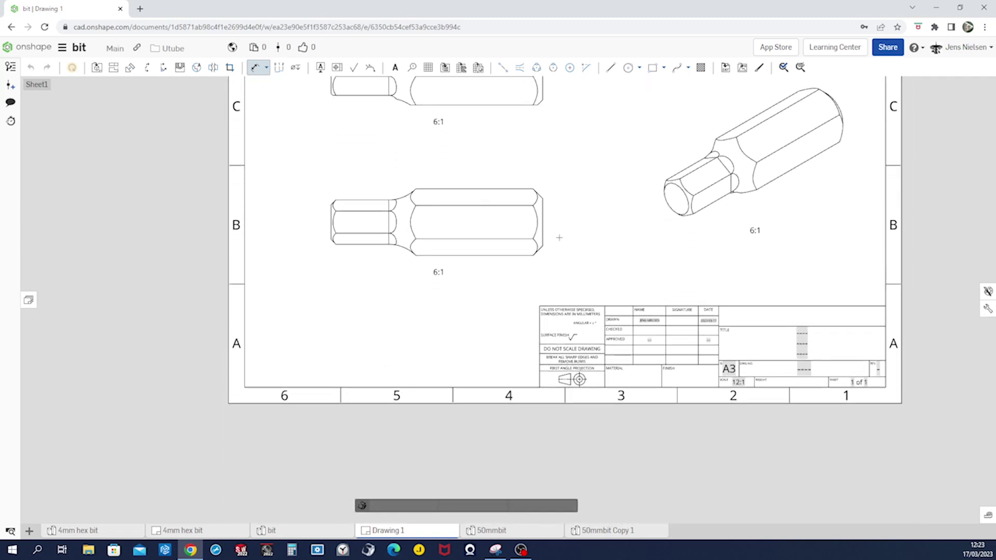
pyautogui.click(543, 232)
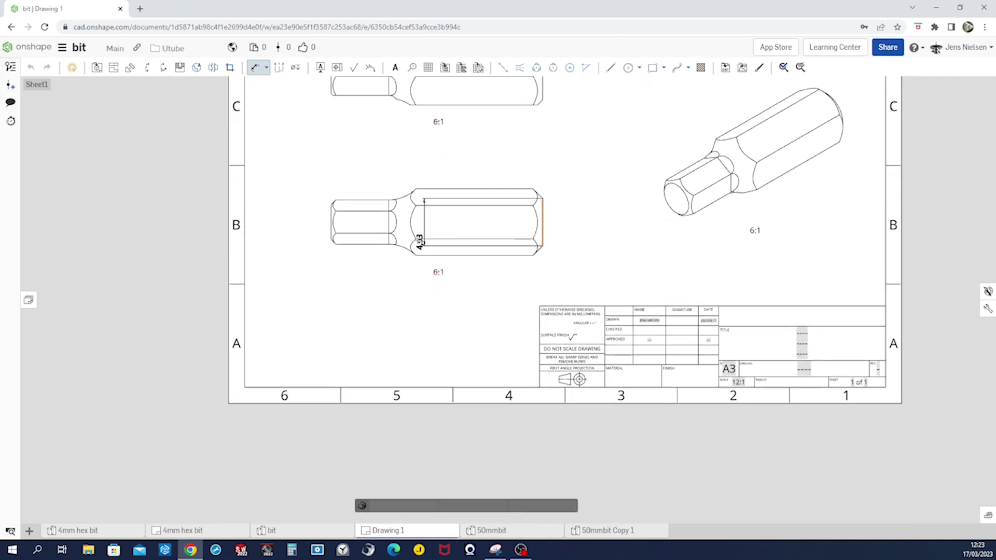
pyautogui.scroll(2, 340, 231)
pyautogui.click(349, 227)
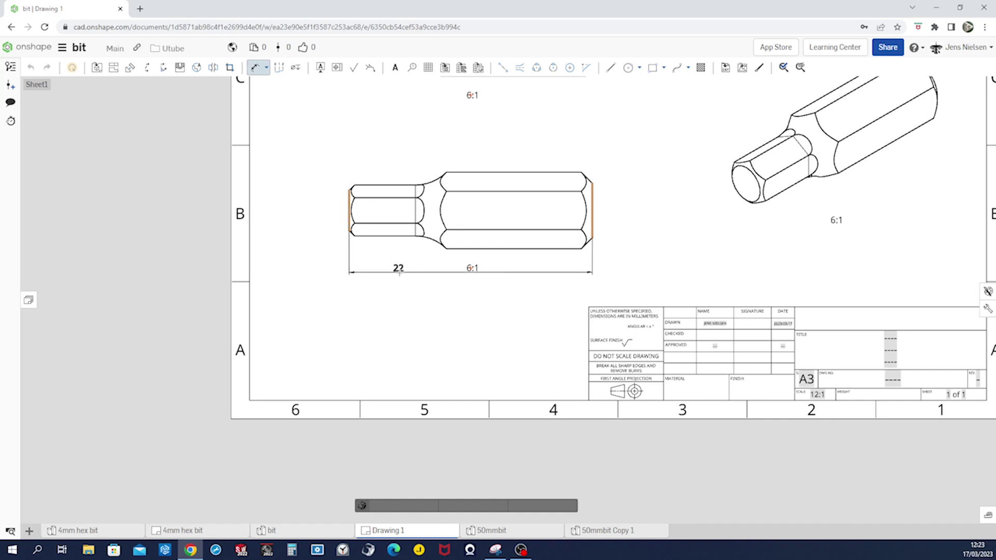
pyautogui.click(449, 292)
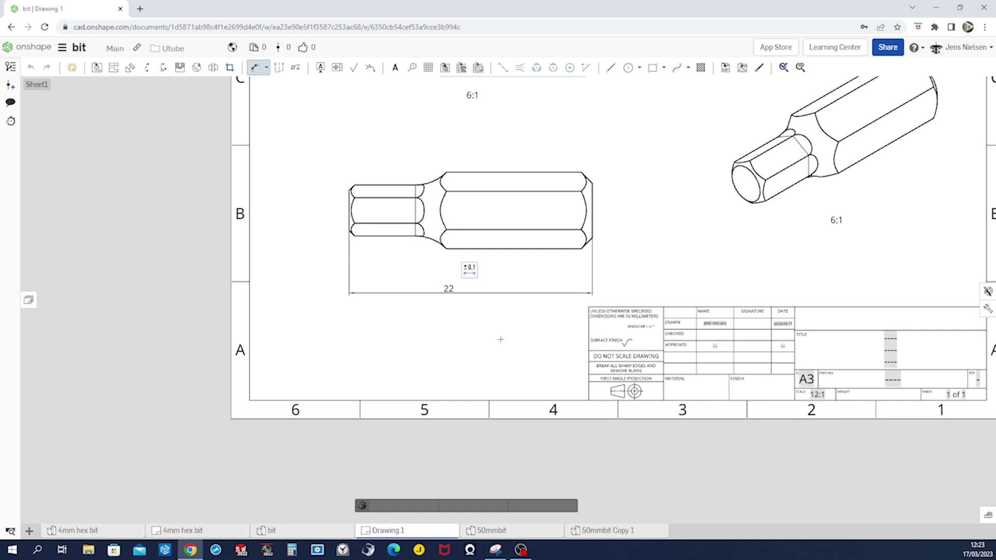
# - Add across-flats dimensions on the upper view: 6 for the large hex, 4 for the small hex
pyautogui.scroll(-4, 501, 339)
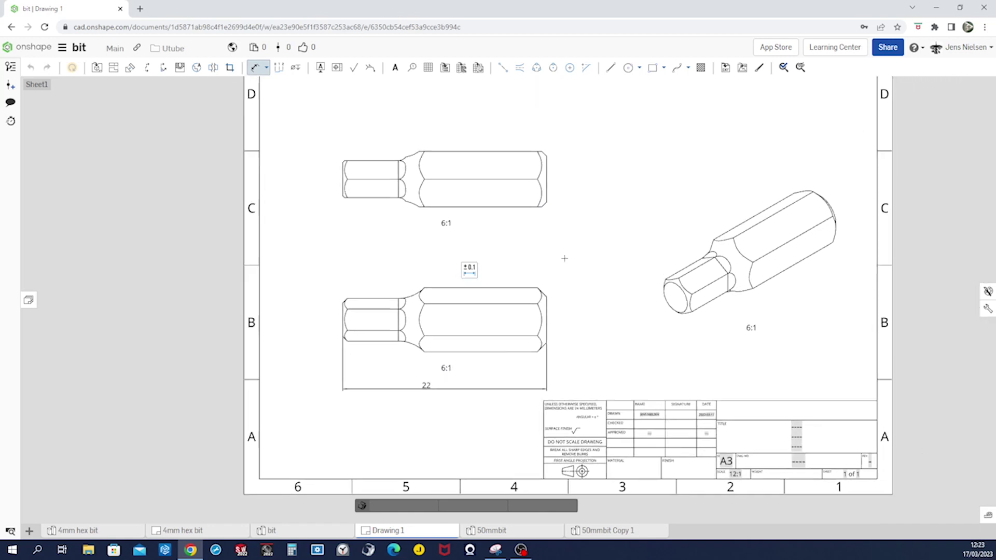
pyautogui.click(525, 235)
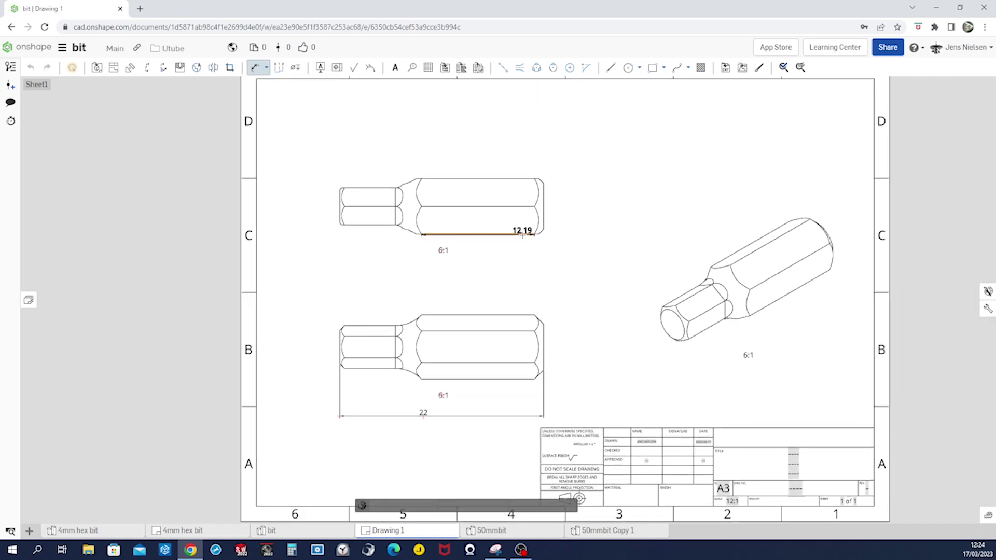
pyautogui.click(522, 180)
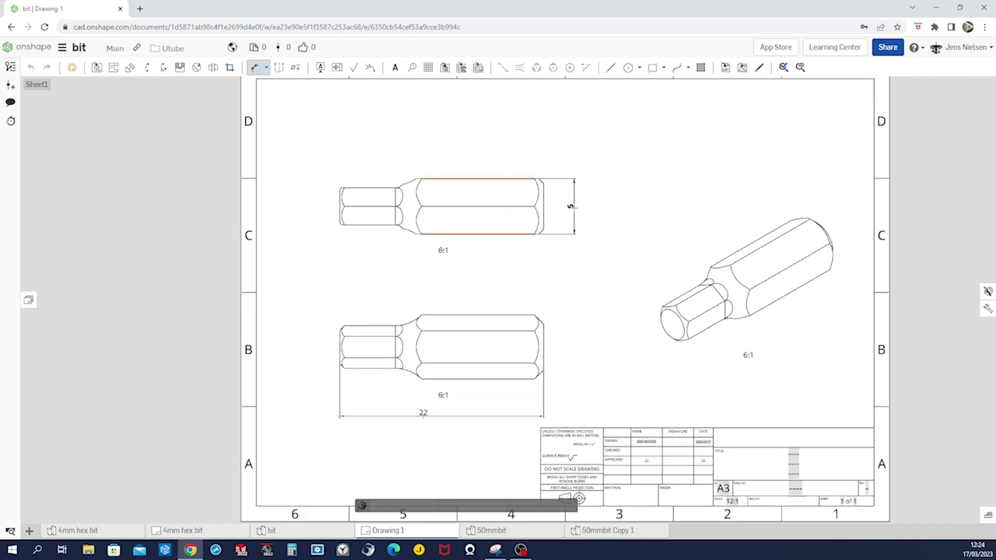
pyautogui.click(575, 206)
pyautogui.scroll(3, 498, 251)
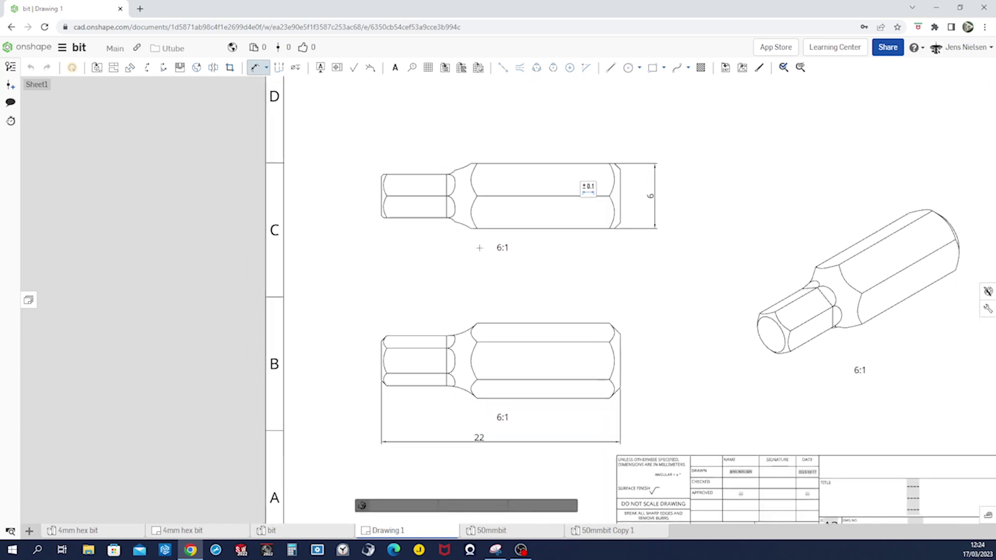
pyautogui.click(412, 237)
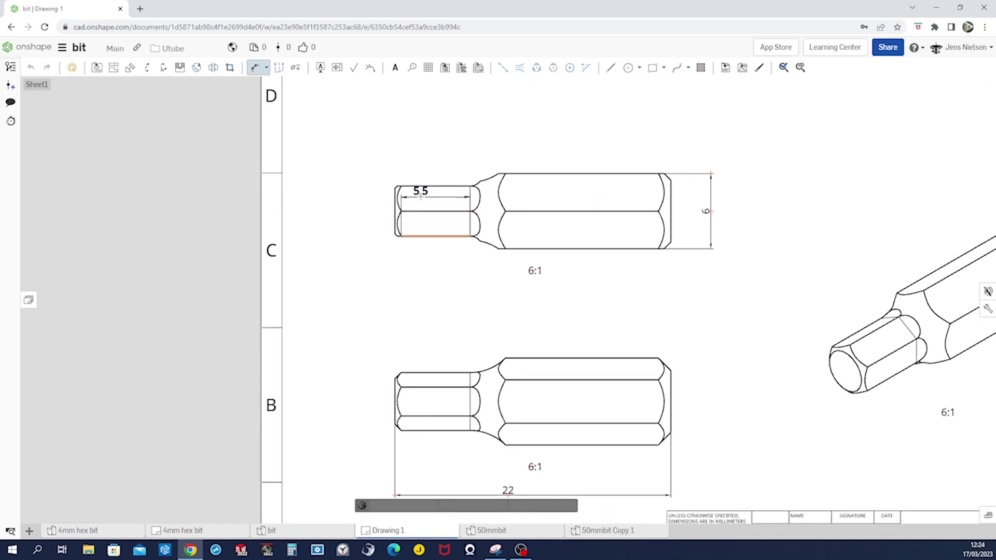
pyautogui.click(423, 186)
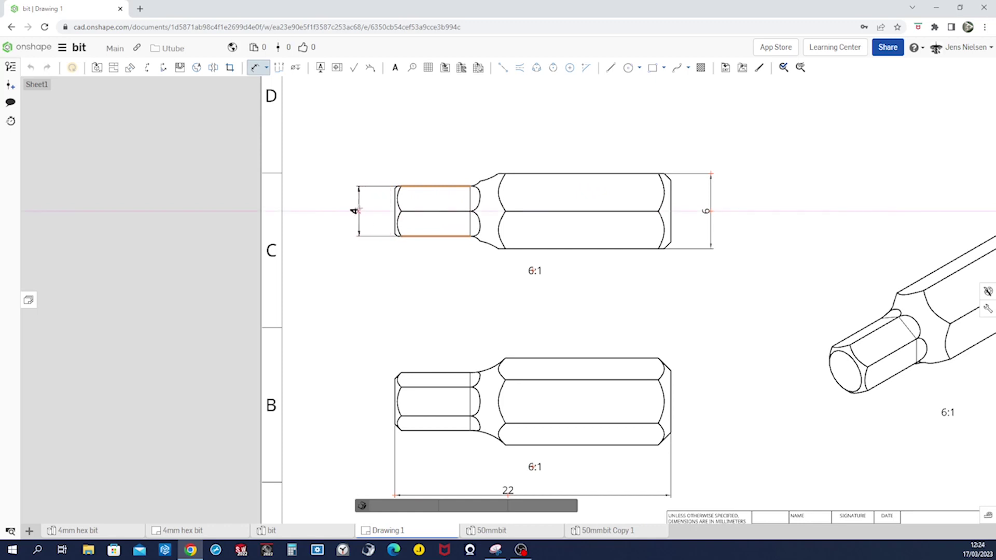
pyautogui.click(355, 210)
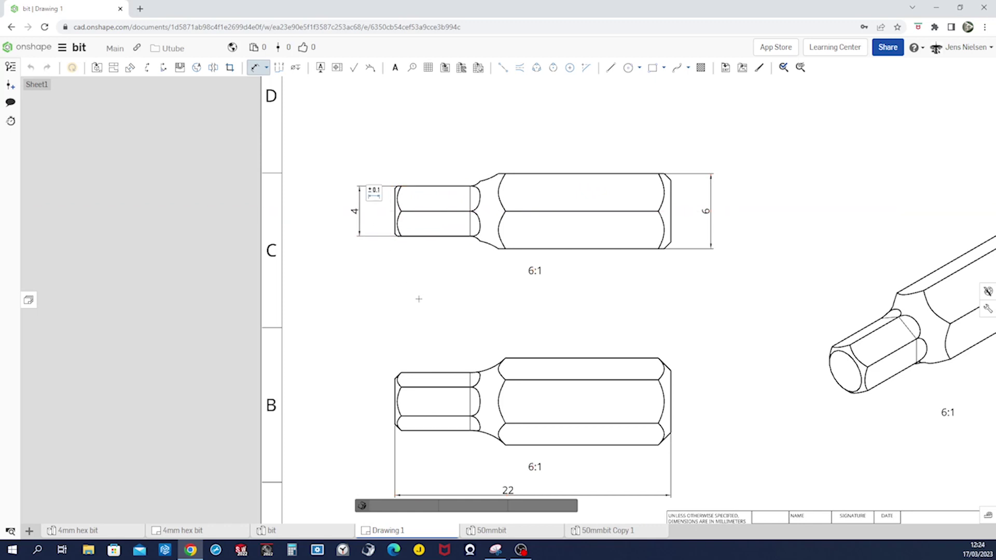
pyautogui.scroll(-2, 419, 299)
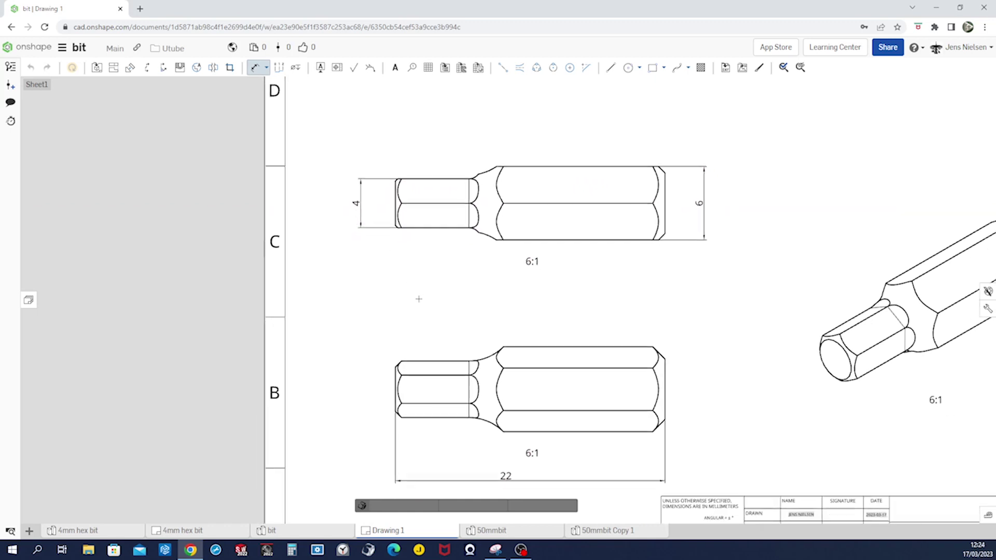
pyautogui.scroll(-2, 419, 299)
pyautogui.scroll(-1, 418, 299)
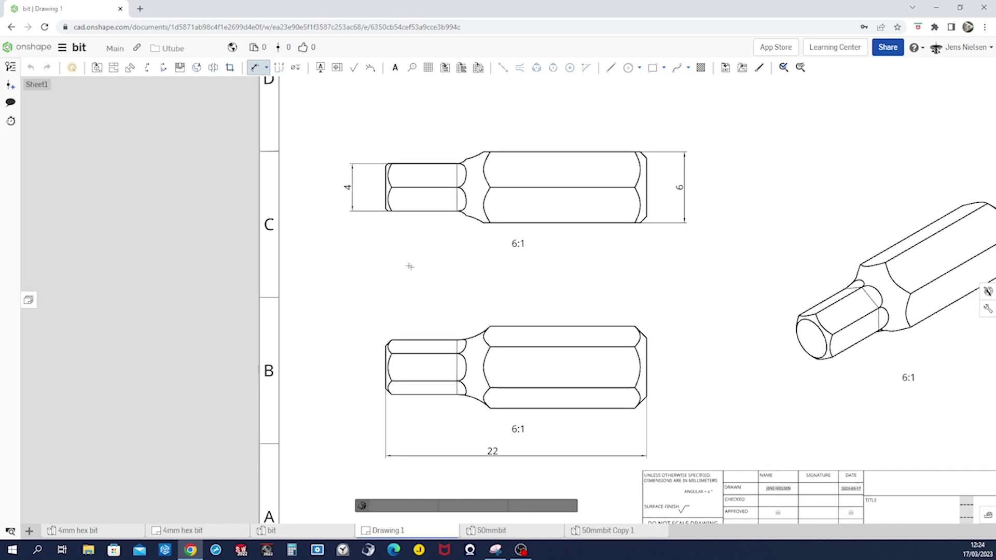
# - Switch to chamfer dimensions and label the wide-end chamfer 1 X 45,0°
pyautogui.click(266, 68)
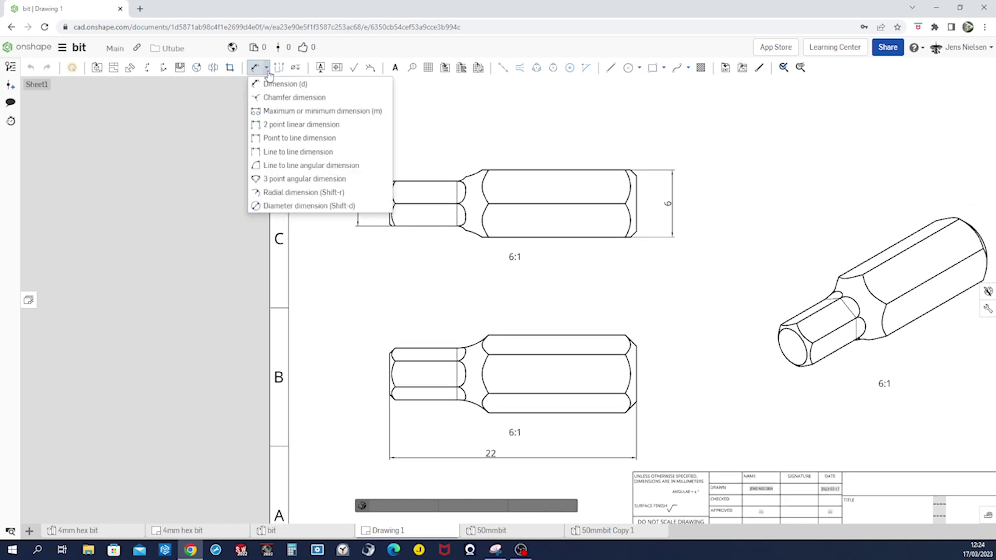
pyautogui.click(279, 97)
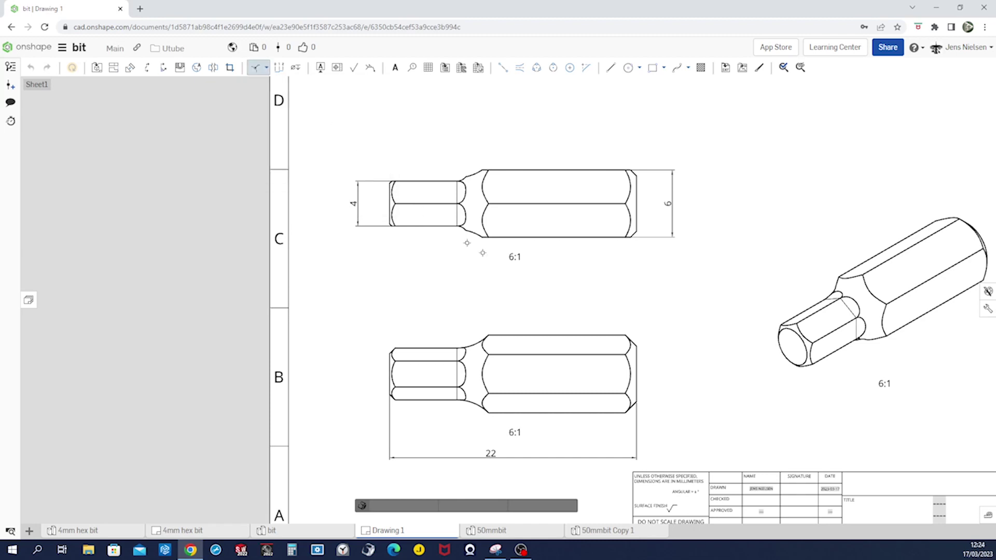
pyautogui.scroll(5, 693, 343)
pyautogui.scroll(4, 693, 342)
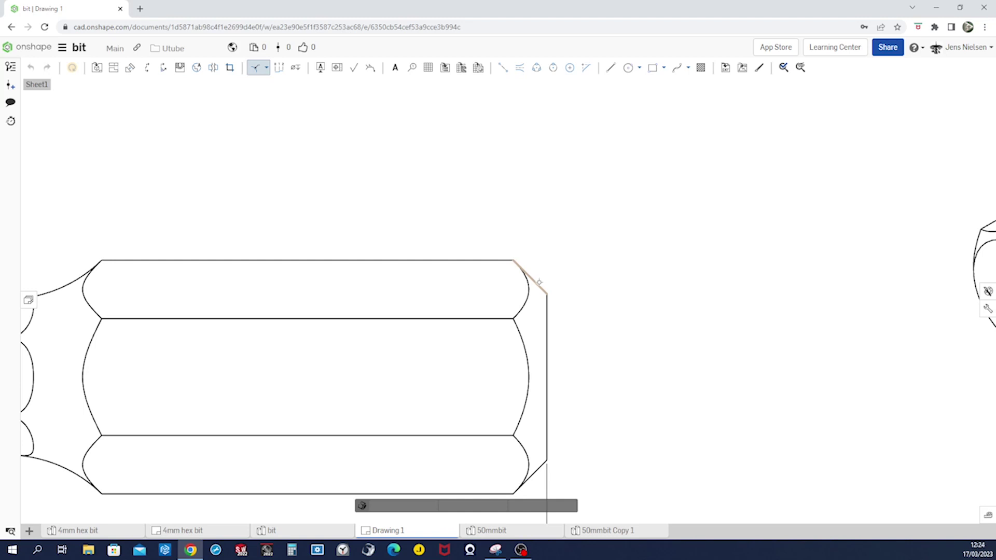
pyautogui.click(551, 298)
pyautogui.click(547, 312)
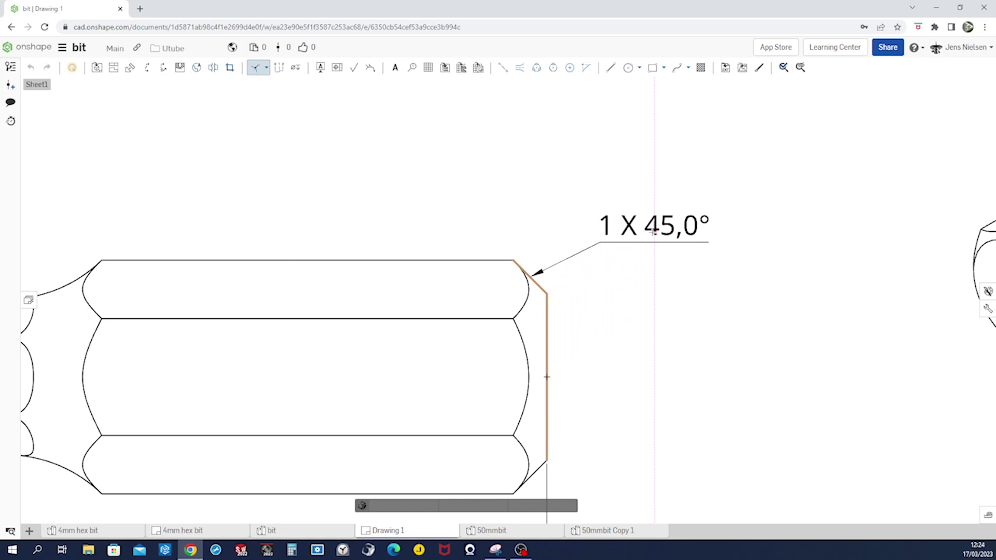
pyautogui.click(653, 232)
# - Label the tip chamfer 0,5 X 45,0° on the lower view
pyautogui.scroll(-3, 652, 289)
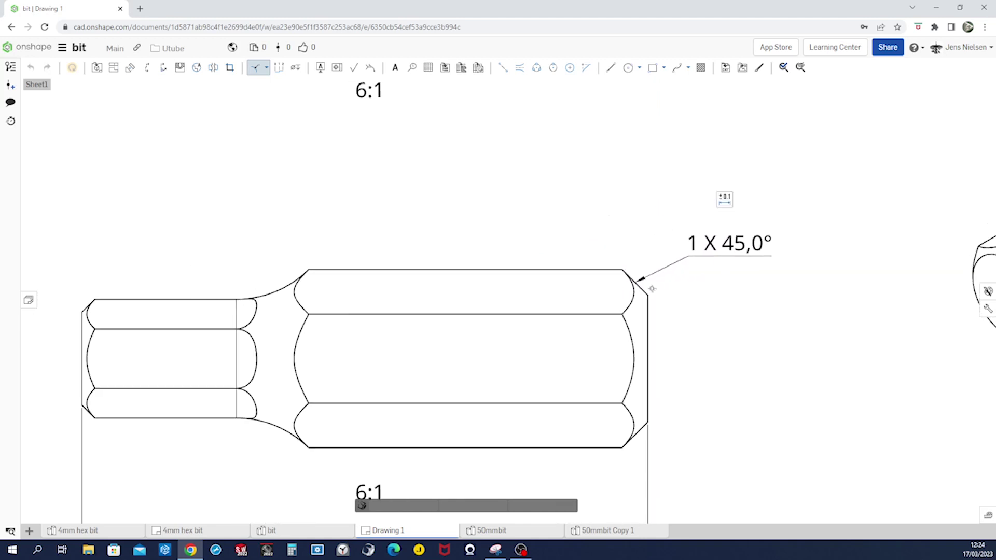
pyautogui.scroll(-2, 652, 289)
pyautogui.scroll(2, 333, 207)
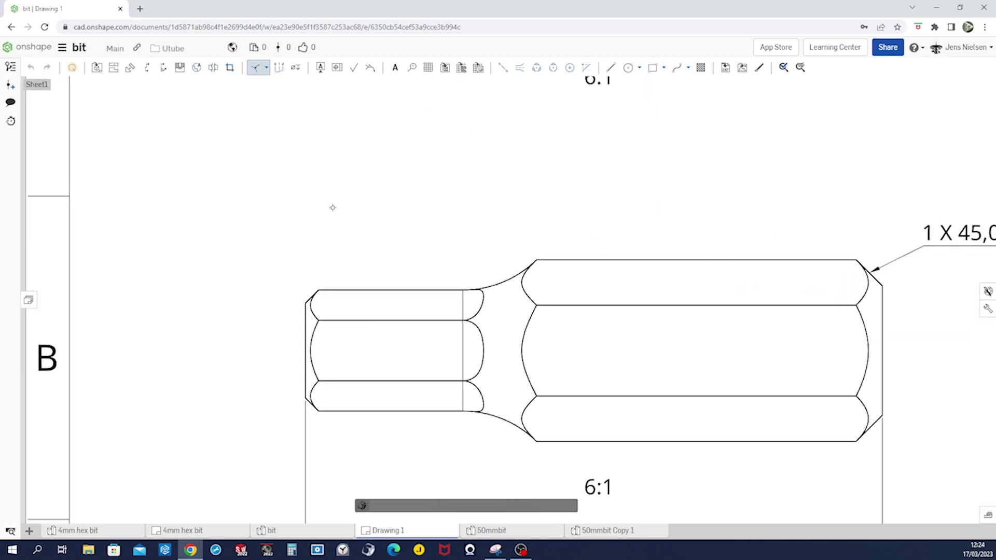
pyautogui.scroll(2, 331, 206)
pyautogui.scroll(3, 269, 271)
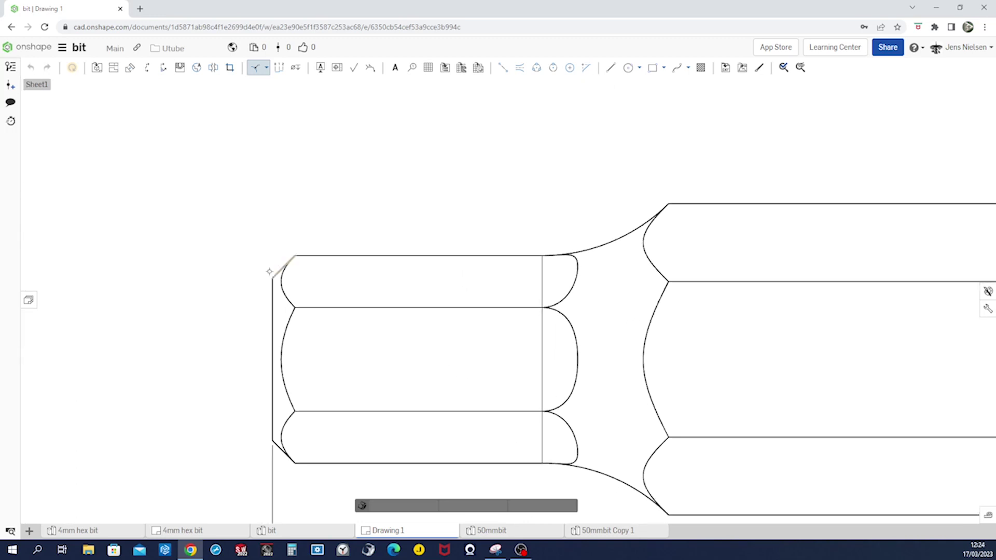
pyautogui.click(278, 275)
pyautogui.click(273, 290)
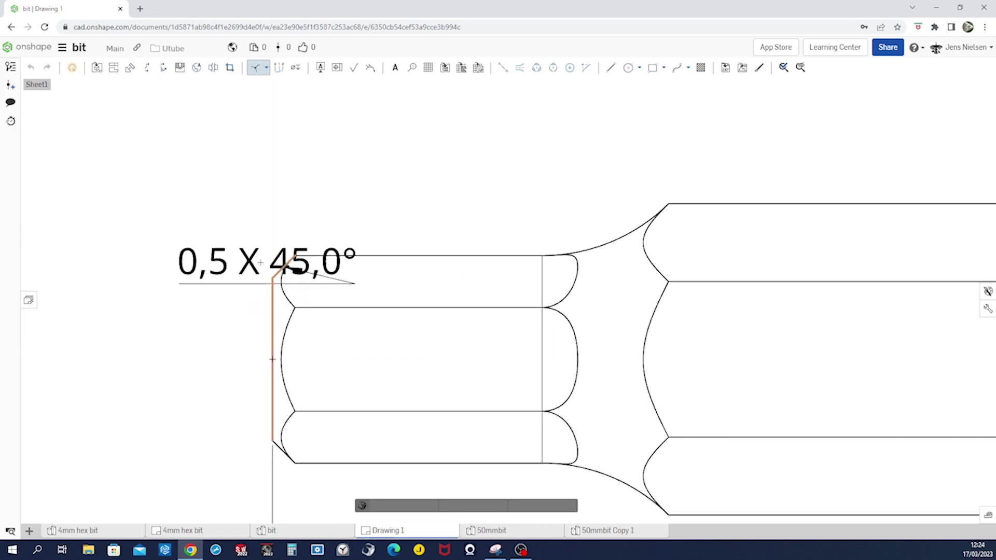
pyautogui.click(154, 206)
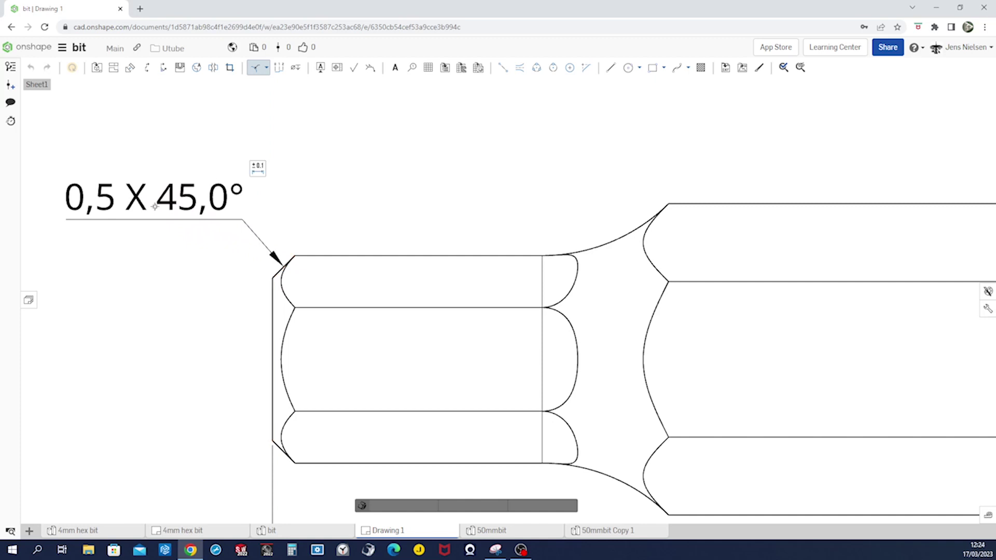
pyautogui.scroll(-1, 397, 181)
pyautogui.scroll(-3, 400, 186)
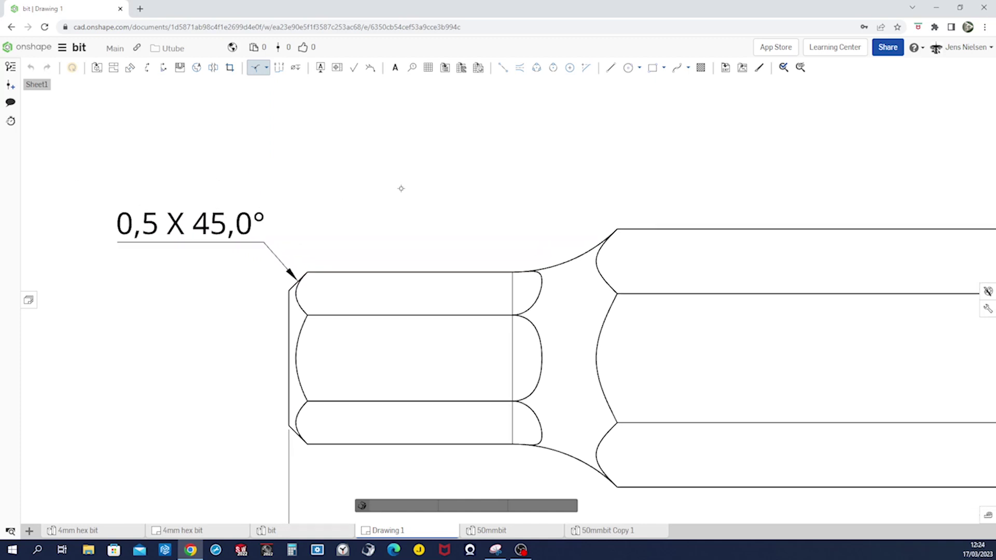
pyautogui.scroll(-1, 401, 189)
pyautogui.scroll(-5, 401, 188)
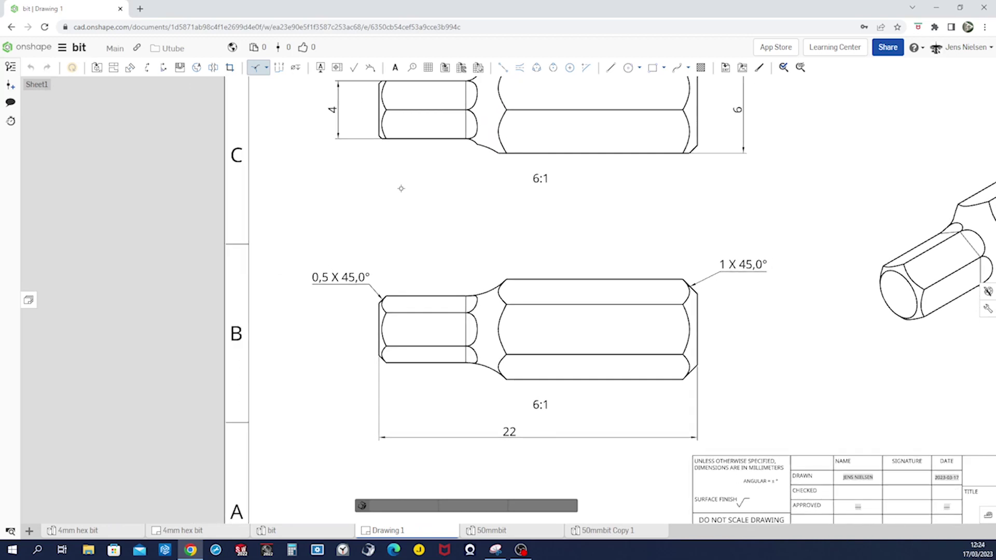
# - Dimension the narrow hex shank's length as 6, placed below the upper view
pyautogui.press('d')
pyautogui.scroll(4, 378, 169)
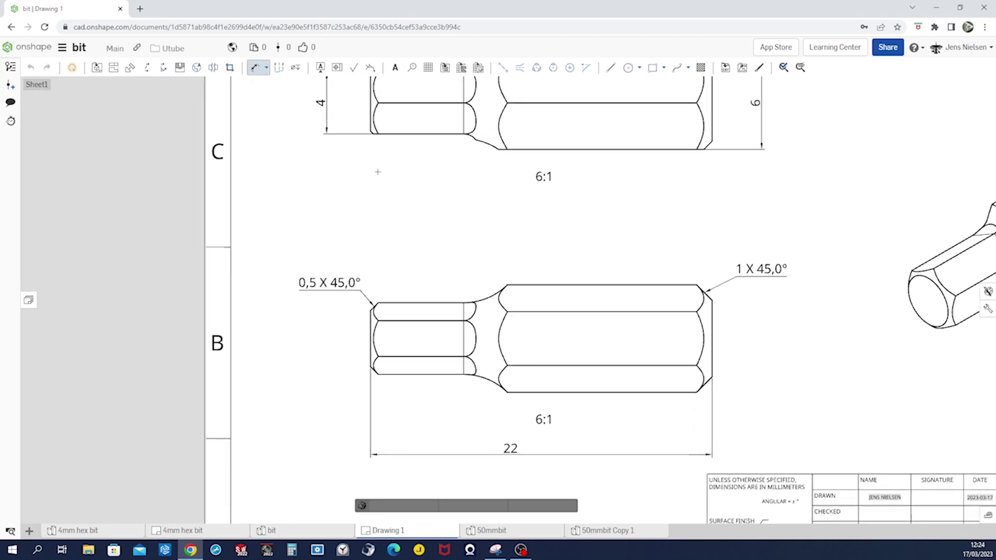
pyautogui.click(365, 160)
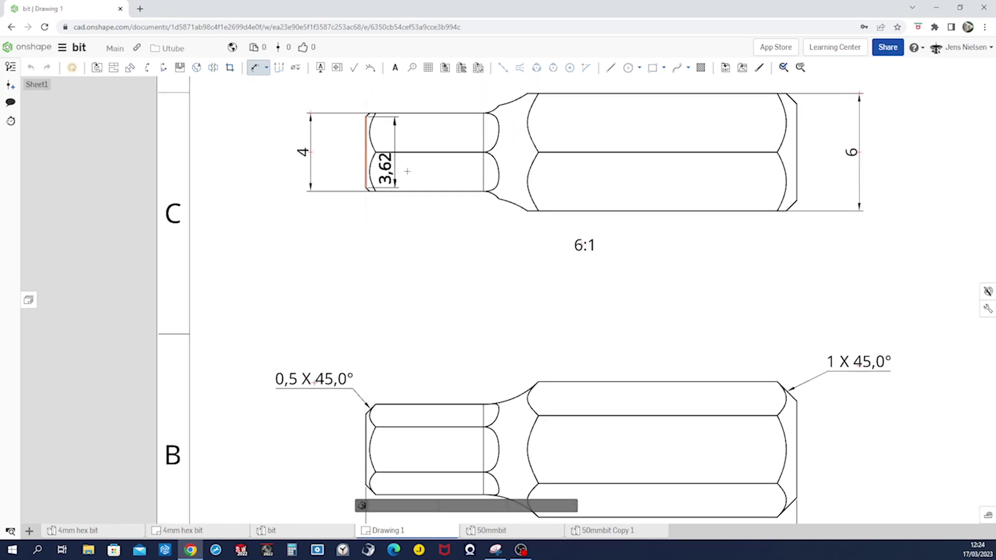
pyautogui.click(484, 179)
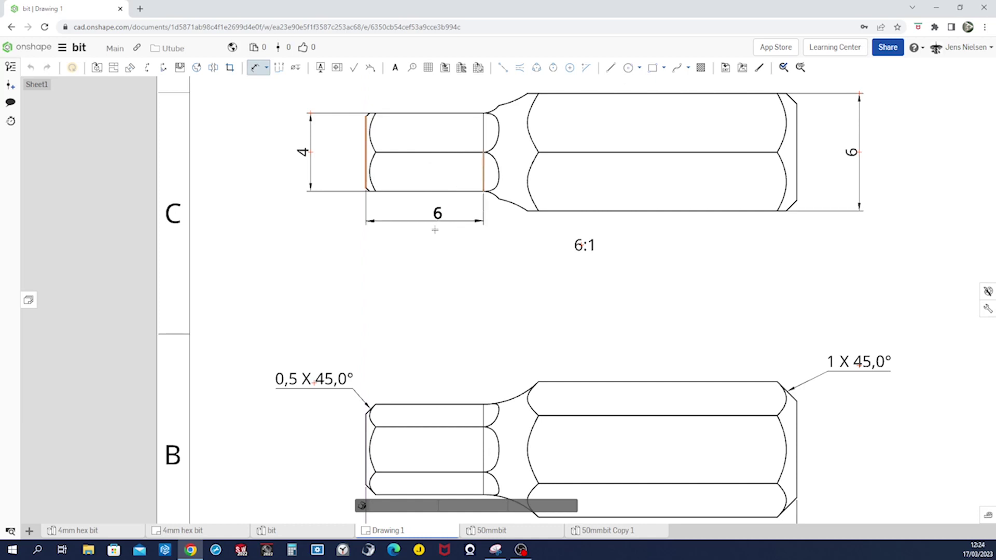
pyautogui.click(430, 251)
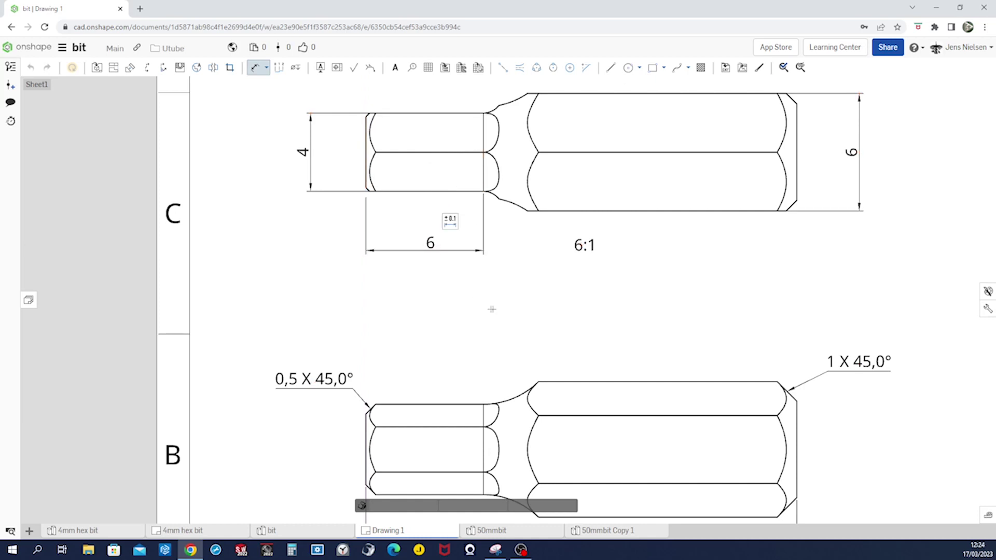
pyautogui.scroll(-2, 501, 311)
pyautogui.scroll(-3, 501, 310)
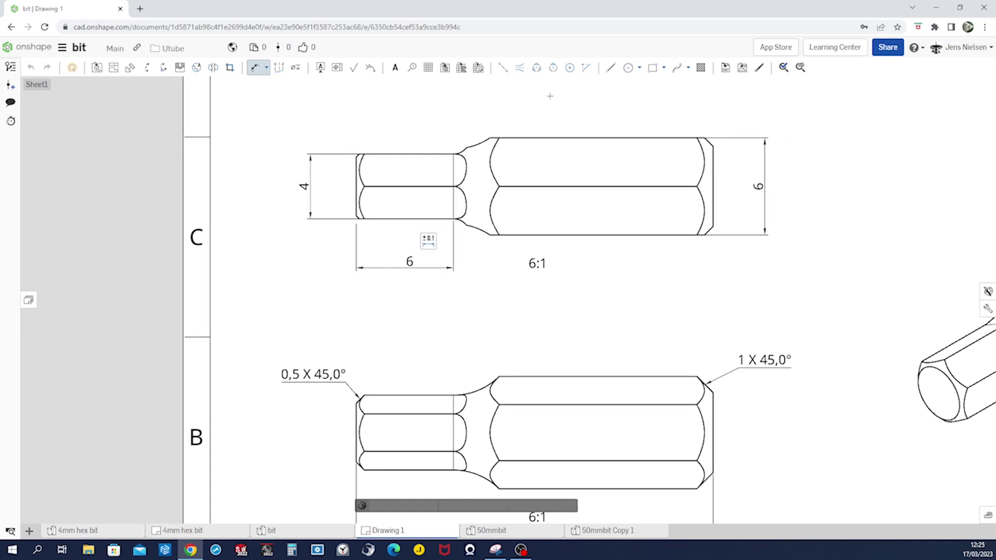
# - Add centre marks to the neck fillet arcs in both views and shorten their arms
pyautogui.click(569, 72)
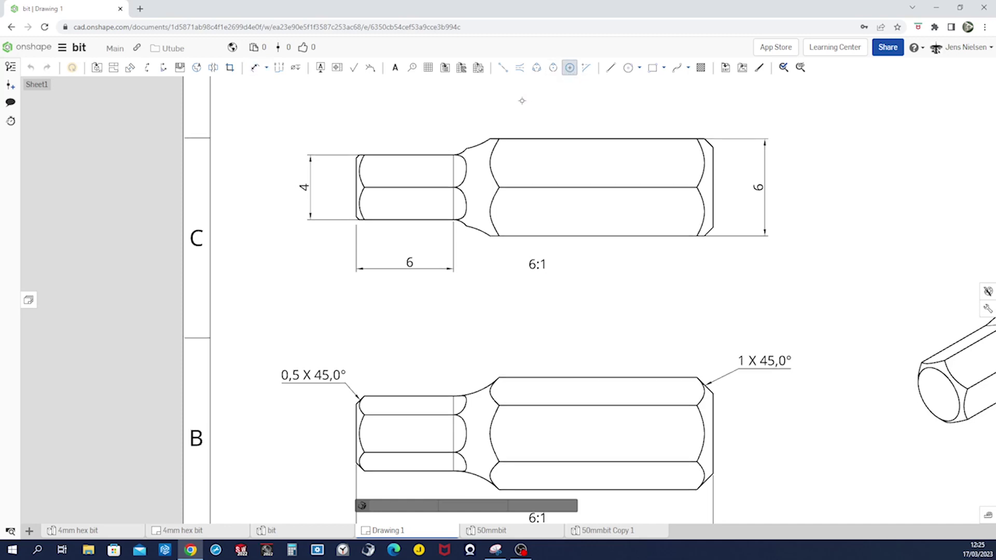
pyautogui.scroll(5, 522, 101)
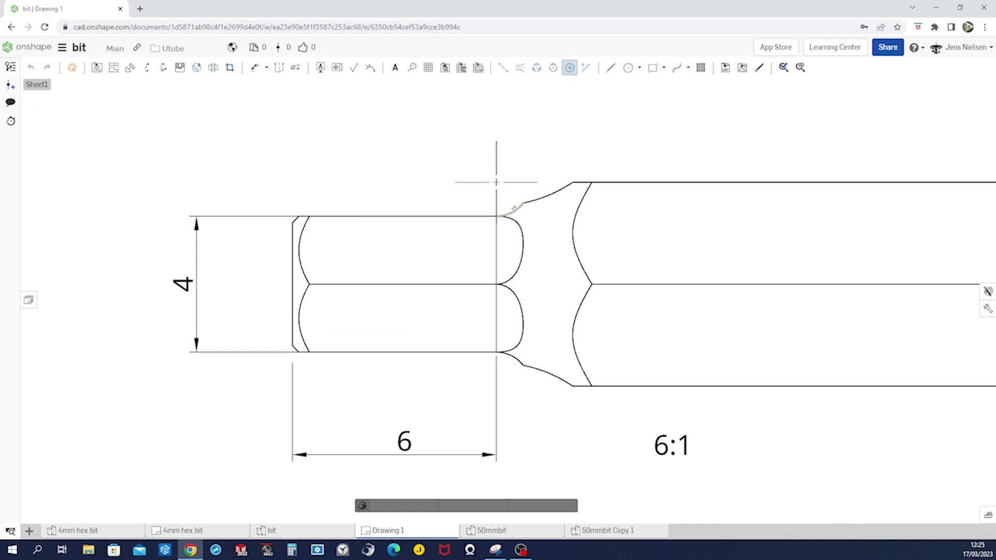
pyautogui.scroll(-5, 517, 271)
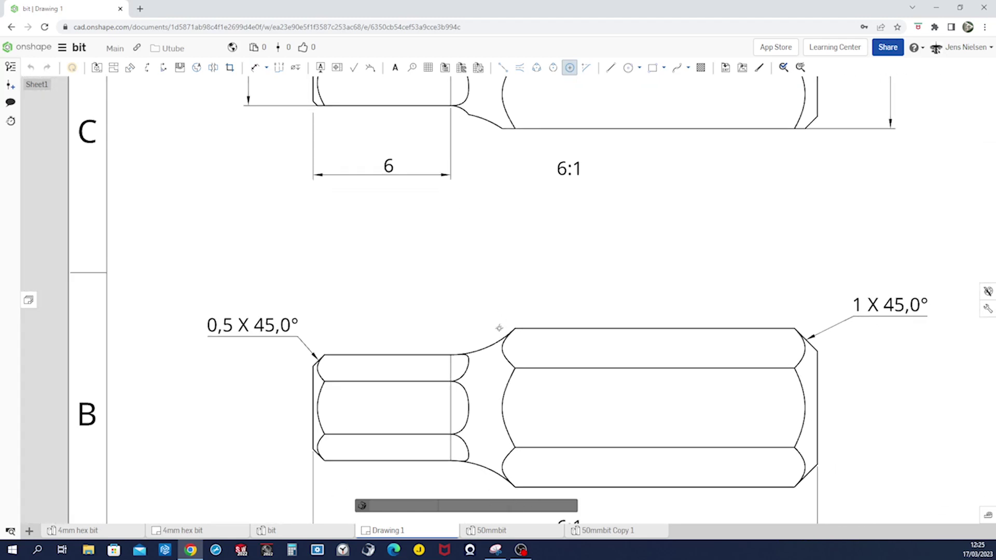
pyautogui.scroll(-3, 569, 273)
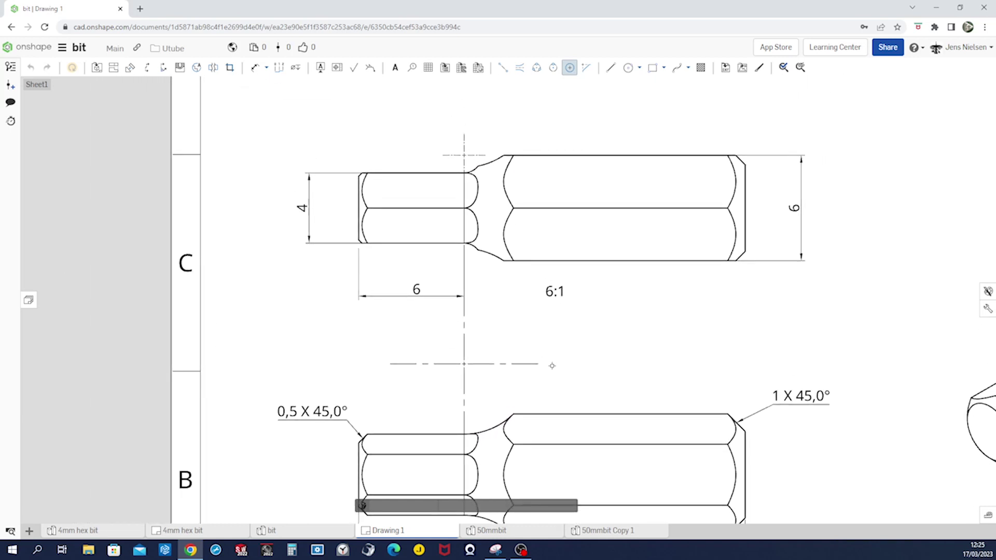
pyautogui.press('Escape')
pyautogui.click(539, 366)
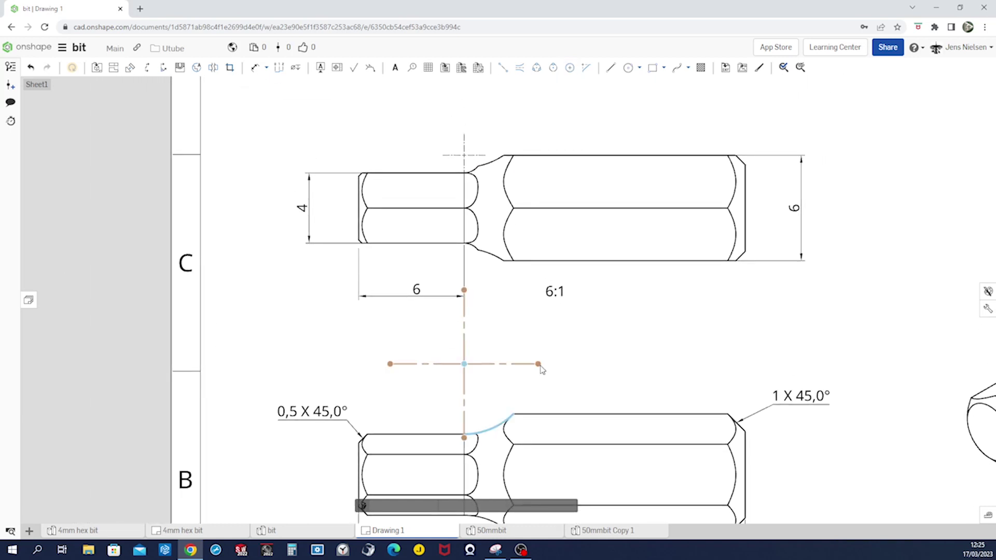
pyautogui.moveTo(540, 365); pyautogui.dragTo(503, 368)
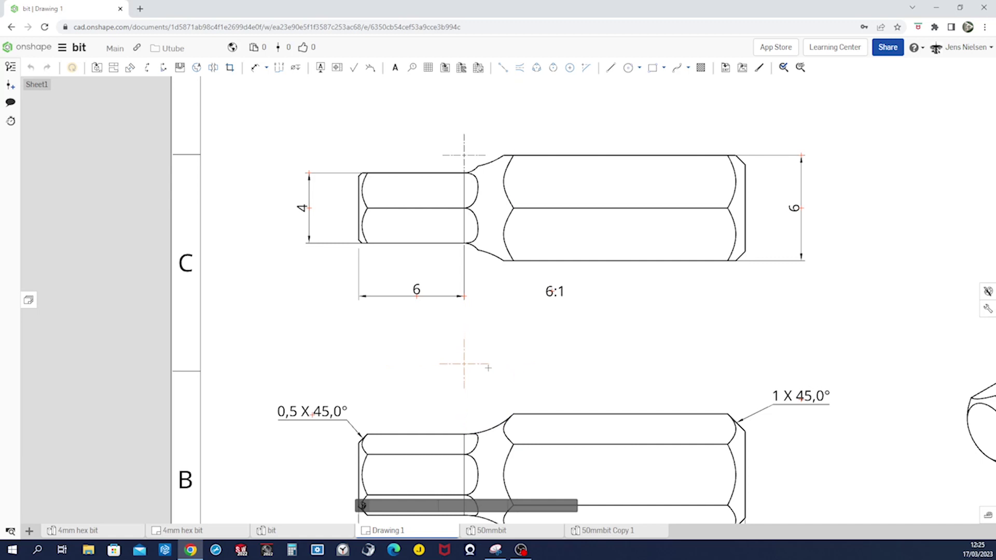
pyautogui.scroll(2, 498, 161)
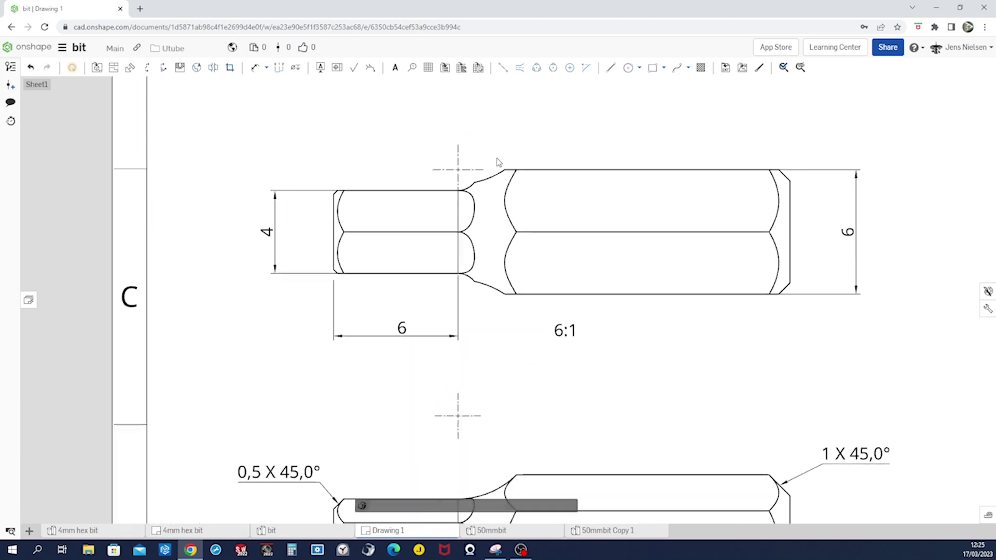
pyautogui.click(480, 175)
pyautogui.moveTo(482, 175); pyautogui.dragTo(462, 175)
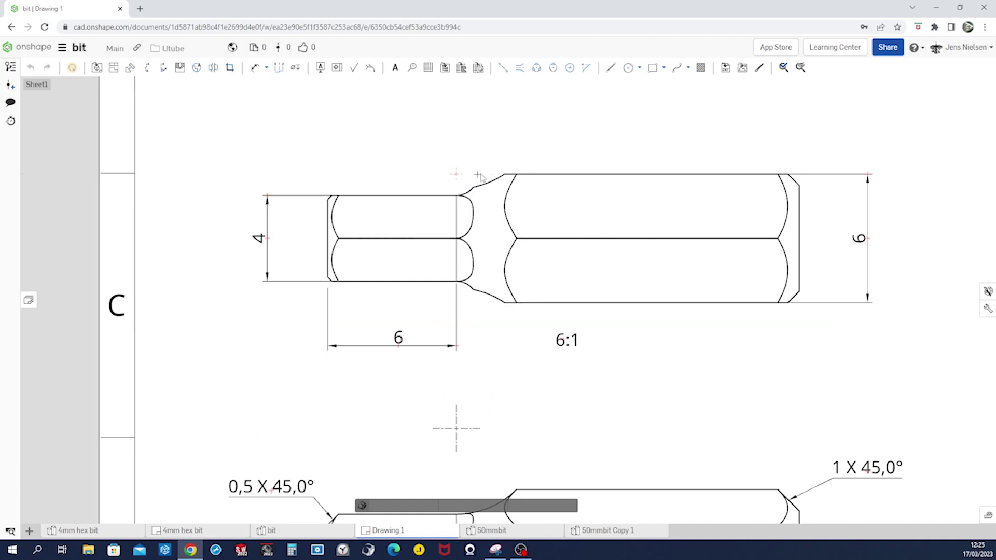
# - Add radius dimensions R1 on the upper view's neck fillet and R4 on the lower view's shoulder
pyautogui.press('d')
pyautogui.scroll(4, 507, 140)
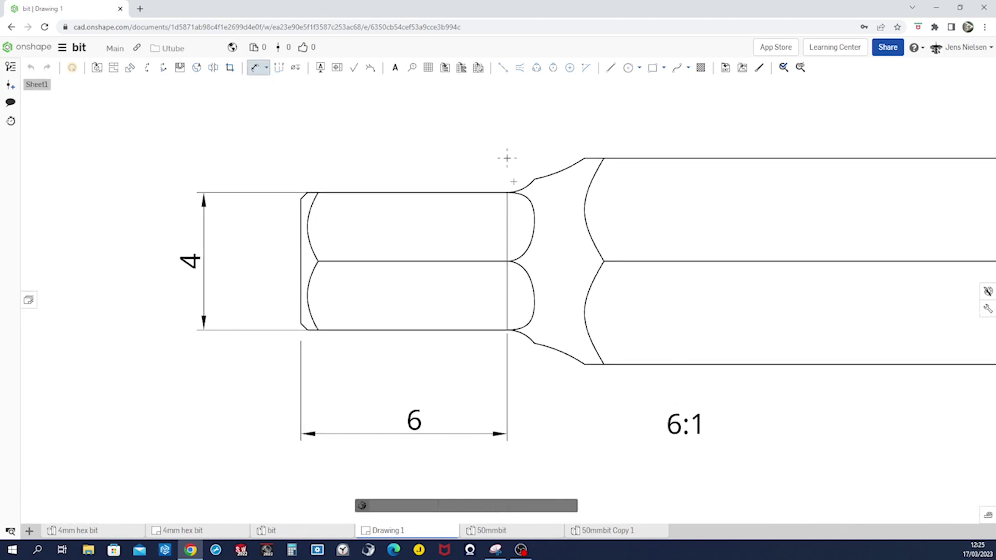
pyautogui.click(519, 187)
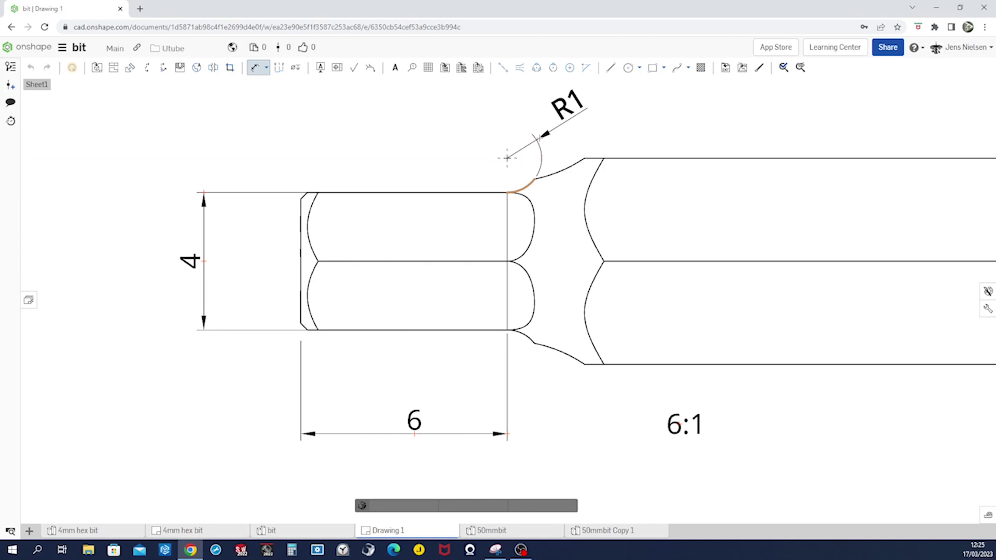
pyautogui.click(540, 138)
pyautogui.scroll(-4, 562, 147)
pyautogui.moveTo(565, 435); pyautogui.dragTo(525, 232, button='middle')
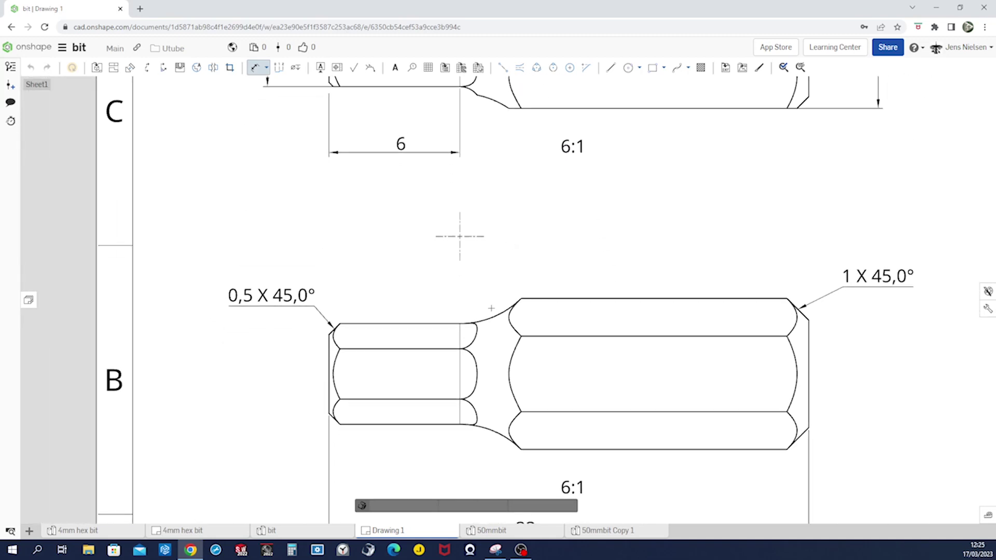
pyautogui.click(490, 315)
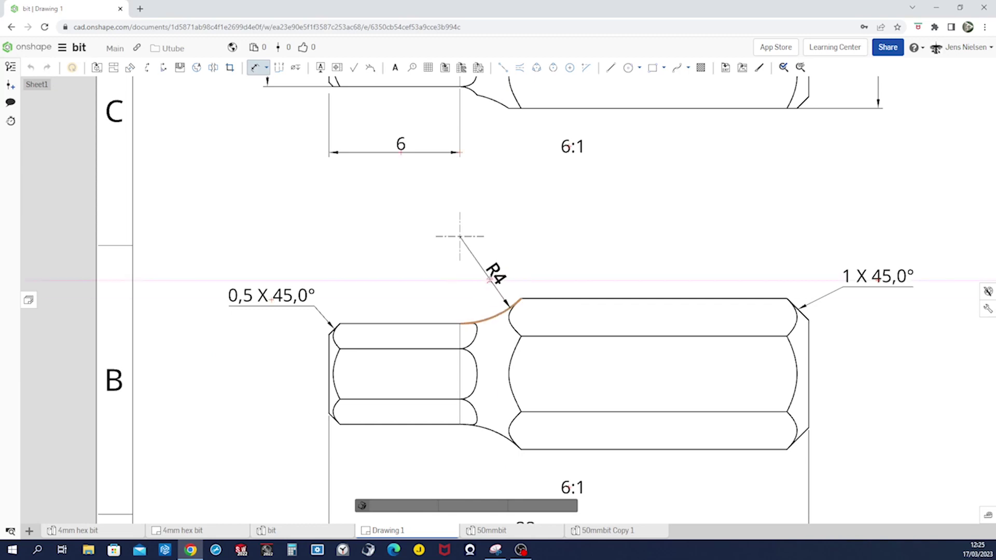
pyautogui.click(489, 280)
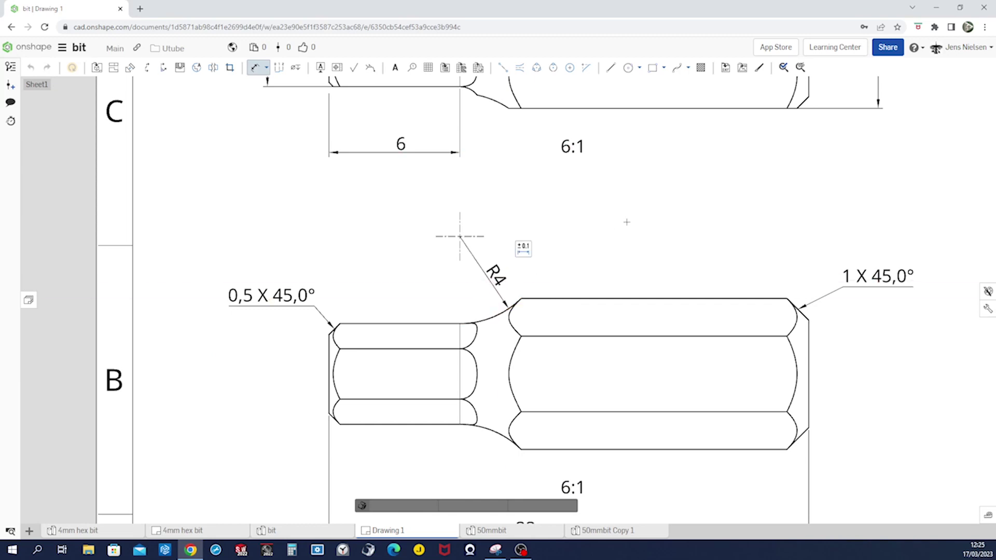
pyautogui.scroll(-2, 623, 224)
pyautogui.scroll(-5, 622, 225)
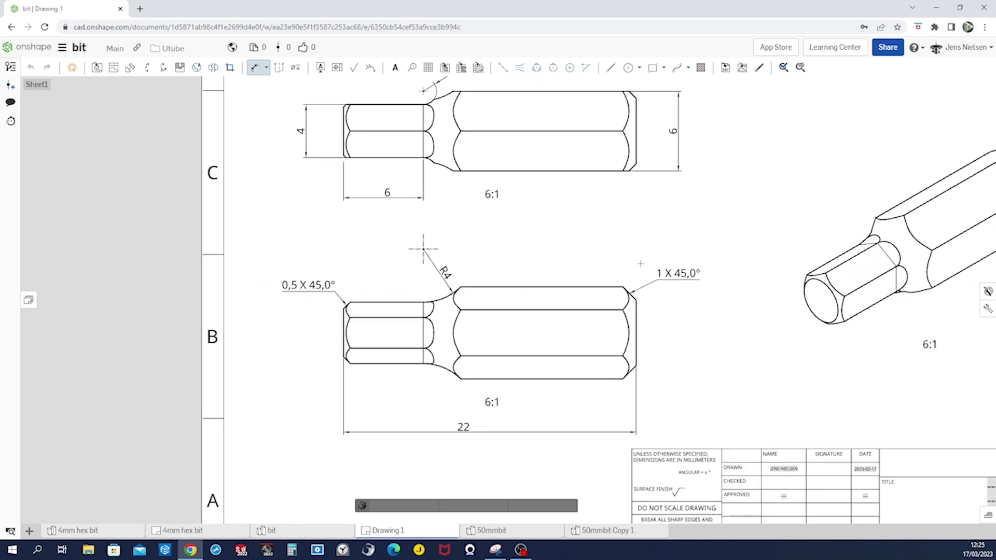
pyautogui.scroll(-4, 649, 278)
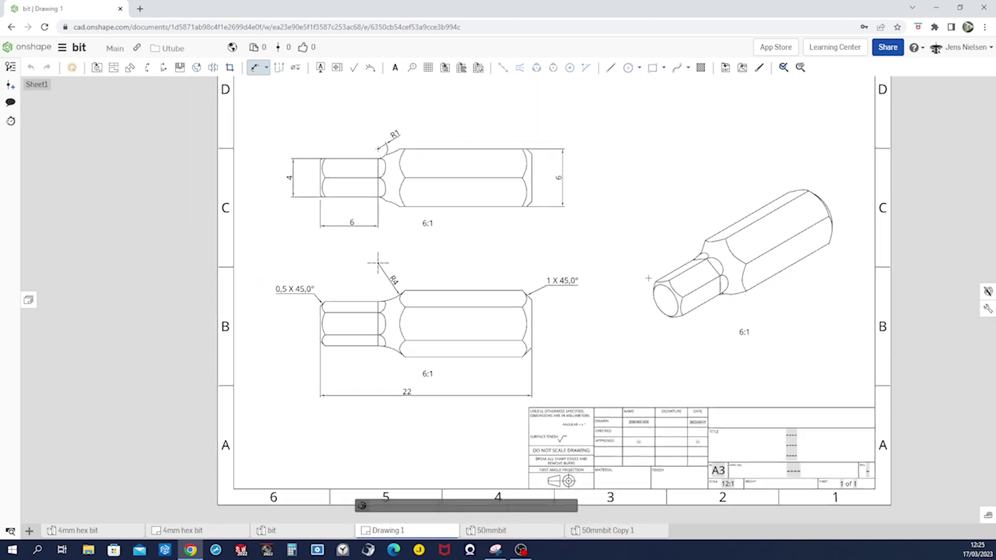
pyautogui.scroll(-1, 648, 279)
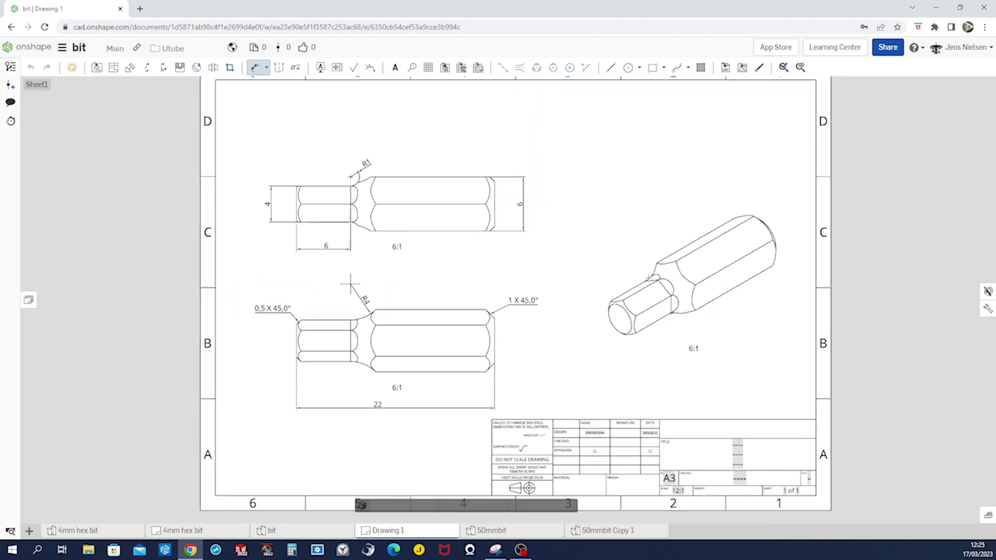